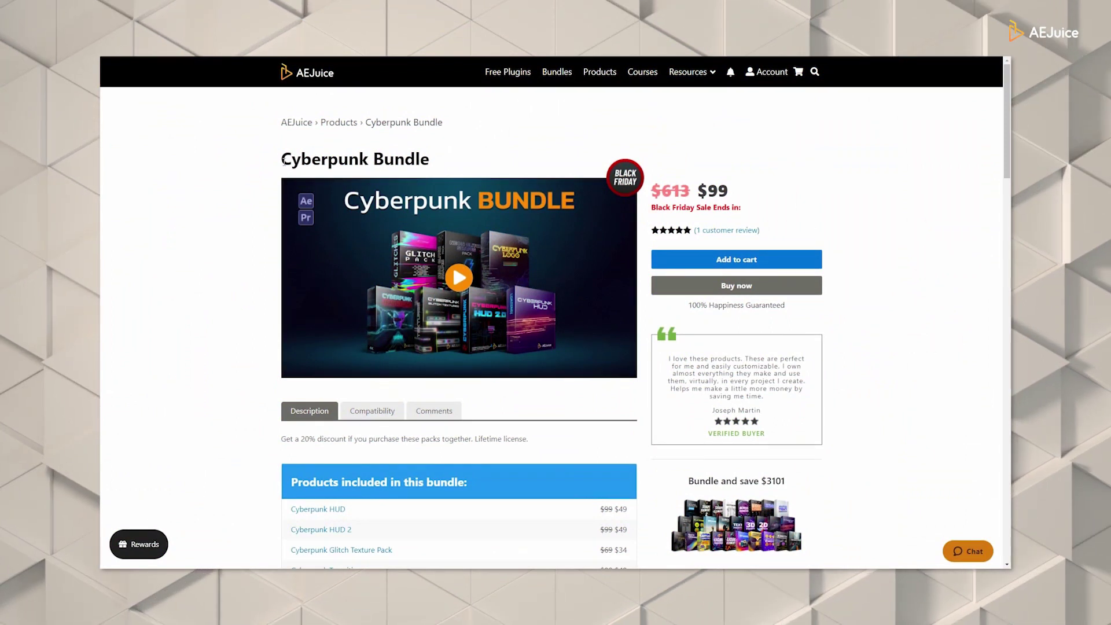
- Highlight the Cyberpunk Bundle page title, then scroll down through the bundle's product list and back up
drag(282, 160, 416, 173)
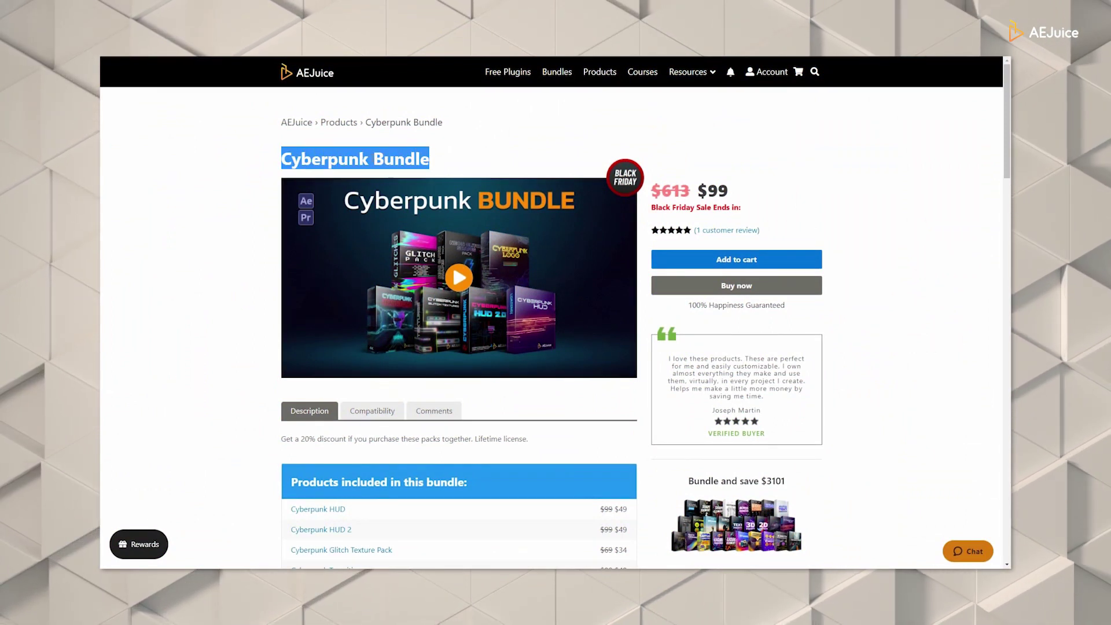
click(302, 162)
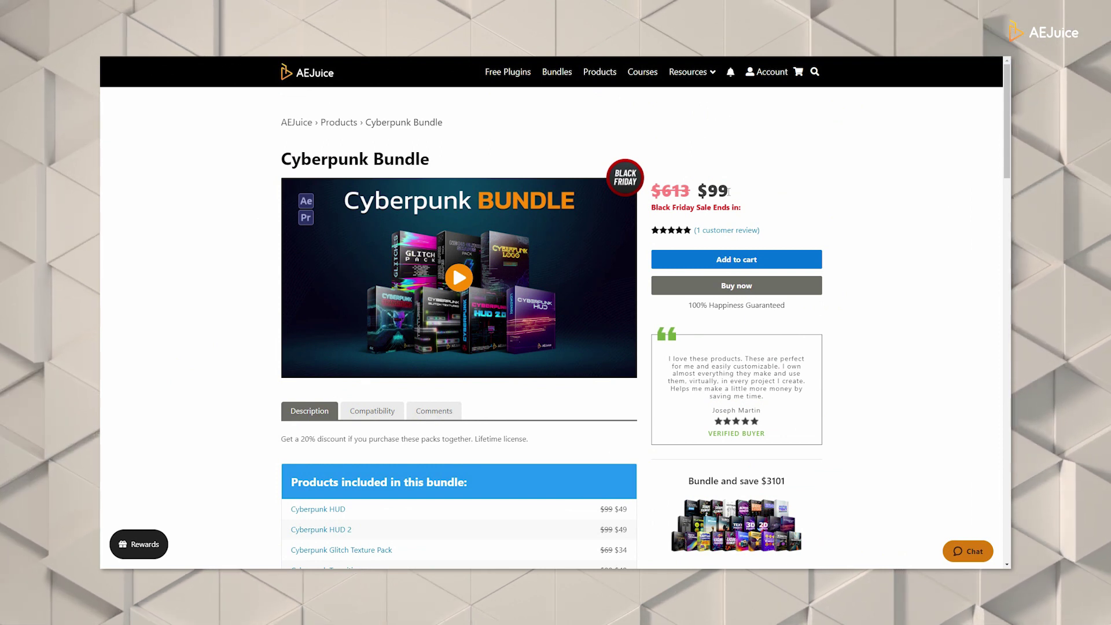
scroll(364, 278, down, 4)
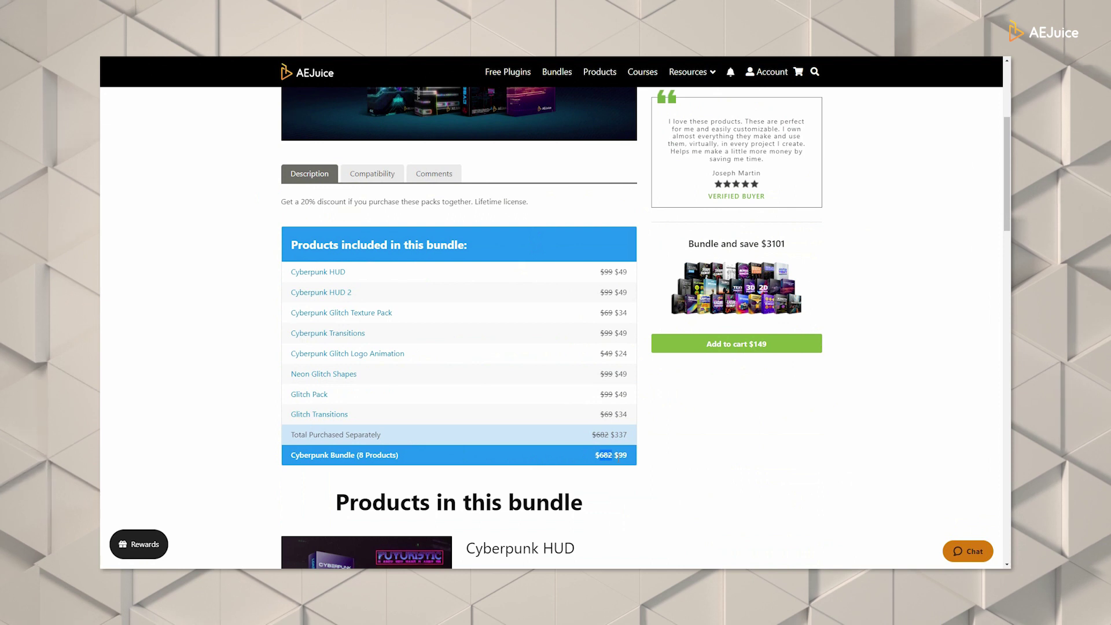
scroll(873, 427, up, 2)
scroll(874, 427, up, 2)
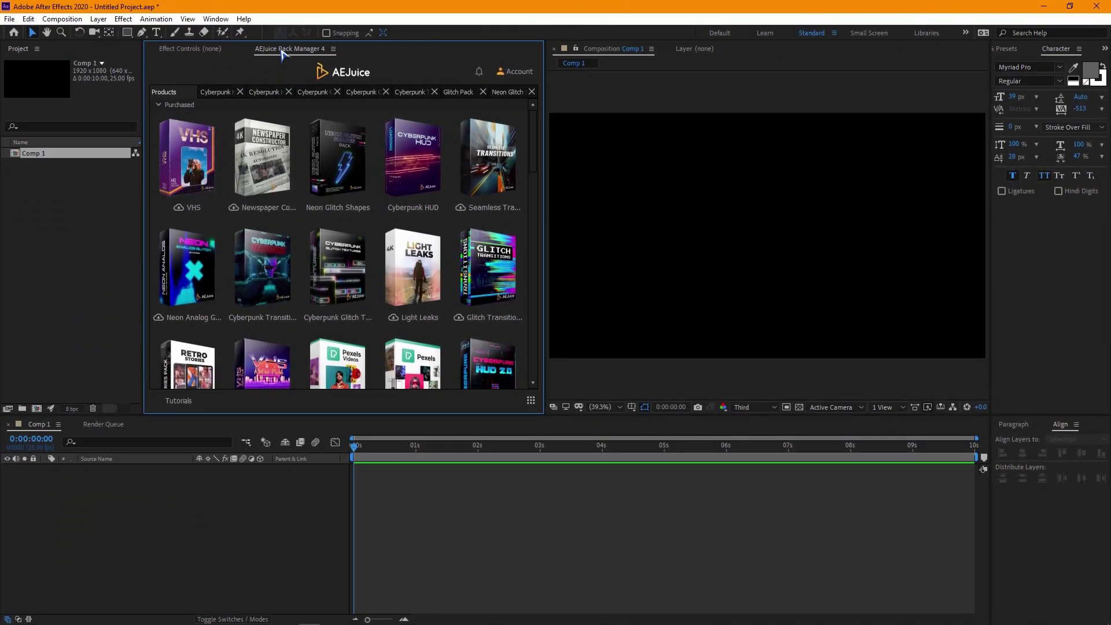
click(216, 18)
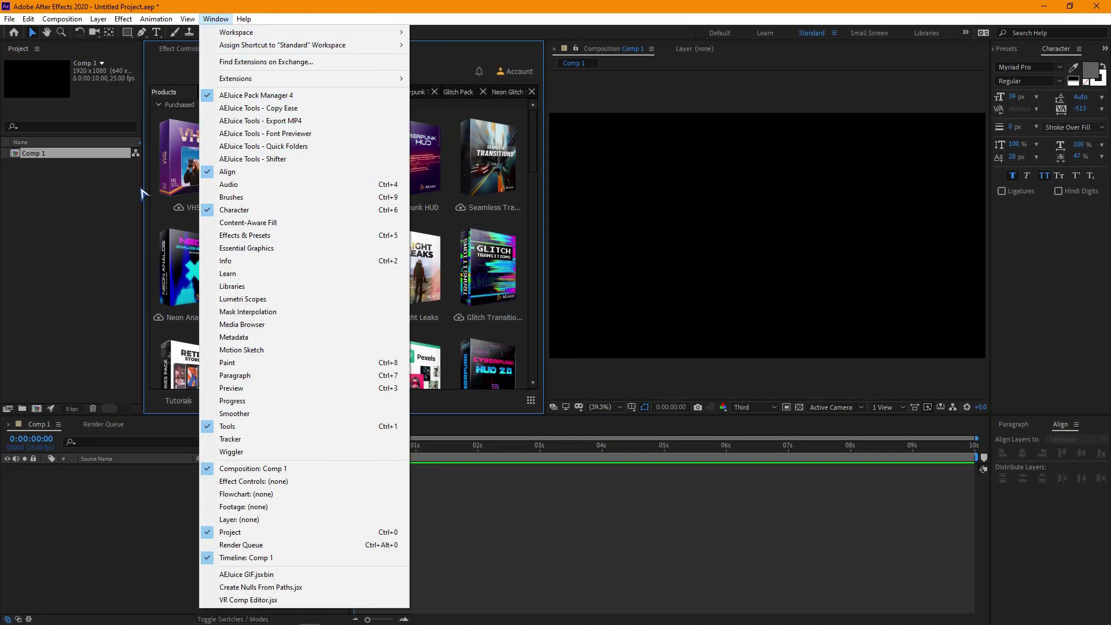
click(123, 210)
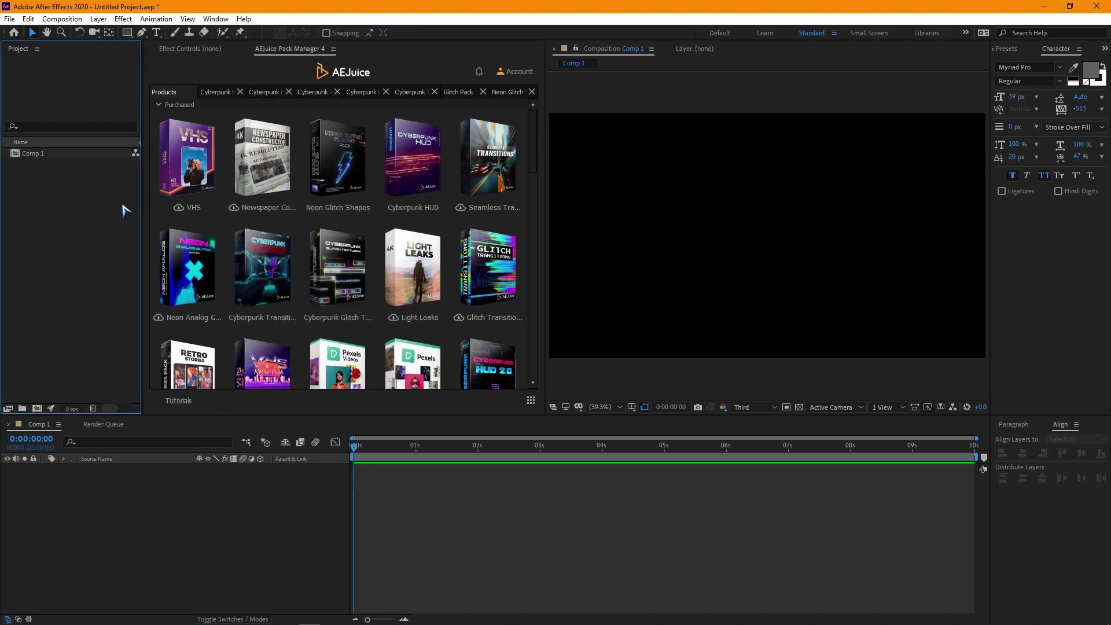
click(288, 55)
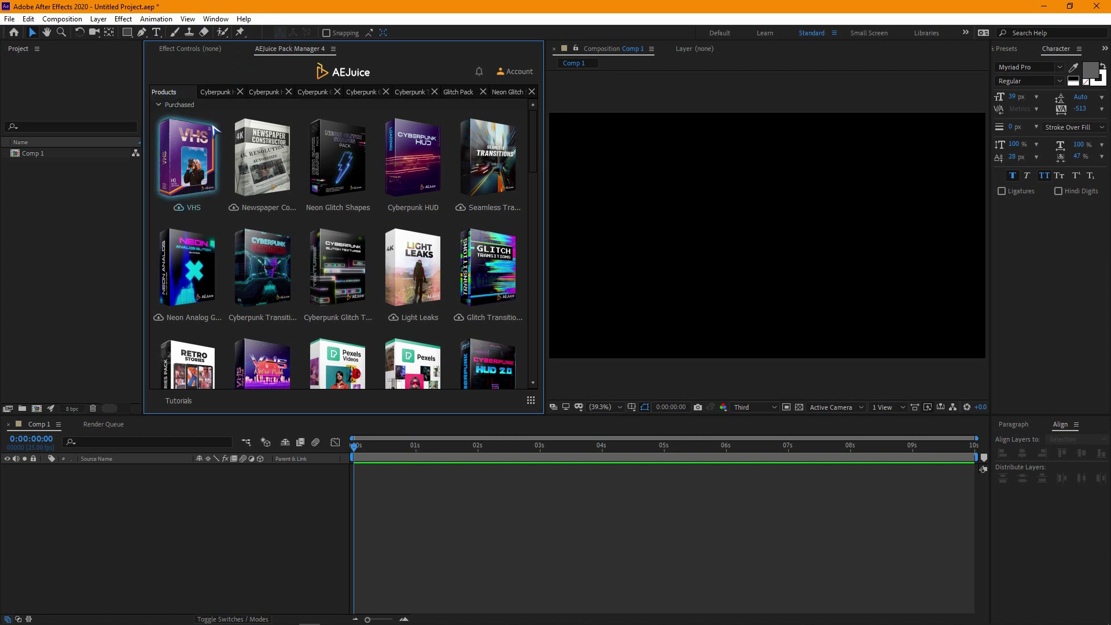
click(525, 73)
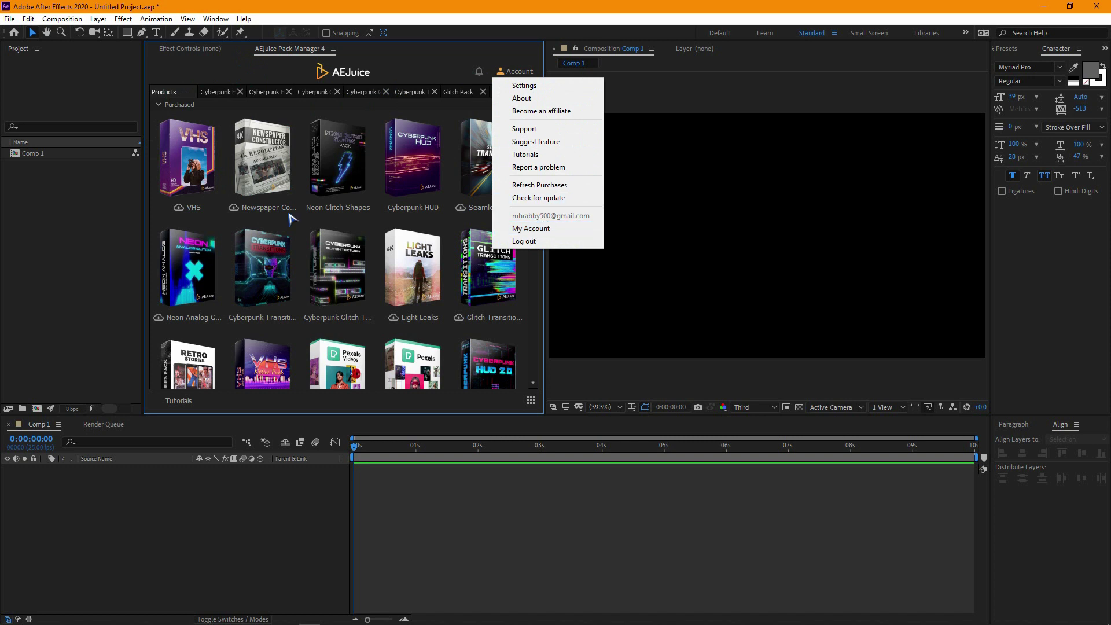
click(100, 215)
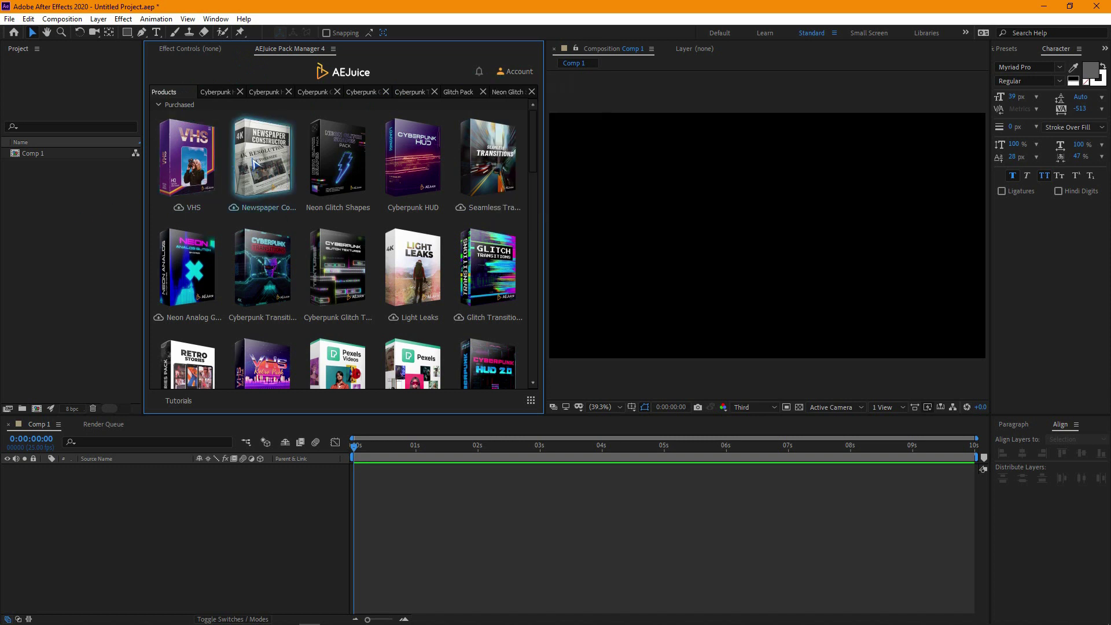
scroll(324, 271, down, 7)
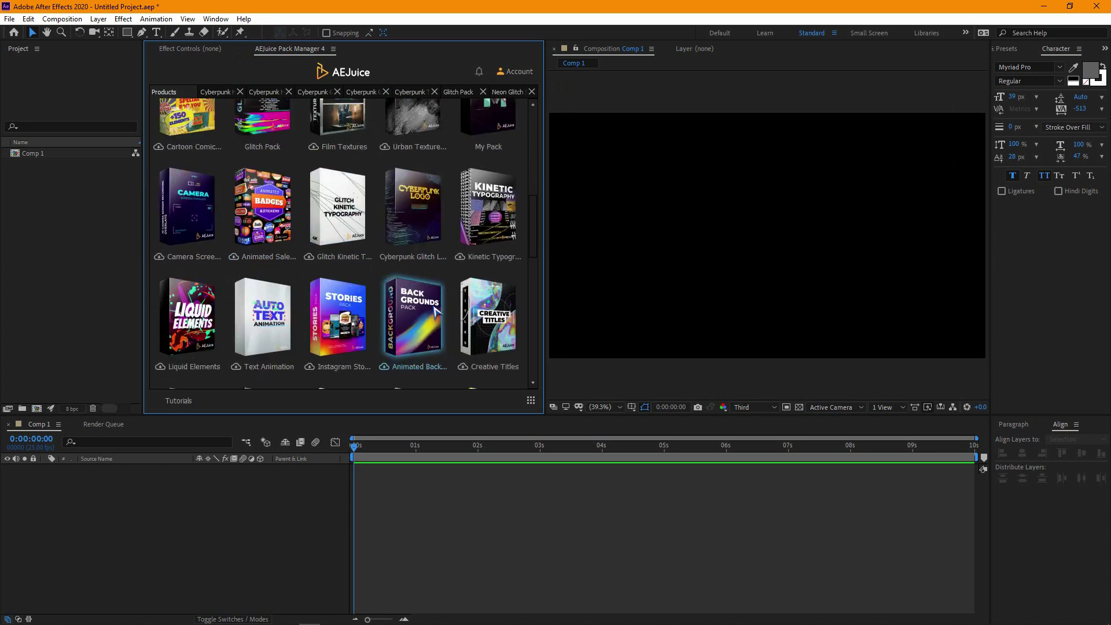
scroll(324, 271, up, 10)
scroll(243, 264, down, 15)
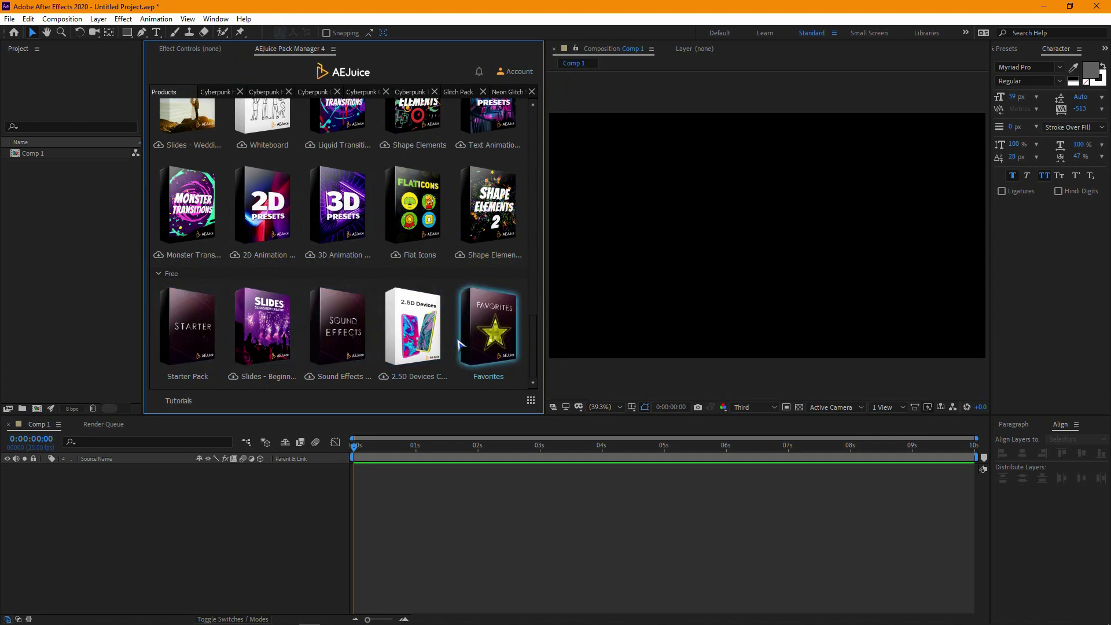
scroll(452, 301, up, 12)
scroll(338, 301, up, 2)
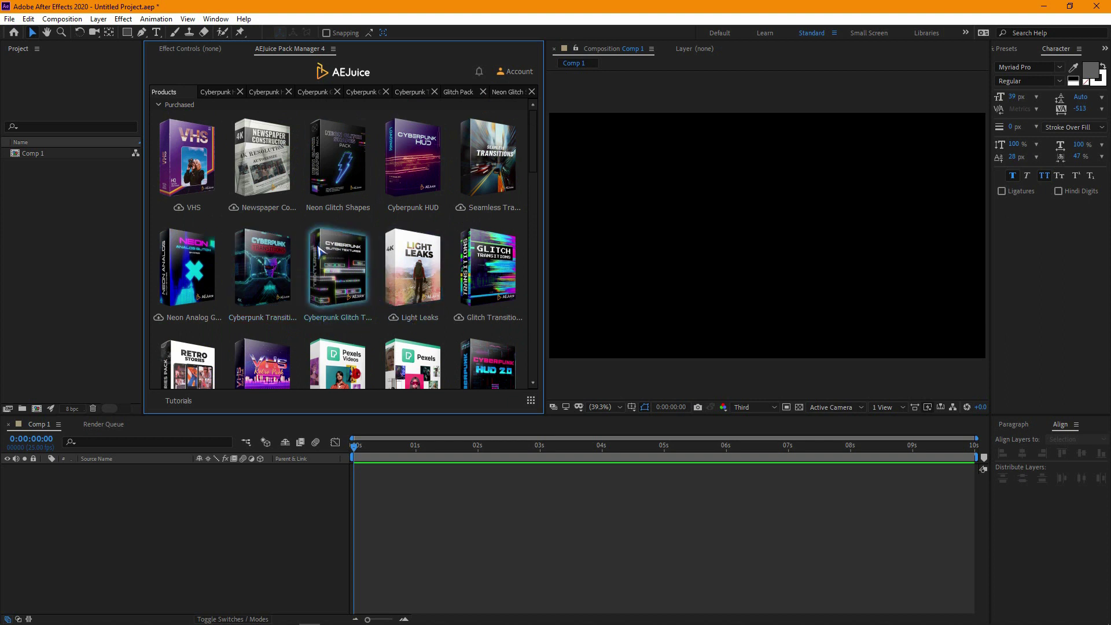
- Browse the first and second Cyberpunk packs, viewing the Cross Elements and Cybertext presets
click(211, 92)
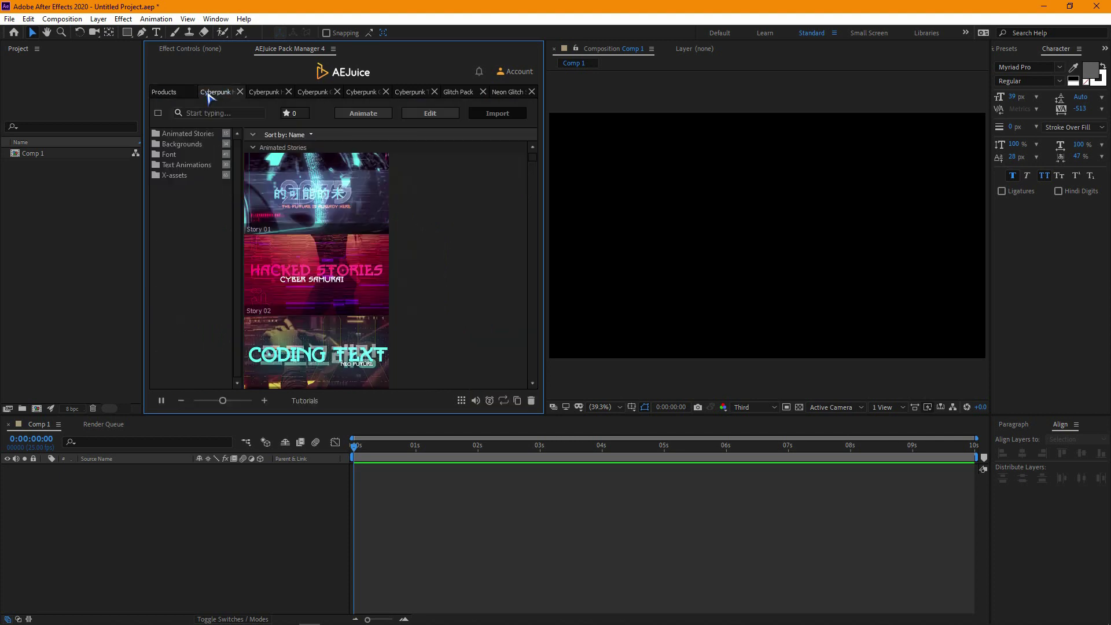
click(263, 93)
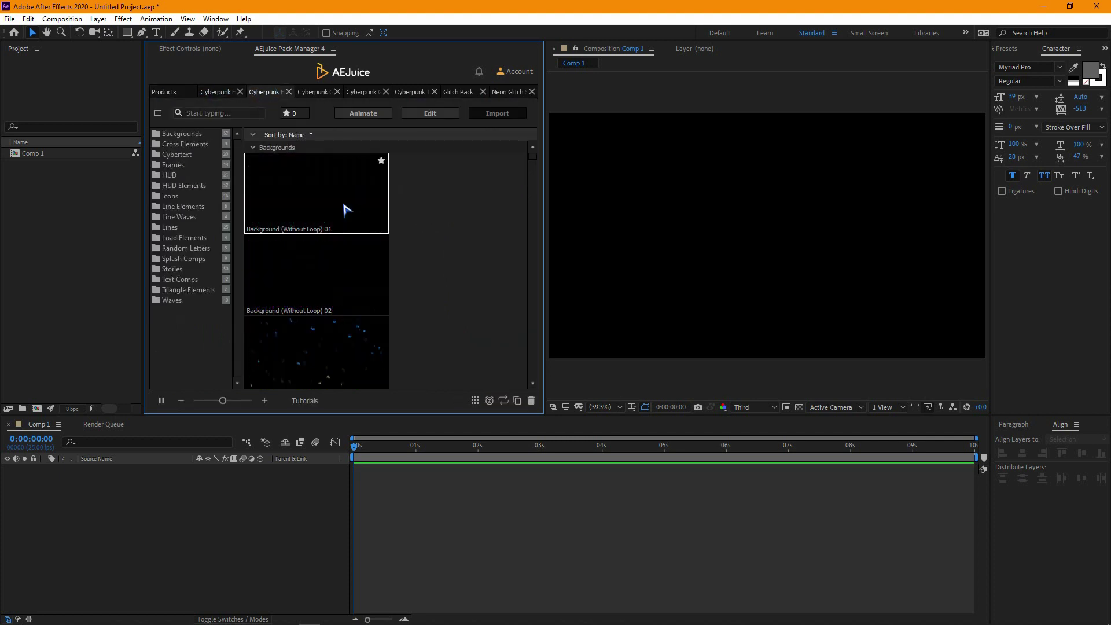
drag(222, 401, 217, 401)
scroll(359, 261, down, 3)
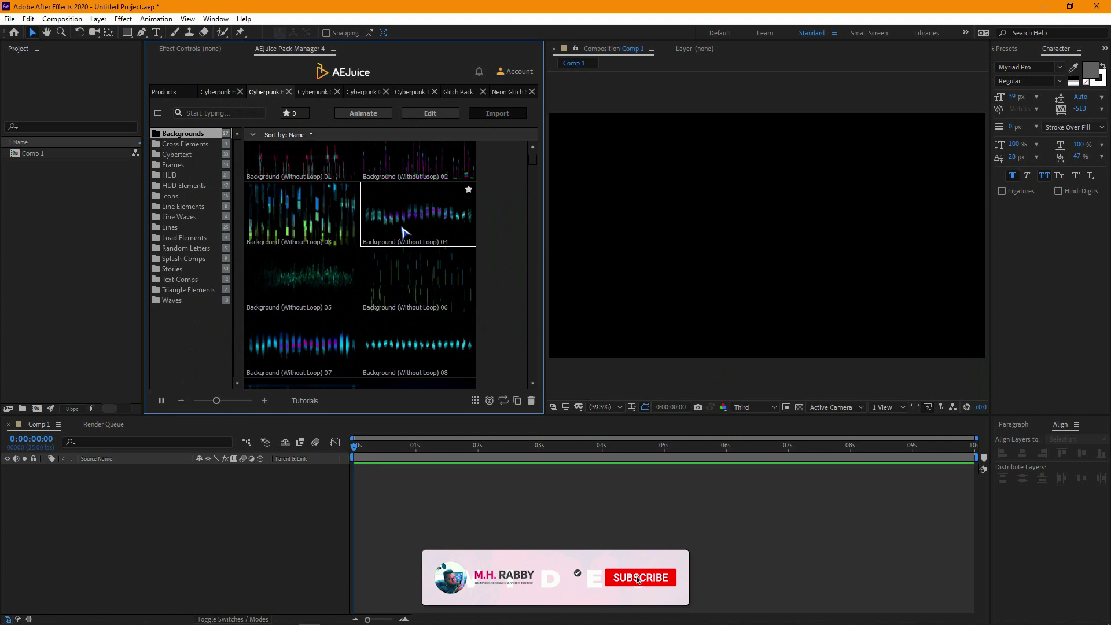
click(184, 144)
click(177, 155)
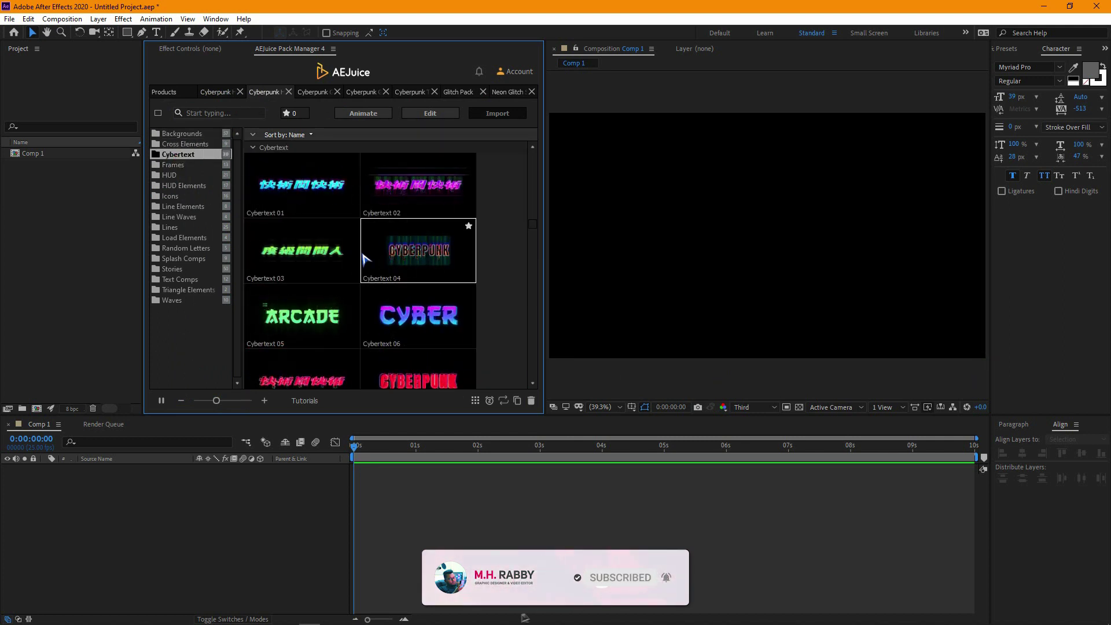
- Preview the third Cyberpunk pack's logo animations, Cyberpunk Transitions, Glitch Pack and Neon Glitch shapes
click(312, 94)
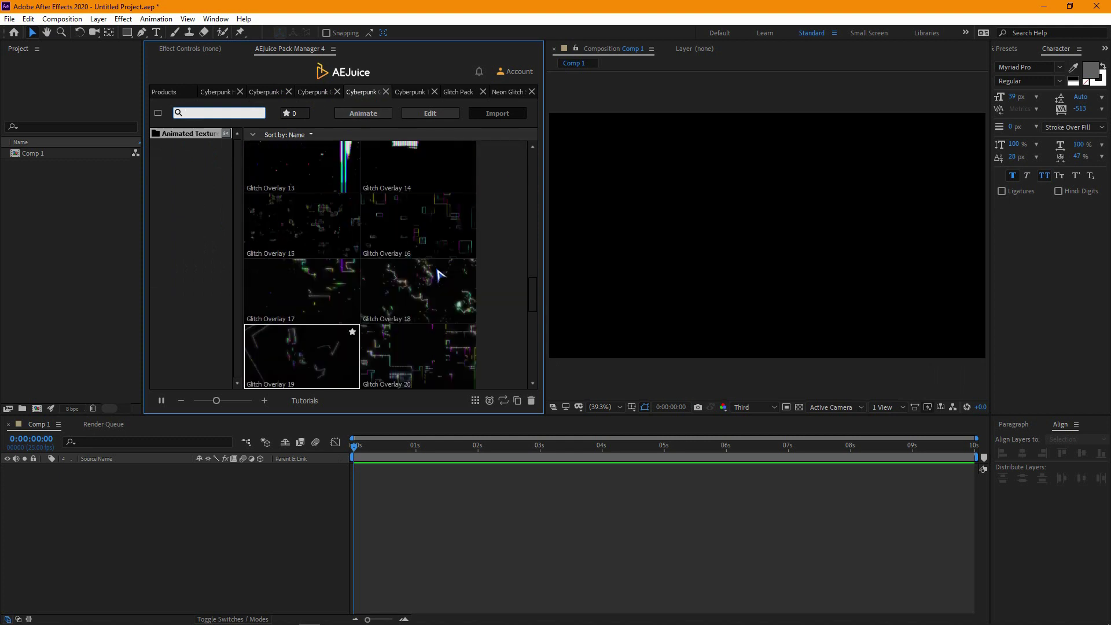
click(409, 94)
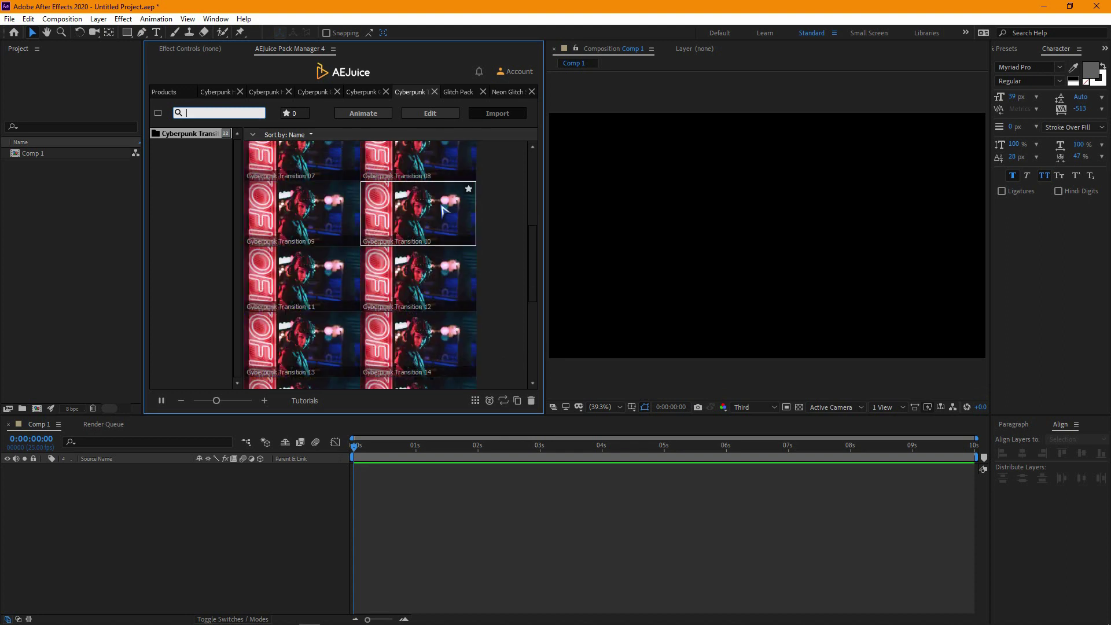
click(458, 94)
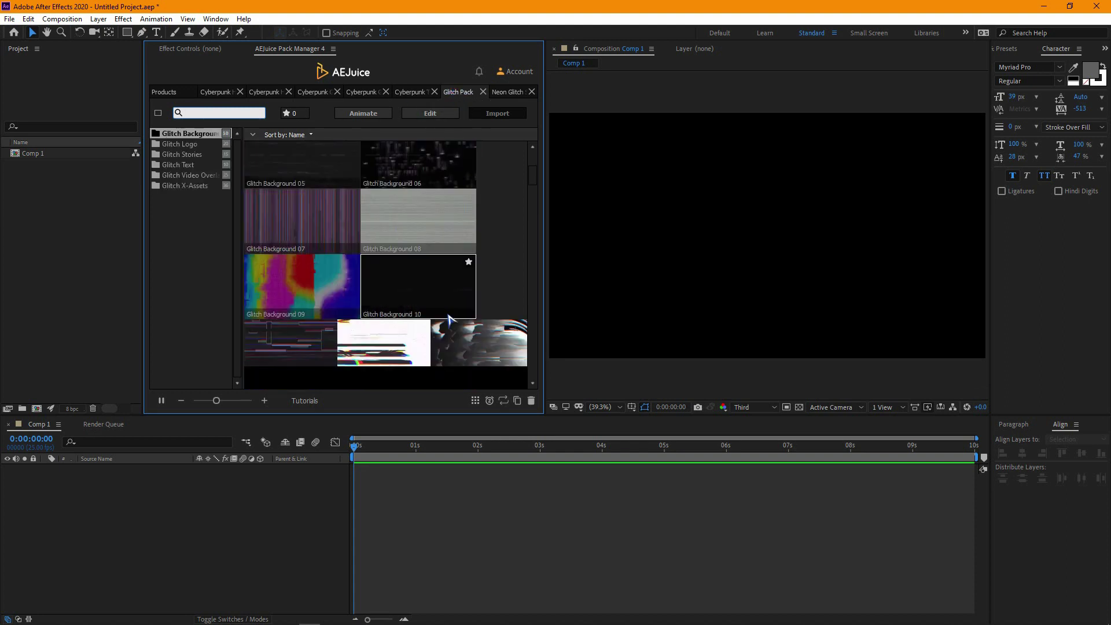
click(507, 92)
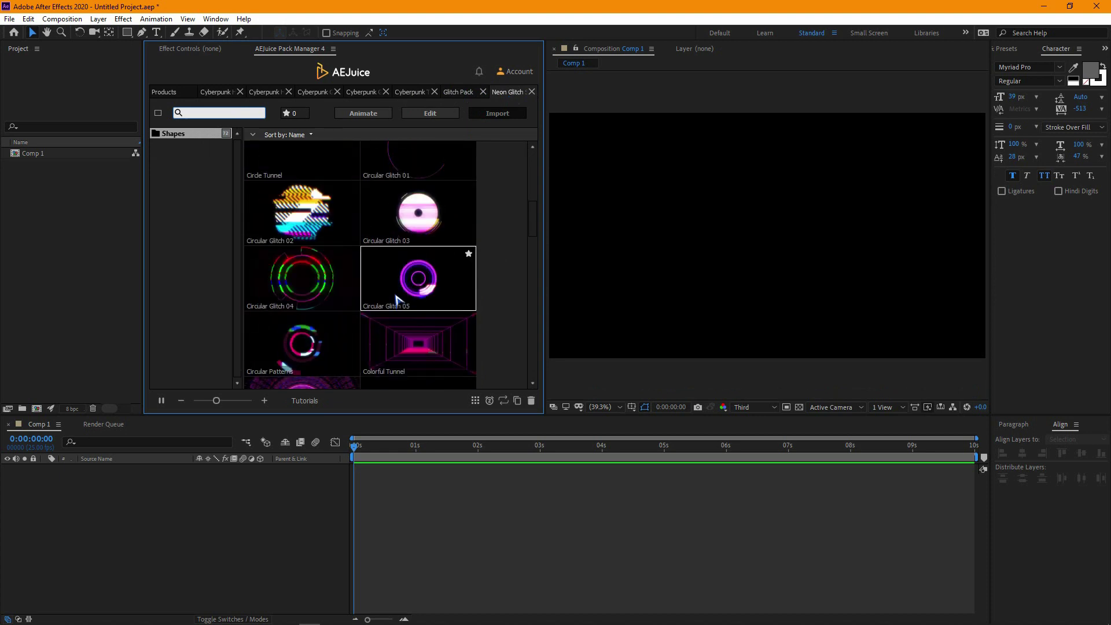
- Return to the first Cyberpunk pack and step through Backgrounds and X-assets to Text Animations
click(216, 93)
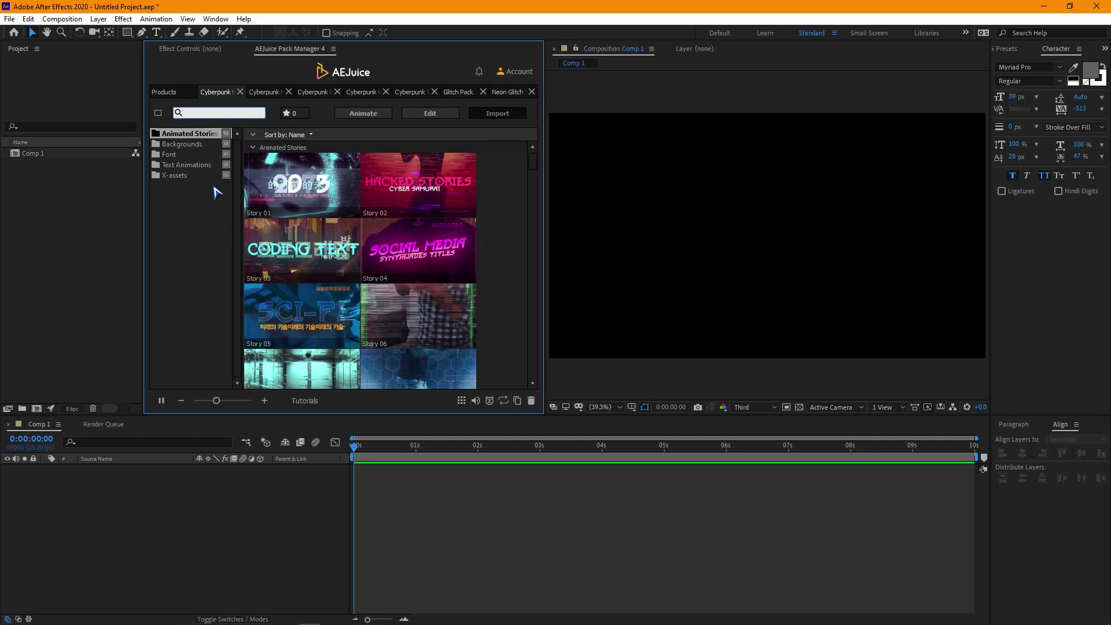
click(184, 145)
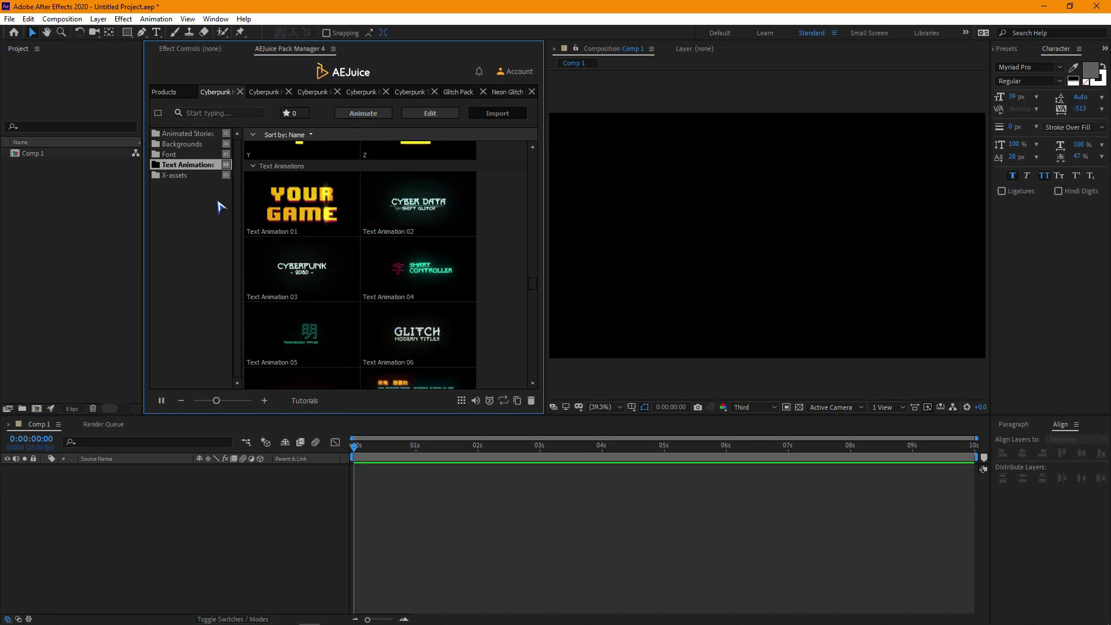
click(184, 175)
scroll(348, 283, down, 5)
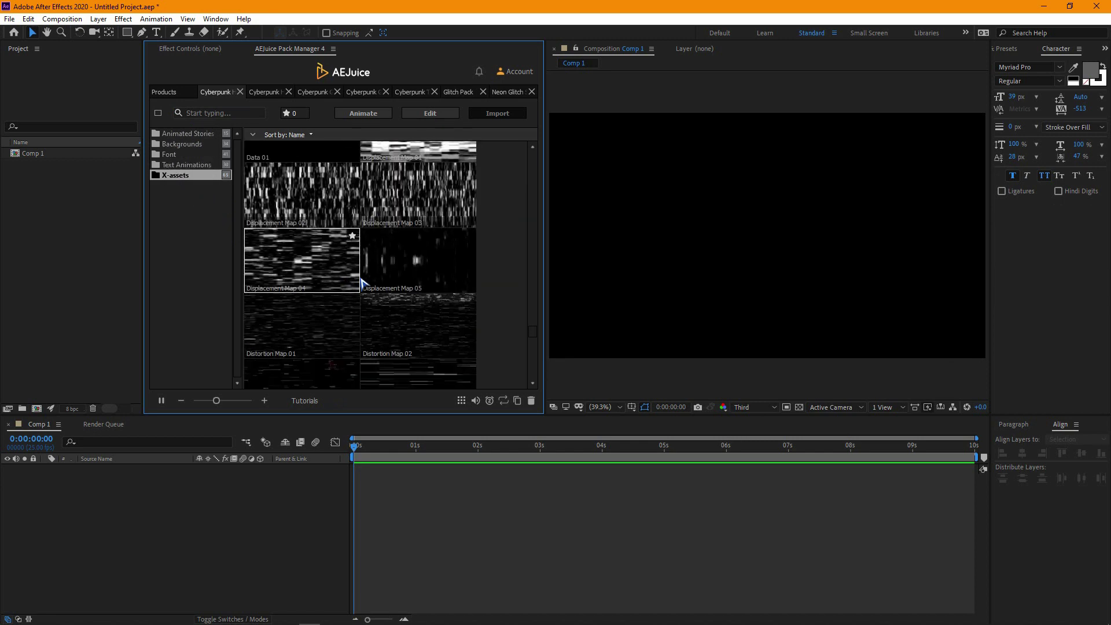
click(186, 165)
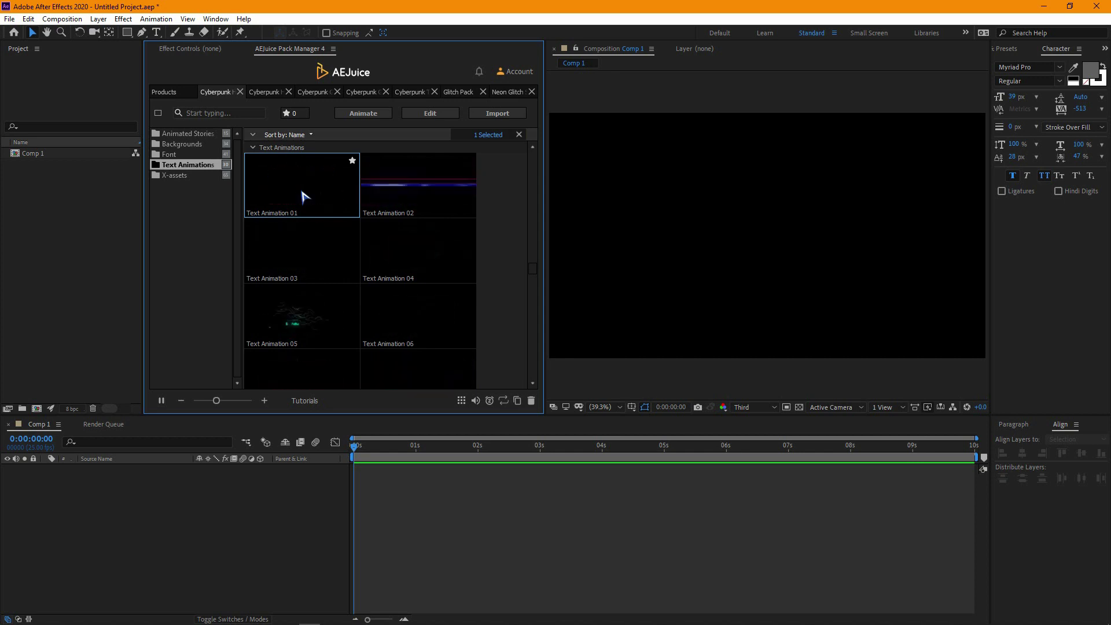
- Import Text Animation 01 into Comp 1 and preview it
double_click(303, 197)
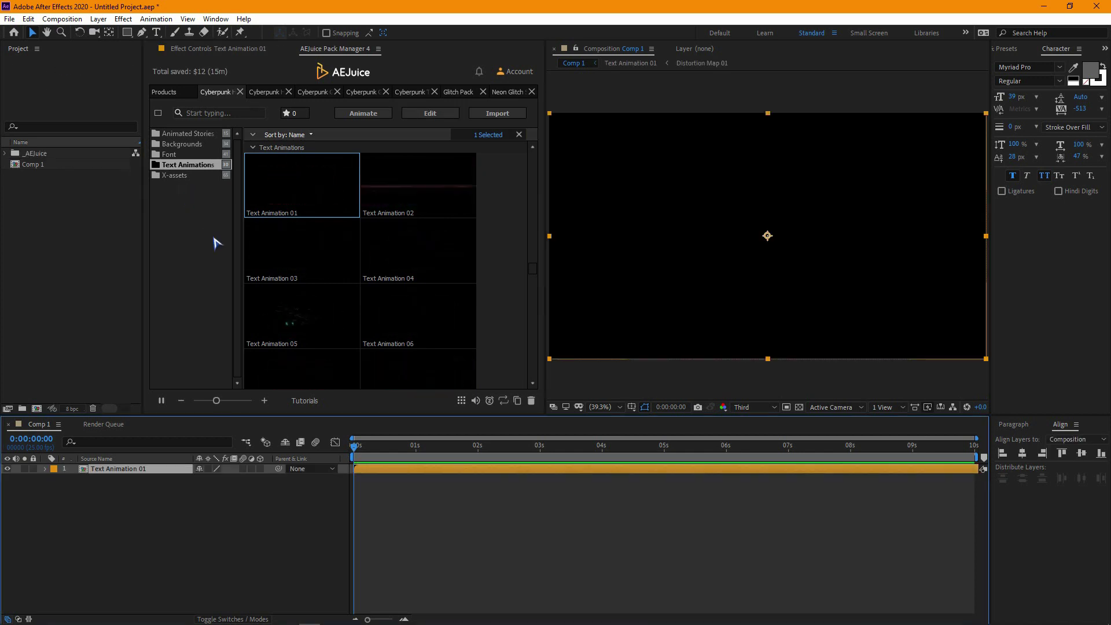
key(space)
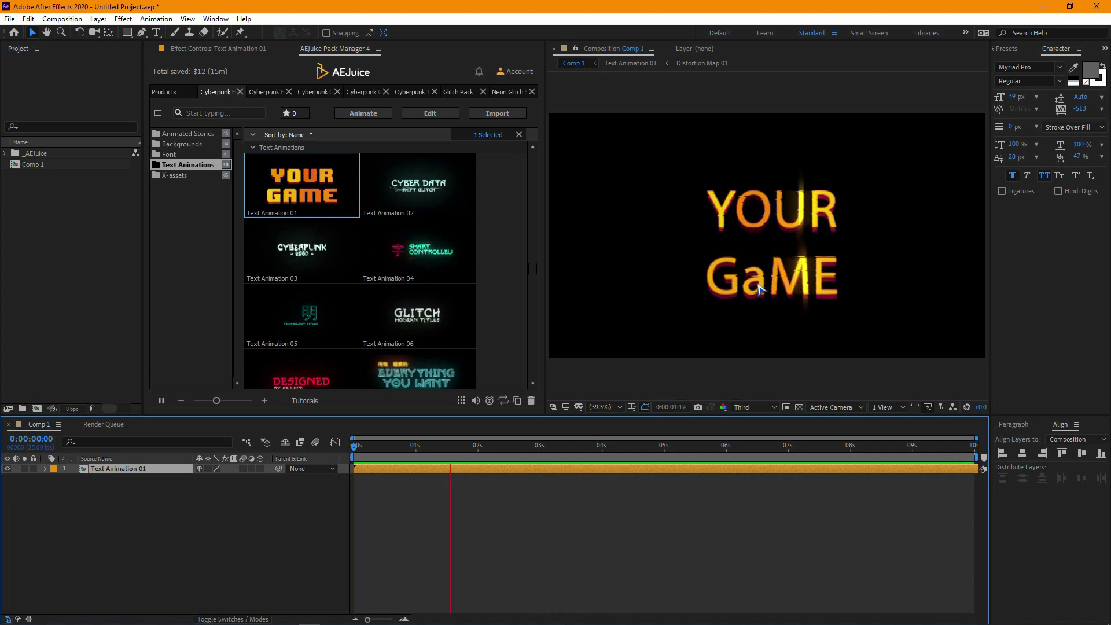
click(113, 472)
- Inside the Text 31 precomp, replace the logo text with 'MY' and 'TEXT' on two lines
double_click(106, 470)
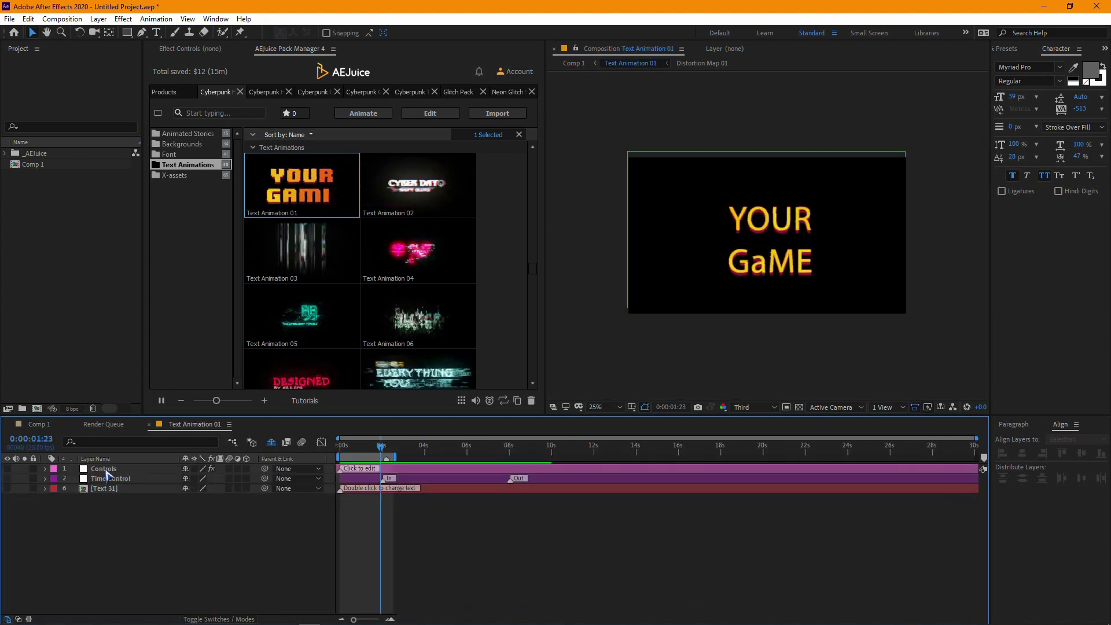
double_click(104, 489)
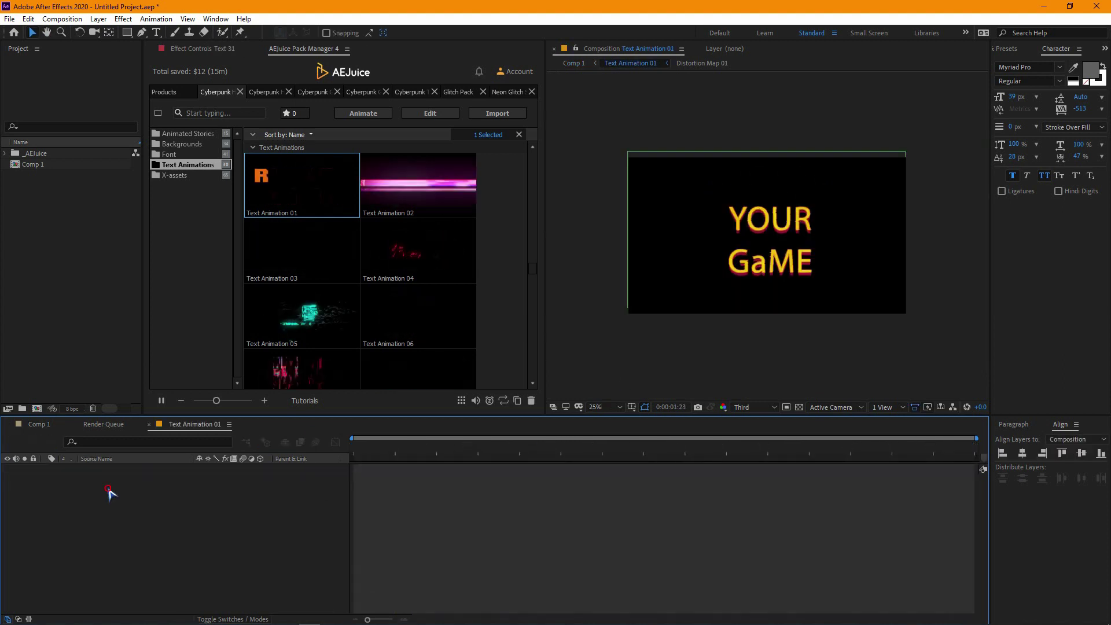
double_click(107, 469)
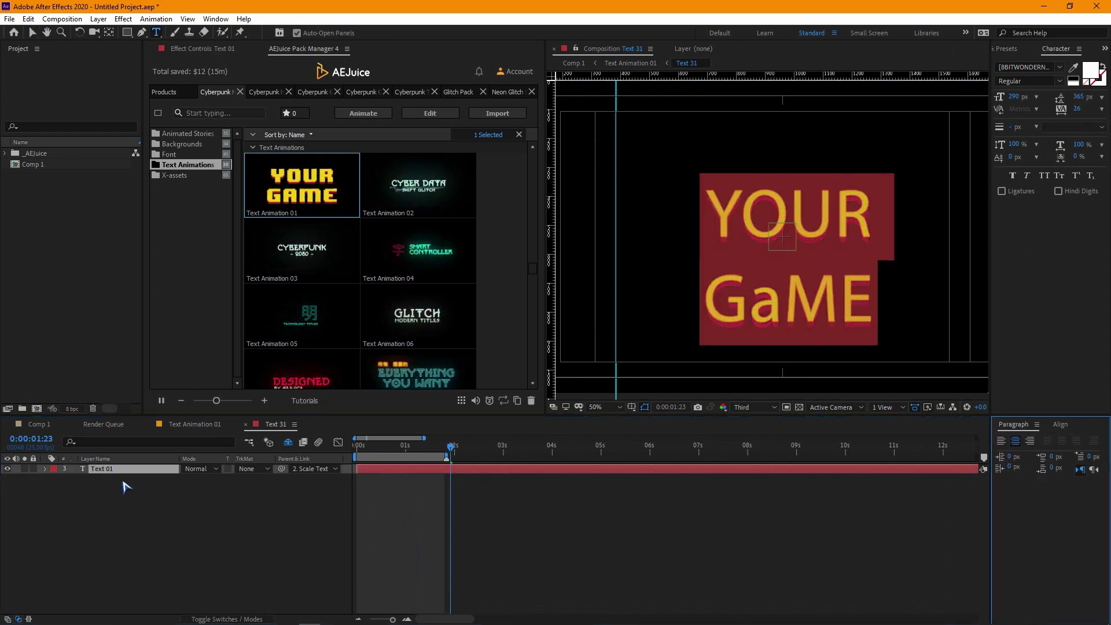
text(MY)
key(Return)
text(TEXT)
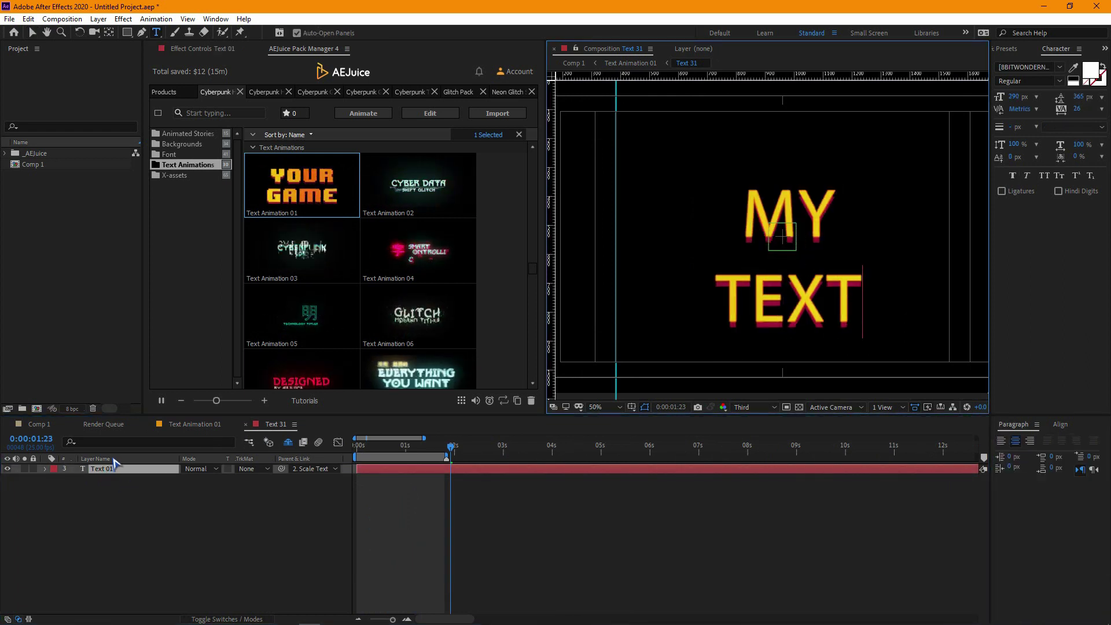
- Back in Comp 1, rewind near the start and preview the MY TEXT animation
click(34, 427)
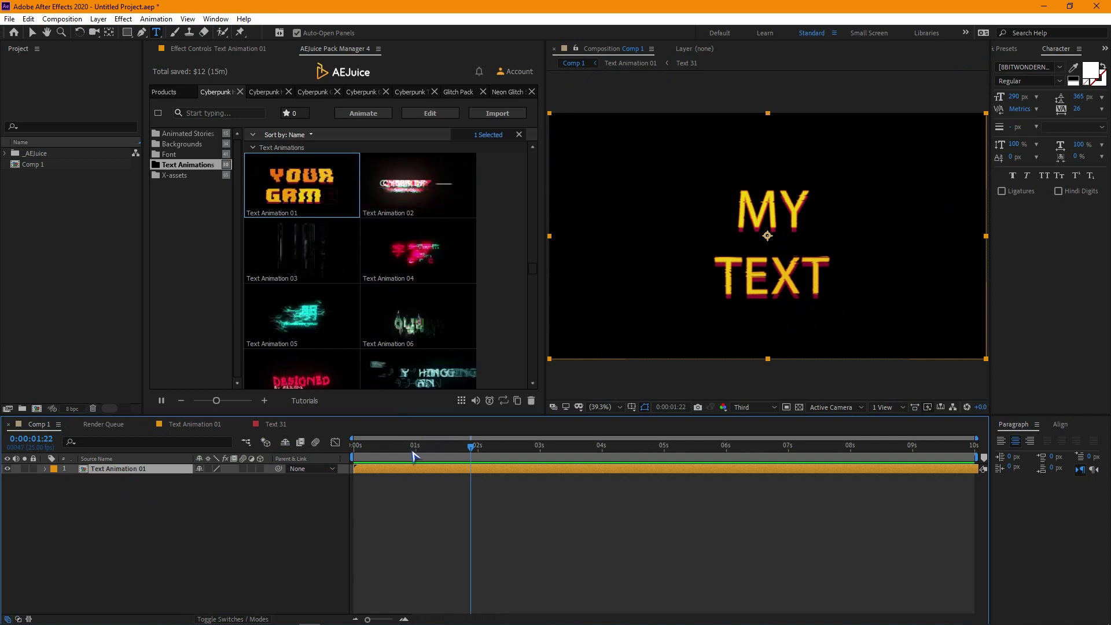
drag(385, 445, 347, 457)
key(space)
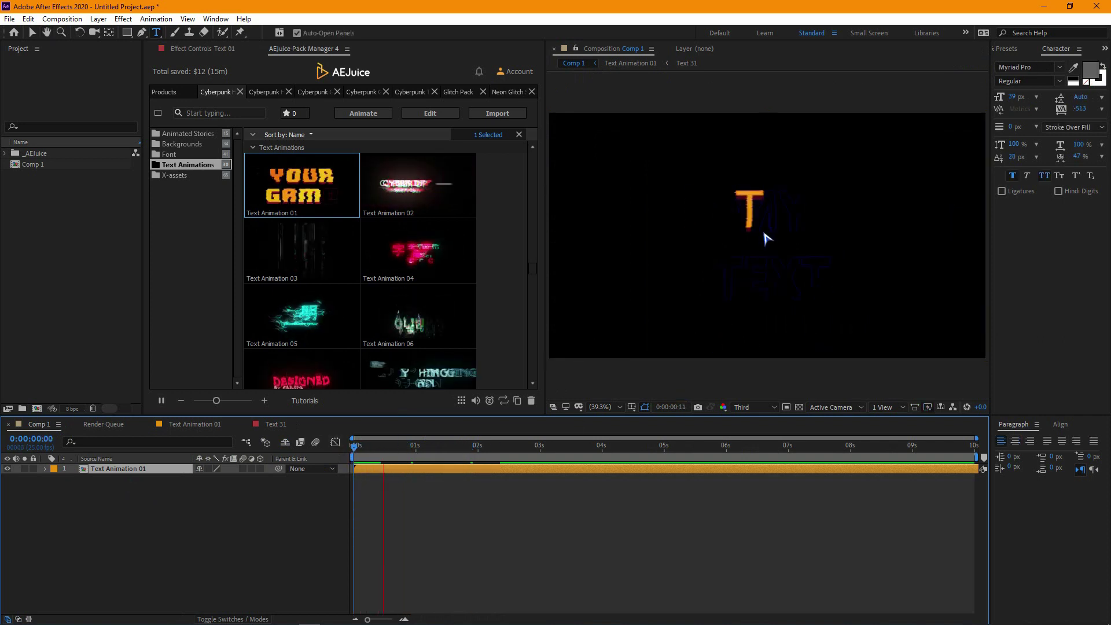
key(space)
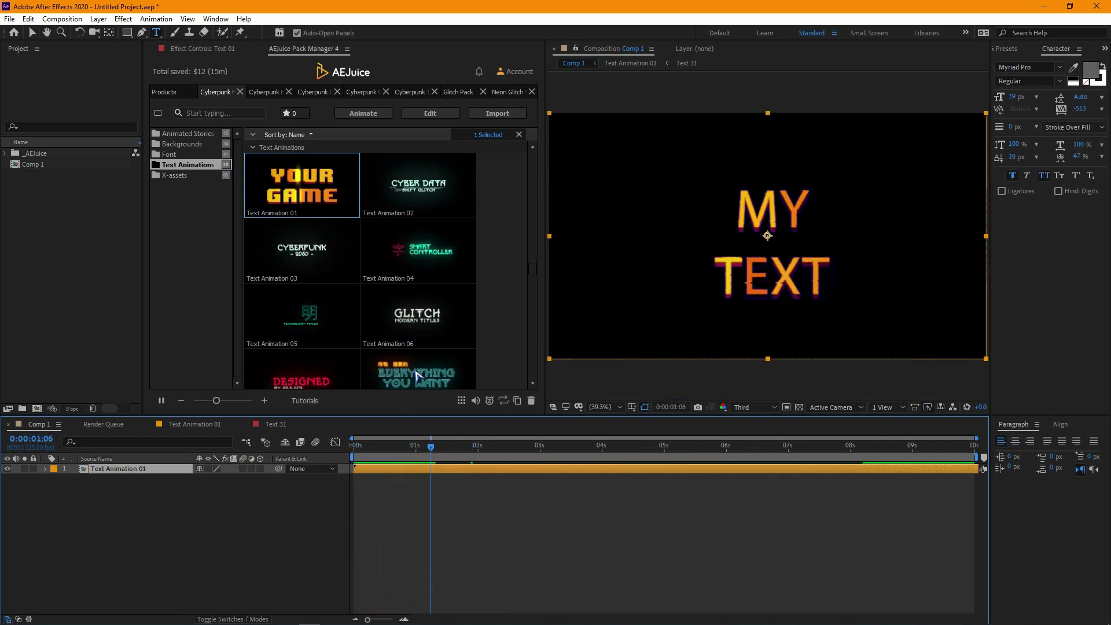
click(171, 428)
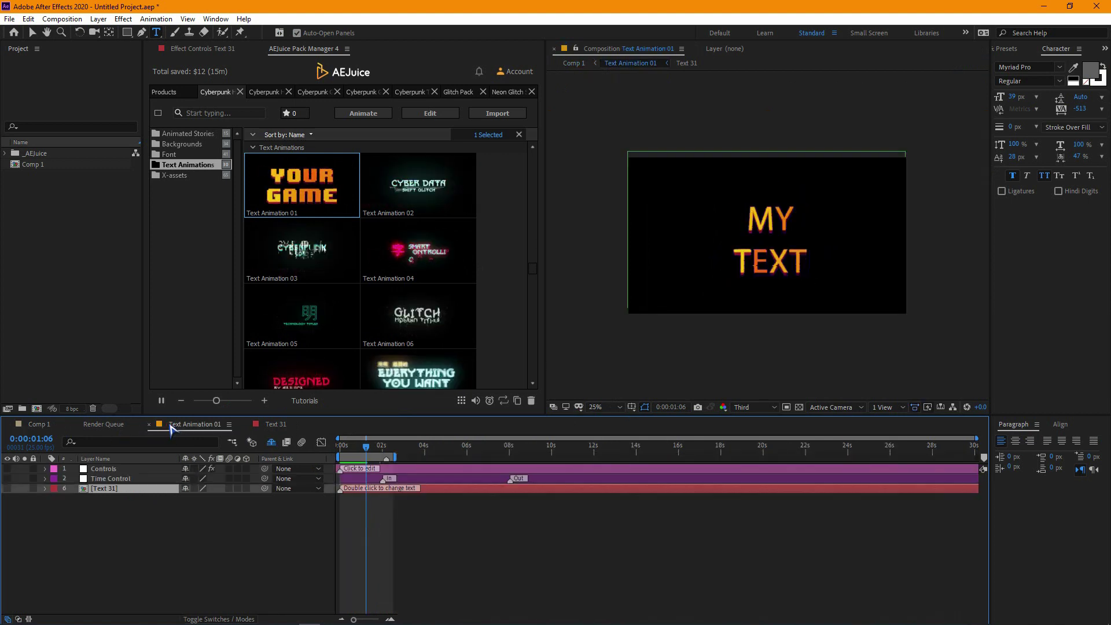
click(100, 470)
click(45, 468)
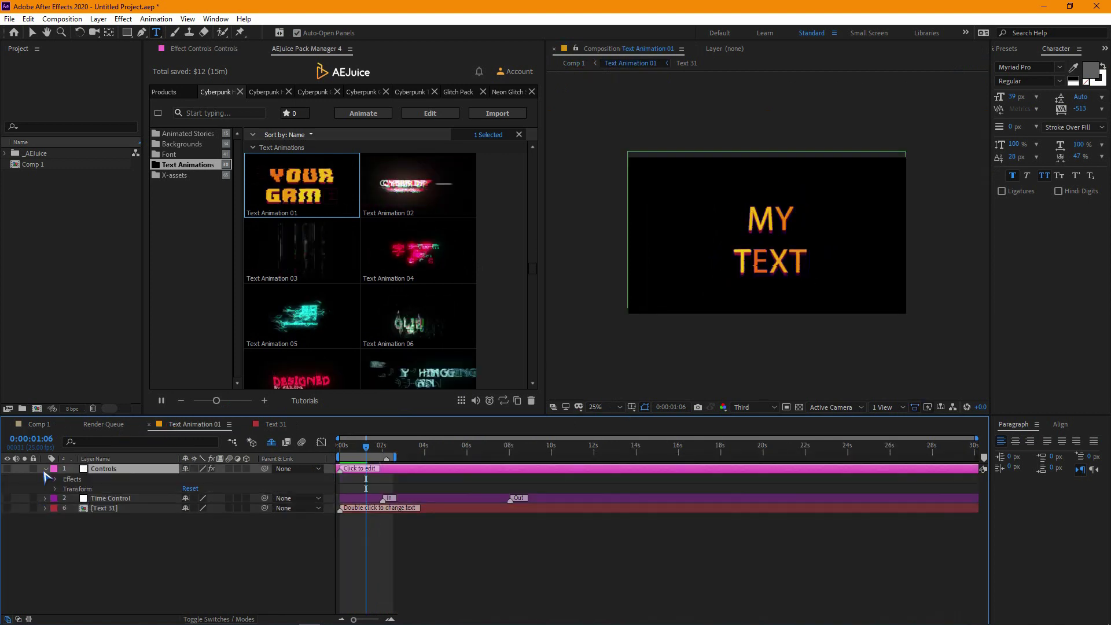
click(58, 480)
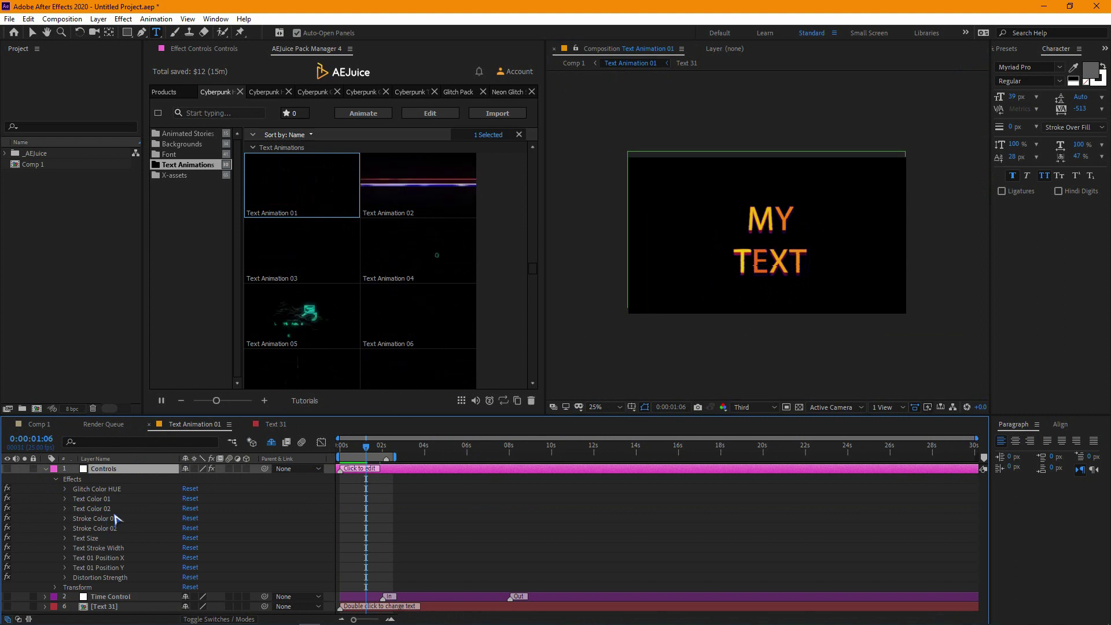
click(64, 499)
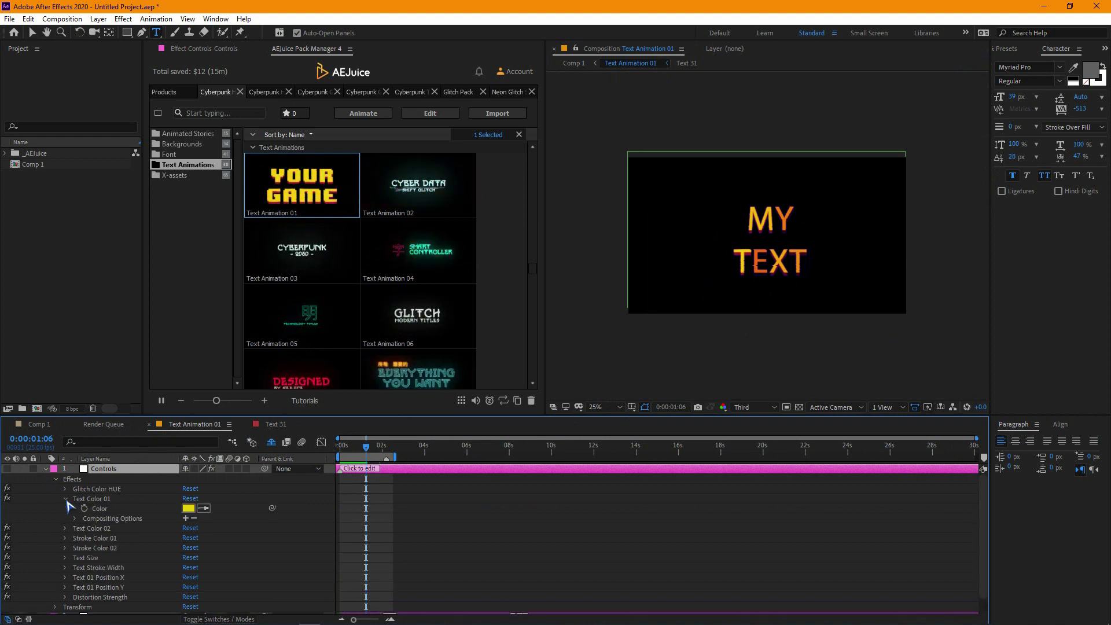
click(188, 508)
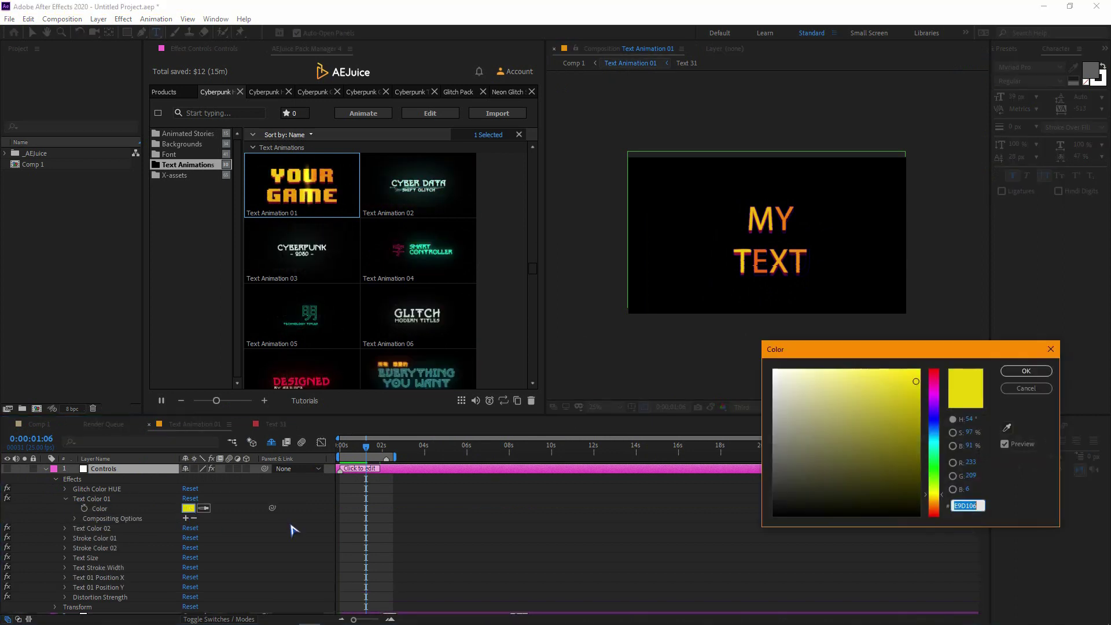
click(933, 468)
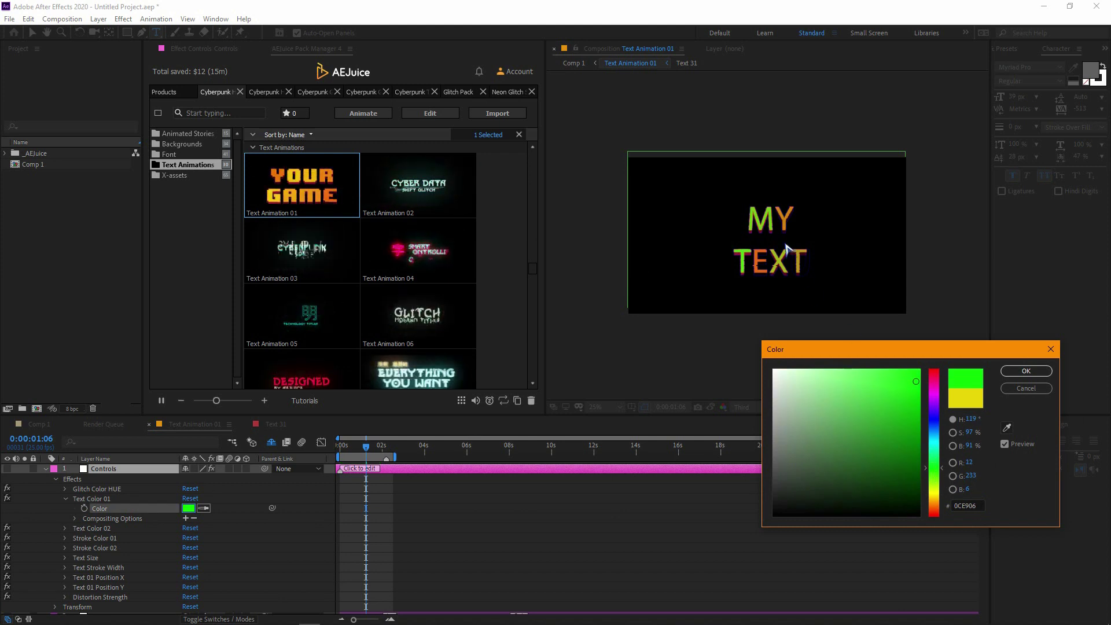
click(933, 369)
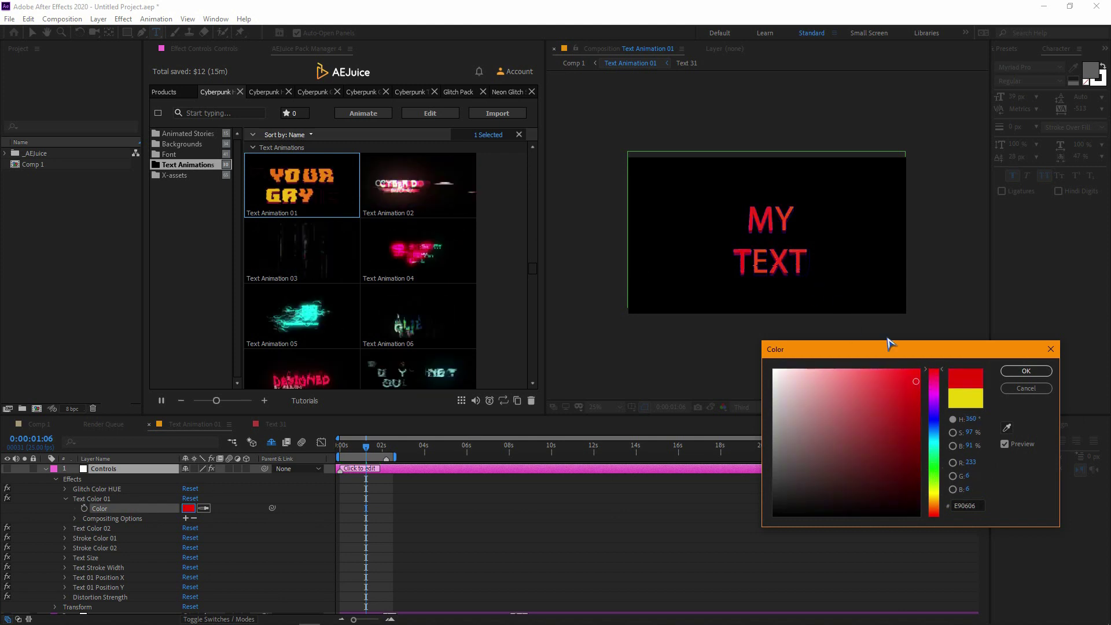
click(1026, 389)
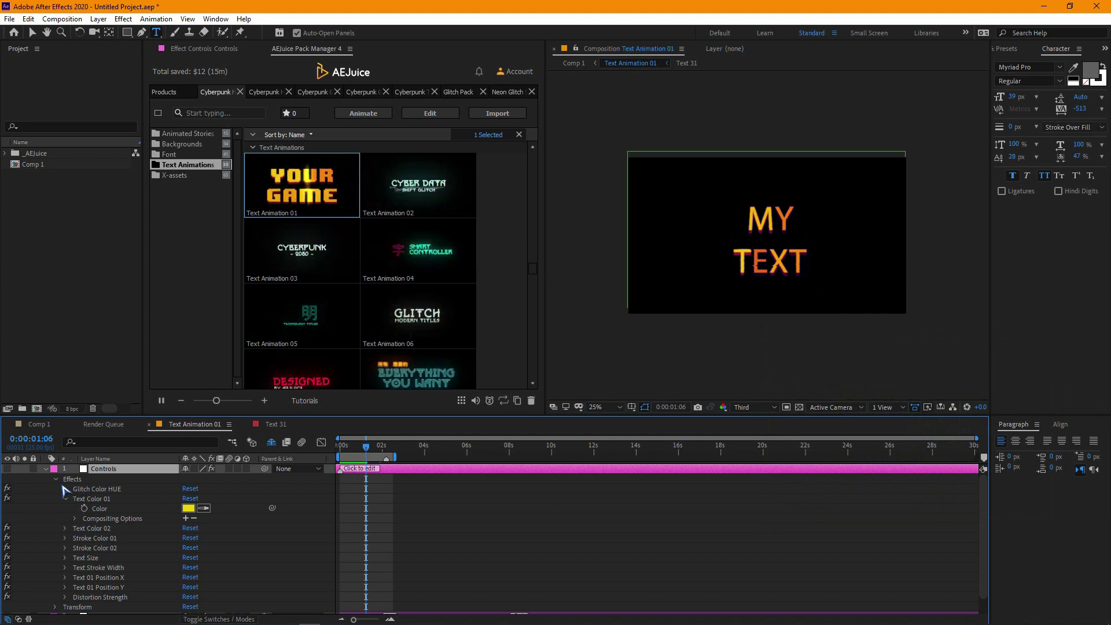
click(54, 479)
- In Comp 1, scrub to mid-reveal and preview the MY TEXT animation
click(36, 424)
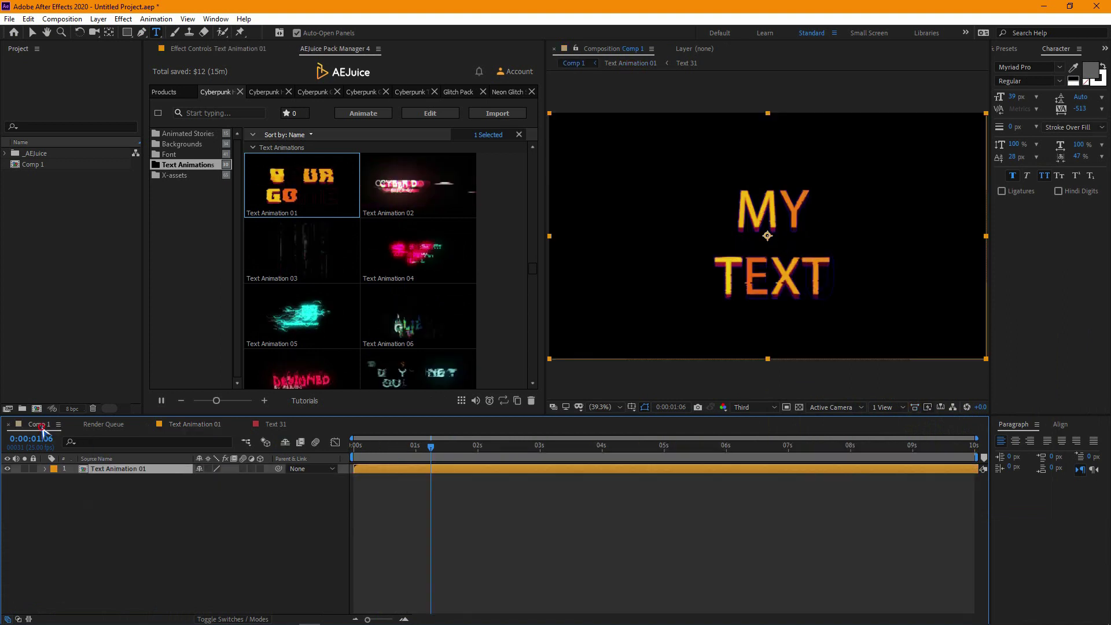
drag(430, 446, 397, 459)
key(space)
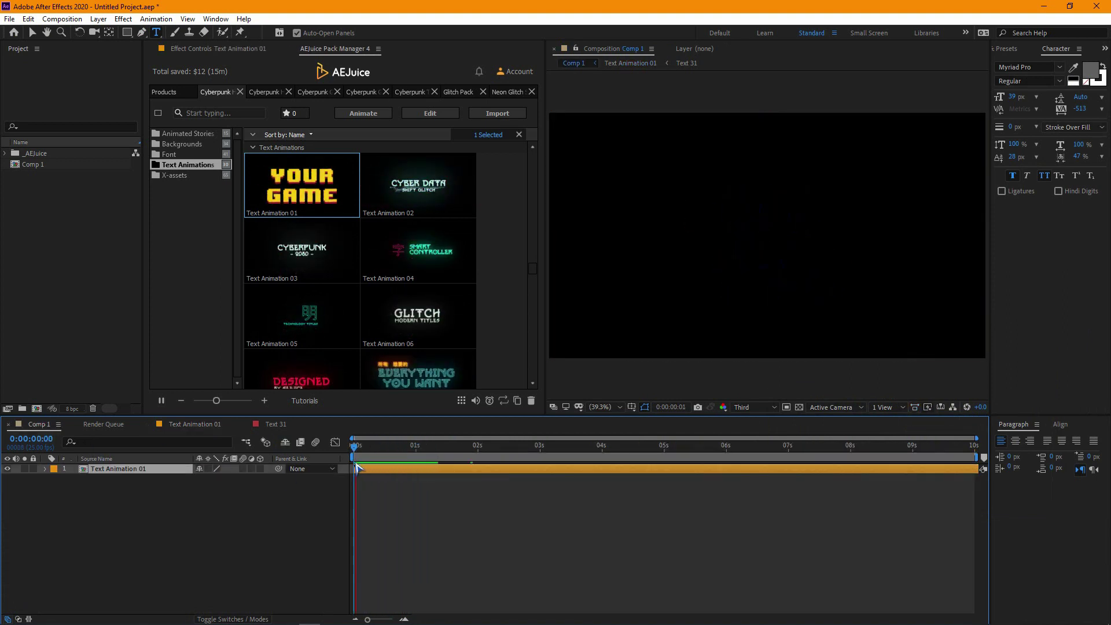
click(674, 469)
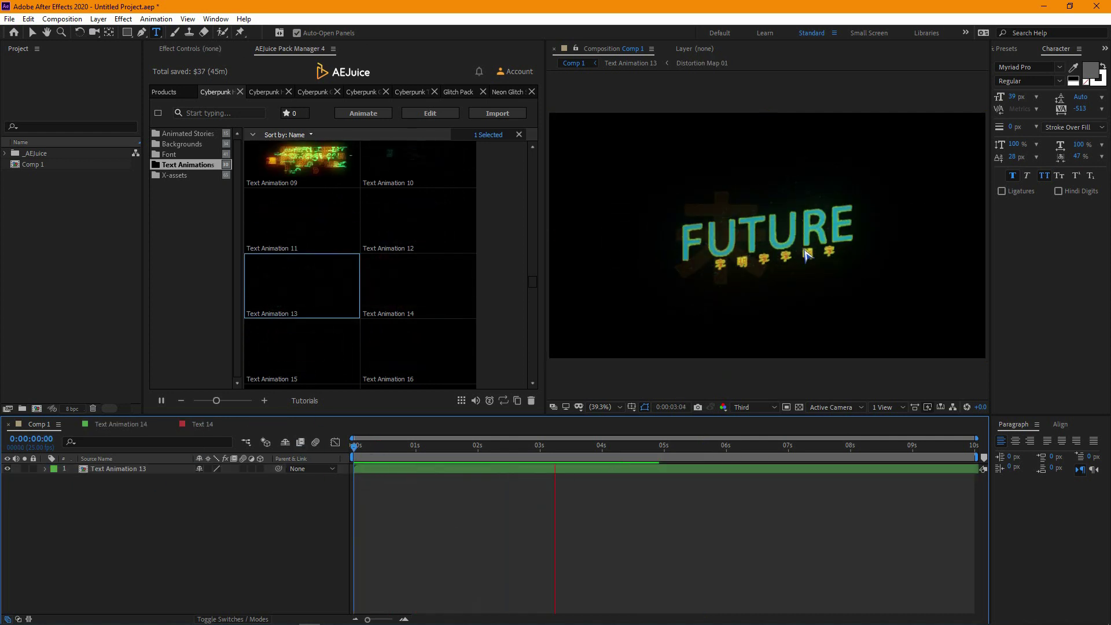
- Move up through the pack's folders to the Font and Animated Stories presets
key(Up)
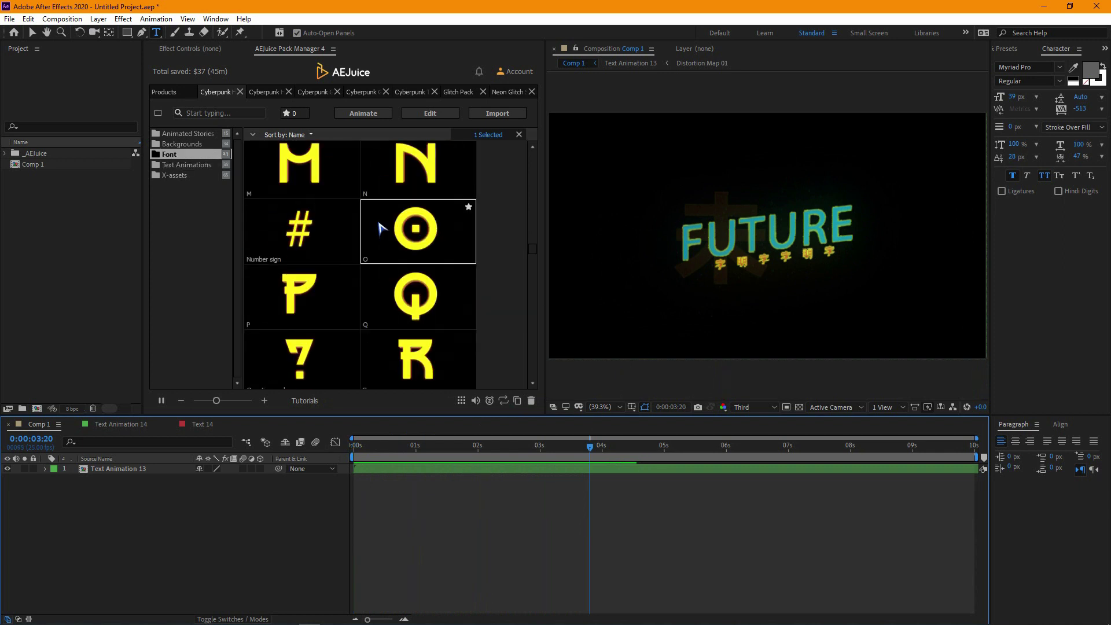
key(Up)
key(Up)
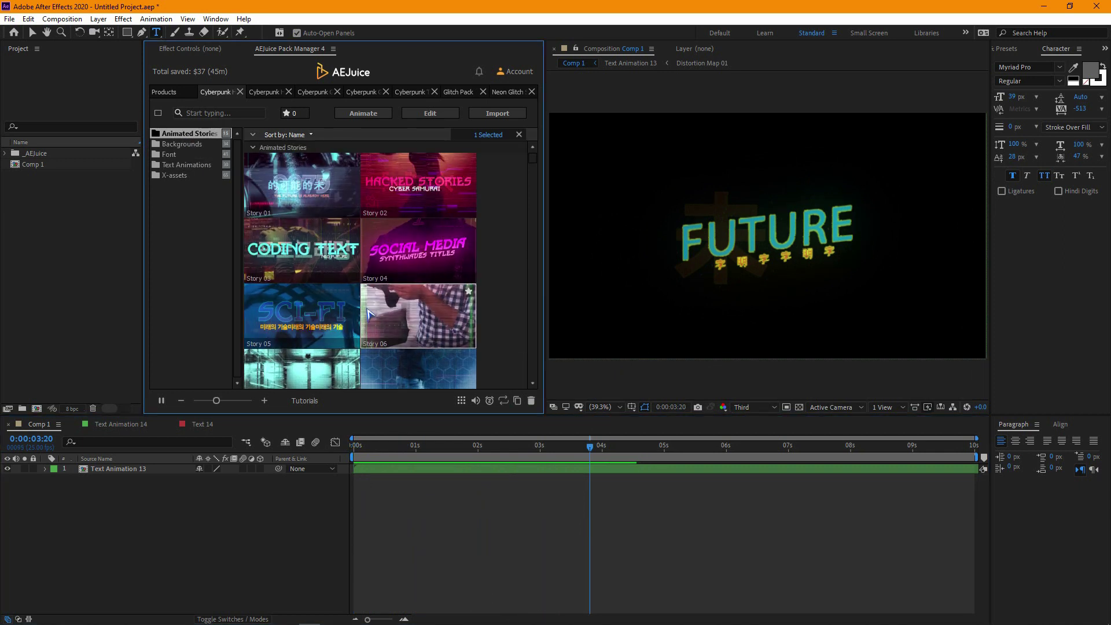
scroll(349, 240, down, 5)
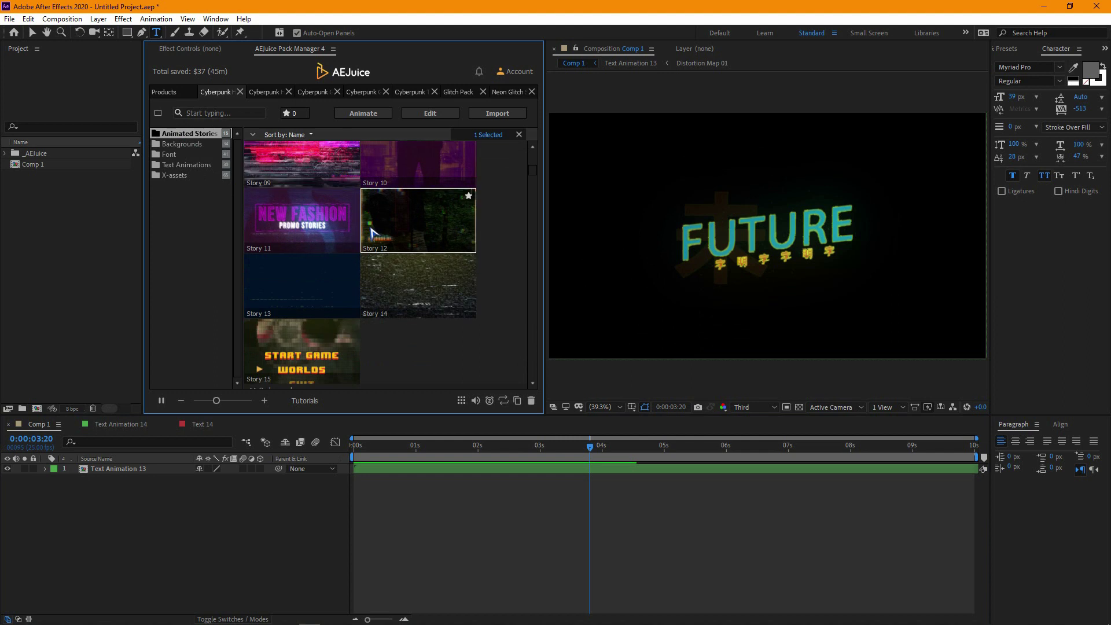
- Scroll through the Backgrounds thumbnails, then open the second Cyberpunk pack to its Cybertext 01–06 presets
scroll(373, 237, down, 3)
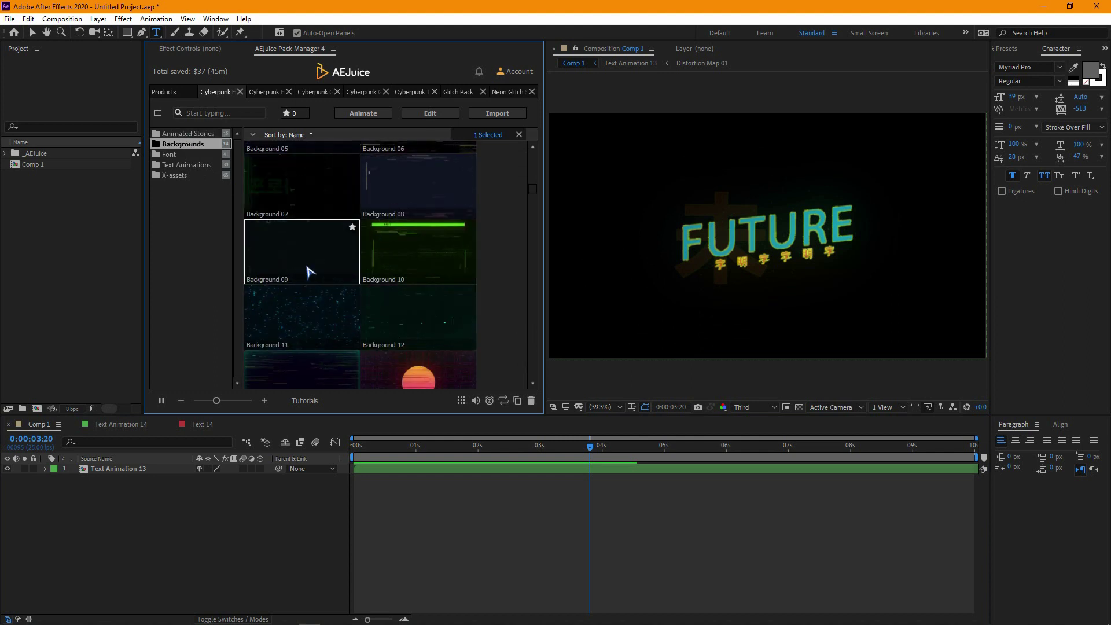
scroll(317, 273, down, 6)
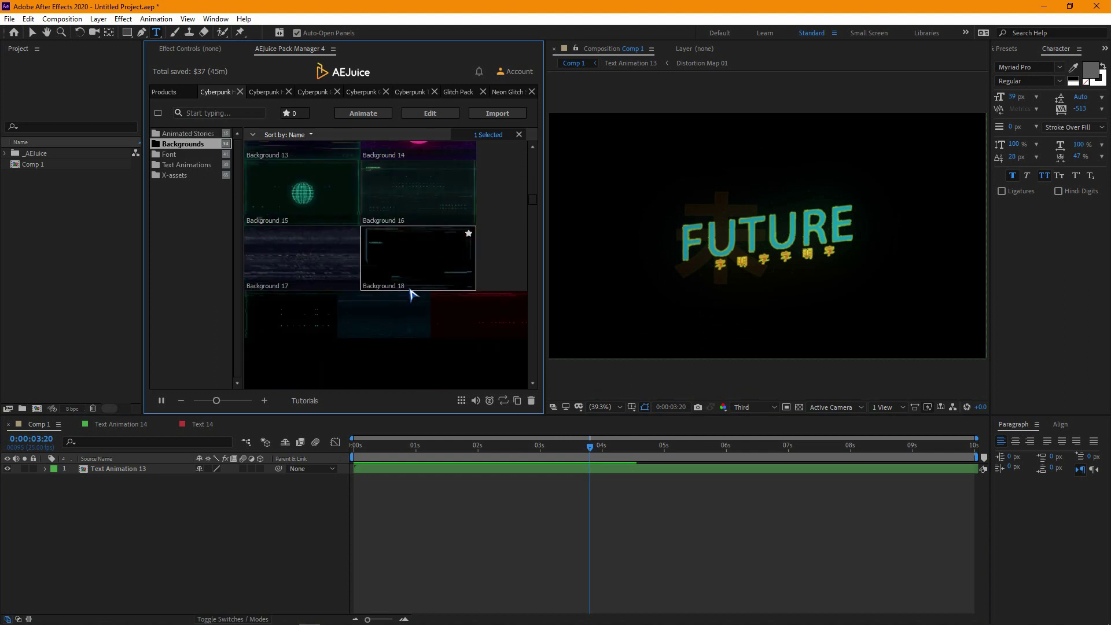
scroll(327, 306, down, 3)
scroll(440, 290, up, 20)
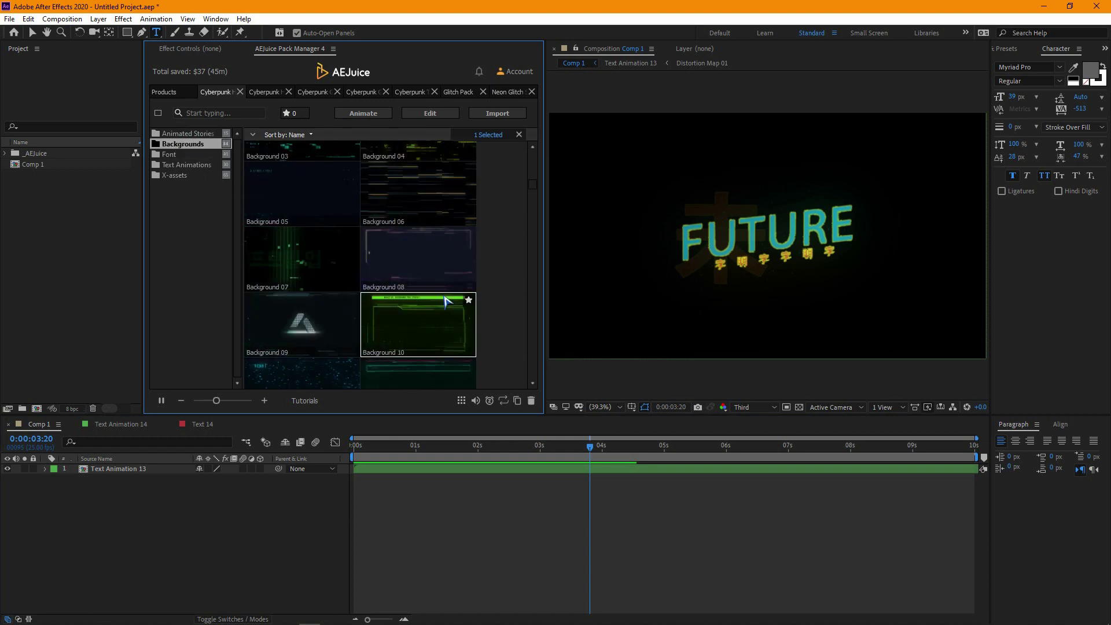
click(263, 93)
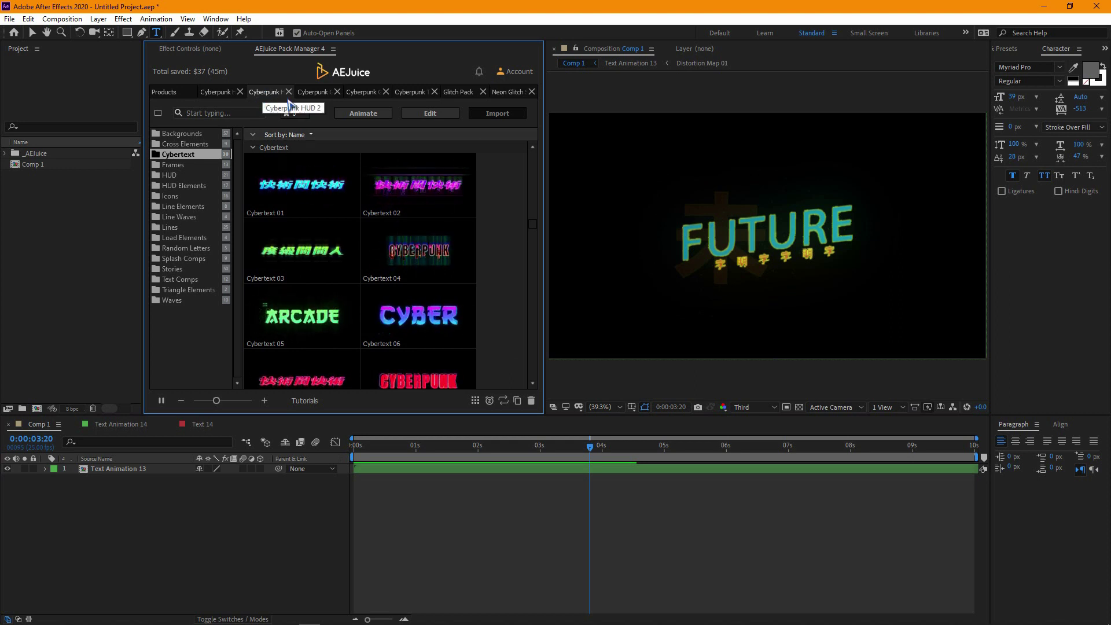
click(168, 135)
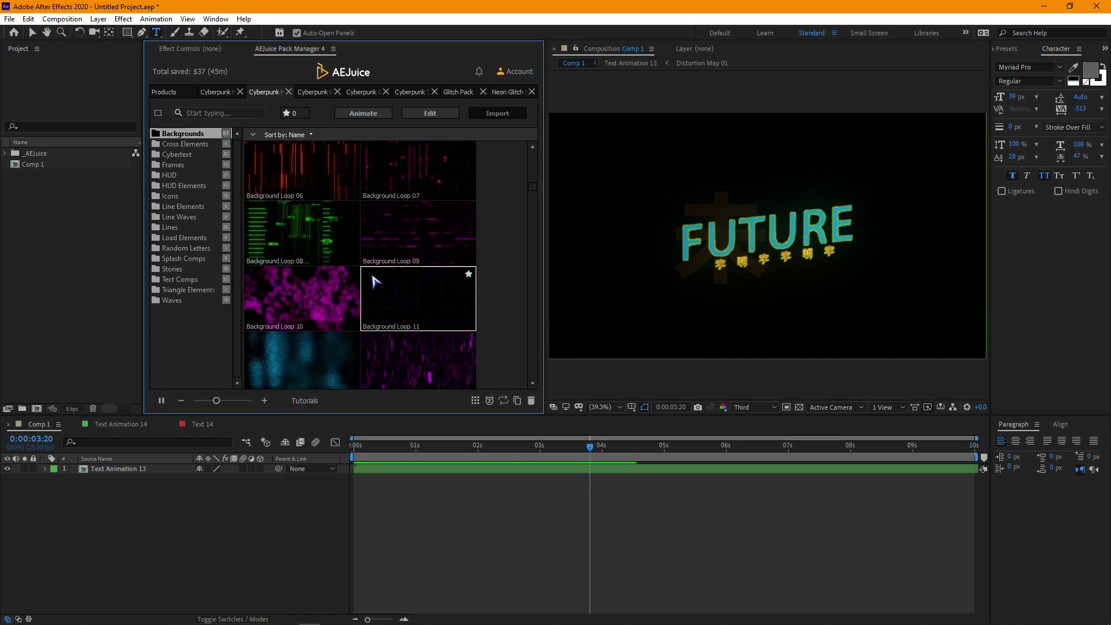
click(184, 144)
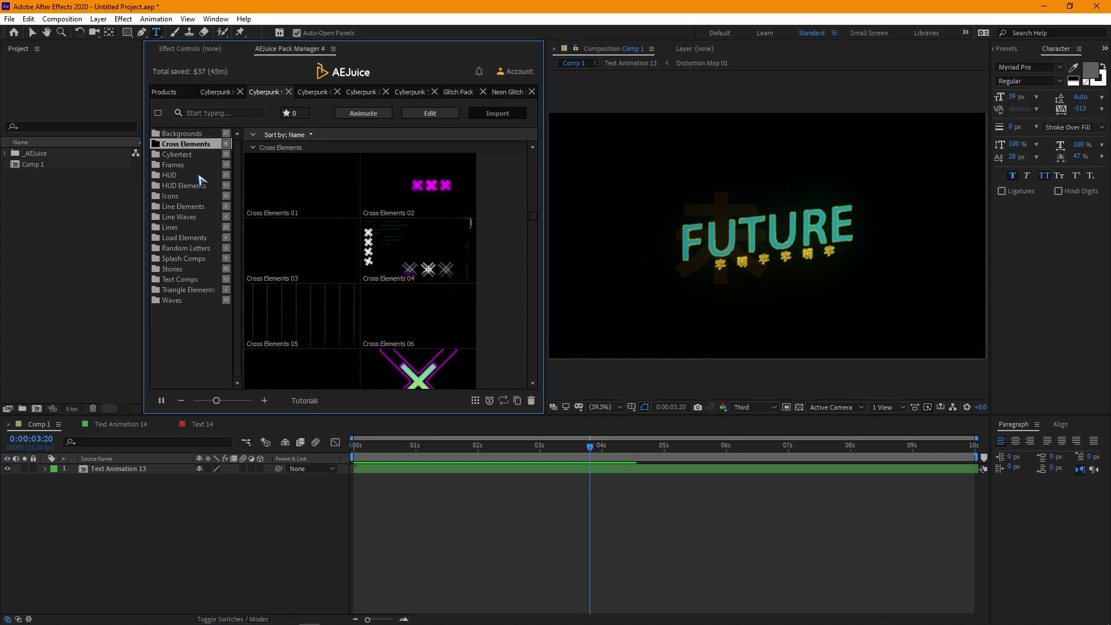
click(178, 154)
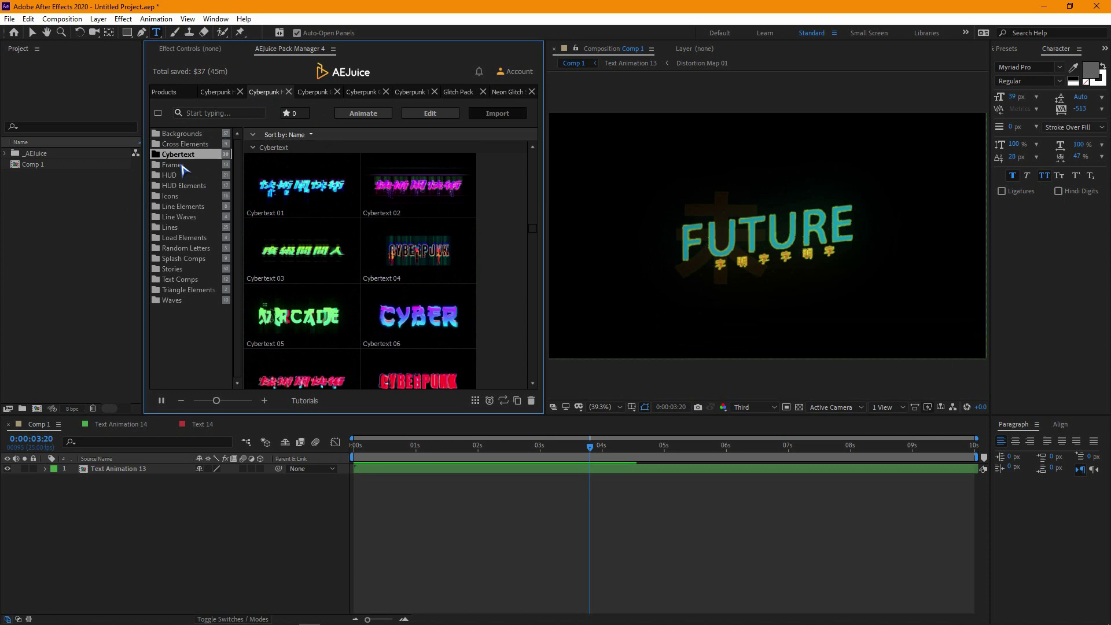
click(185, 165)
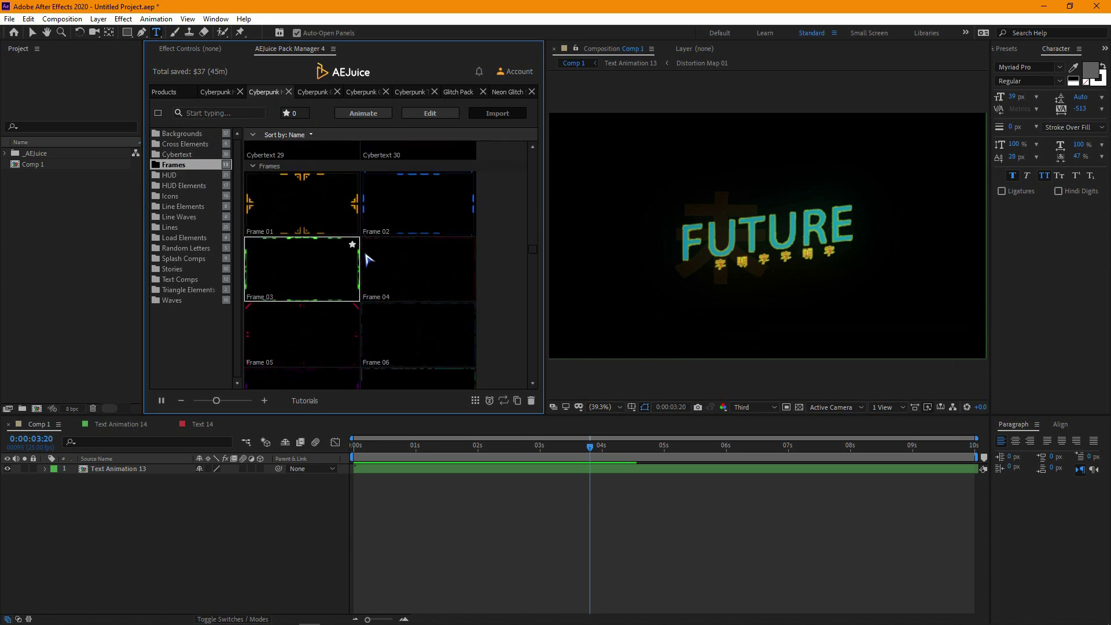
click(171, 175)
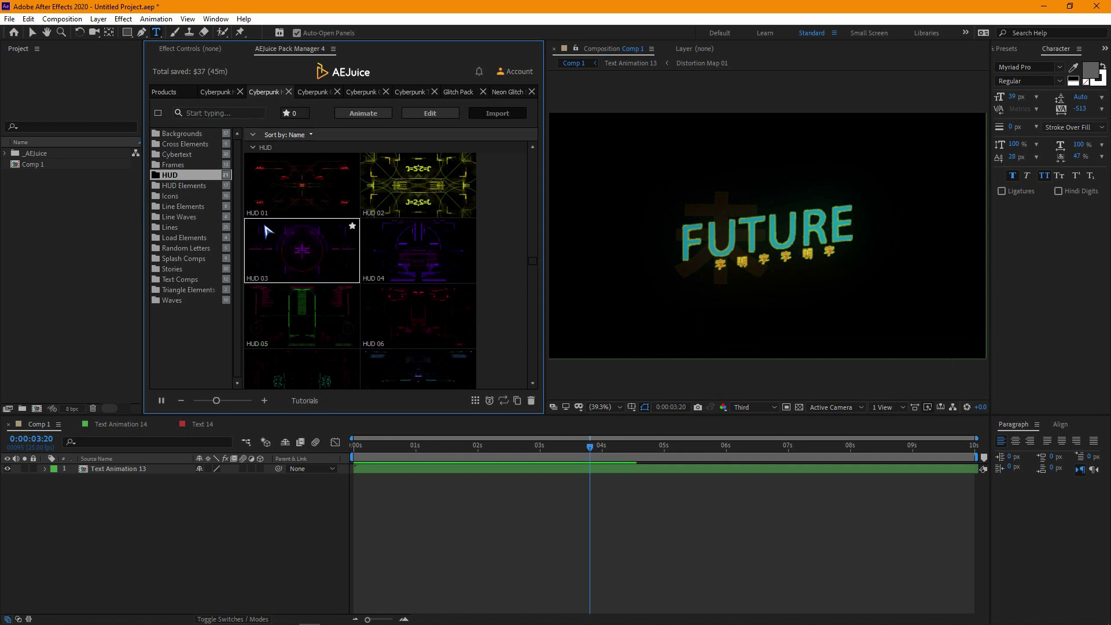
click(116, 470)
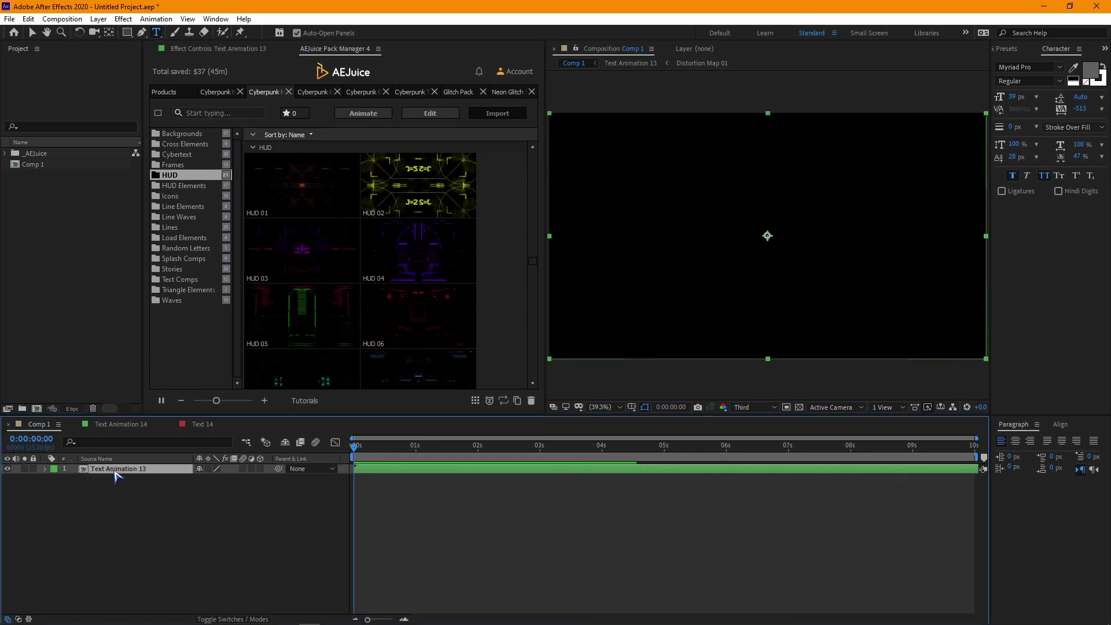
- Delete the Text Animation 13 layer and the _AEJuice project folder
key(Delete)
click(35, 153)
key(Delete)
click(611, 340)
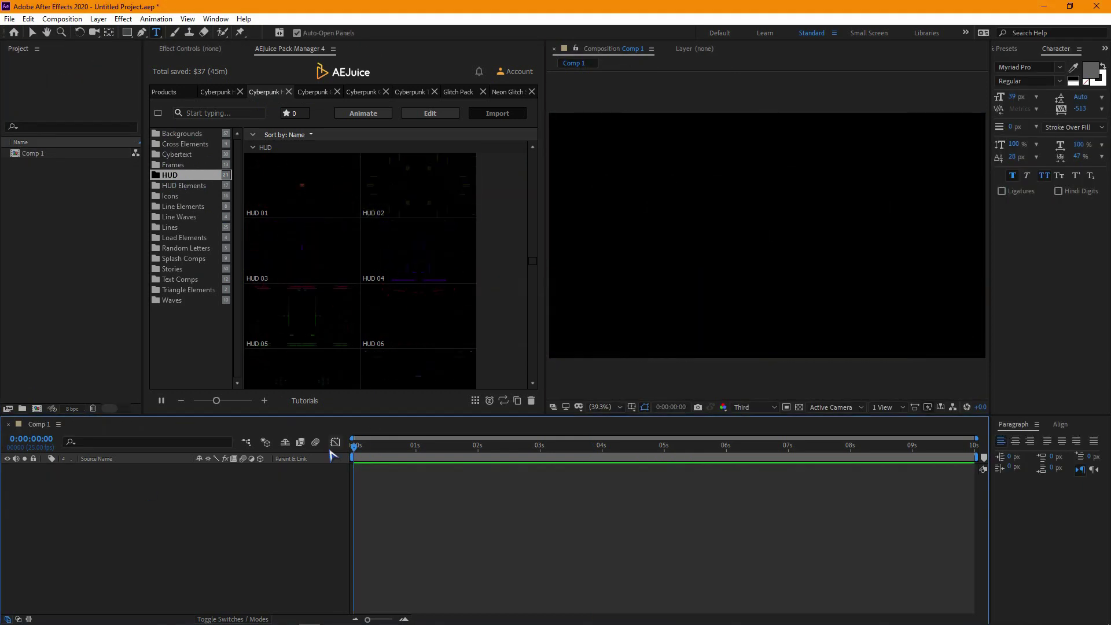
- Import HUD 02 into Comp 1, preview it, and open the HUD 02 composition
click(415, 194)
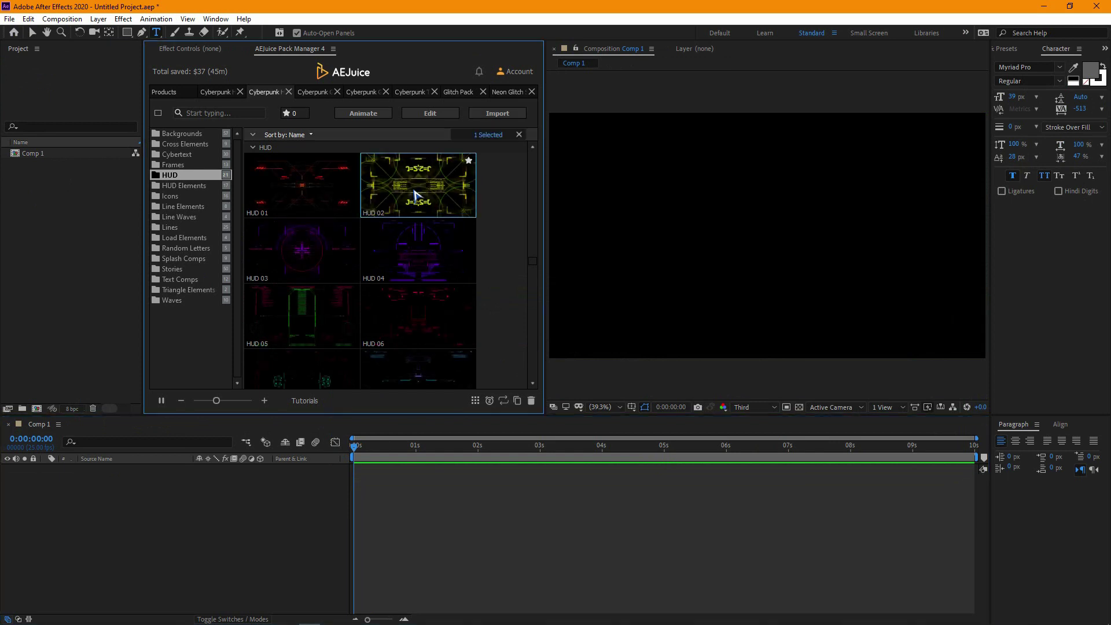
double_click(415, 195)
key(space)
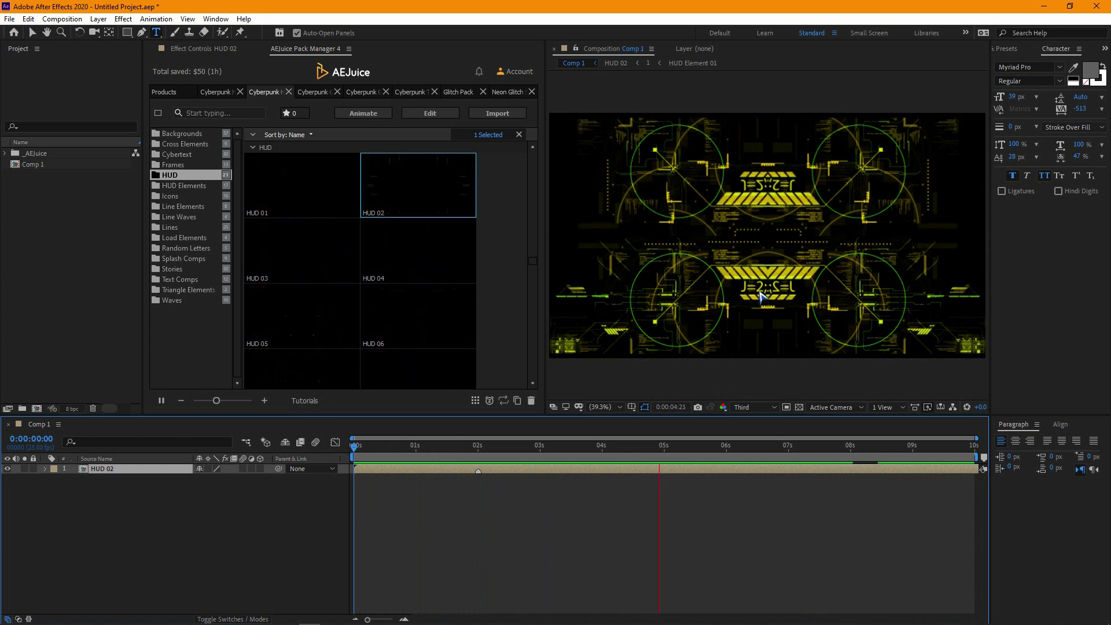
double_click(138, 470)
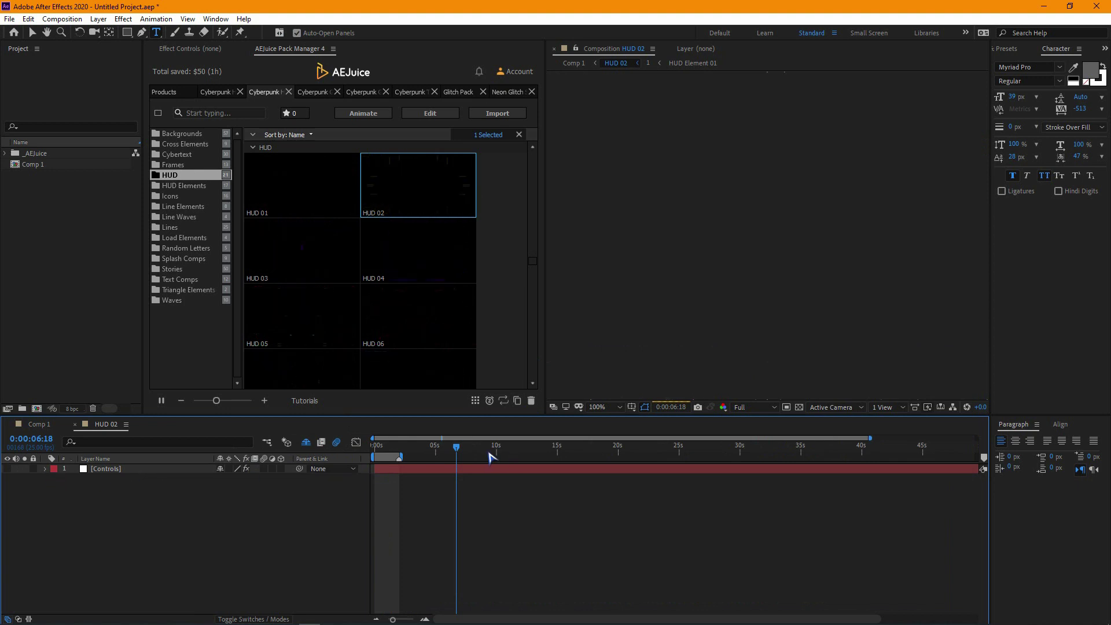
- Expand the [Controls] layer's effects and change Elements Color 01 from green to red
drag(412, 451, 389, 450)
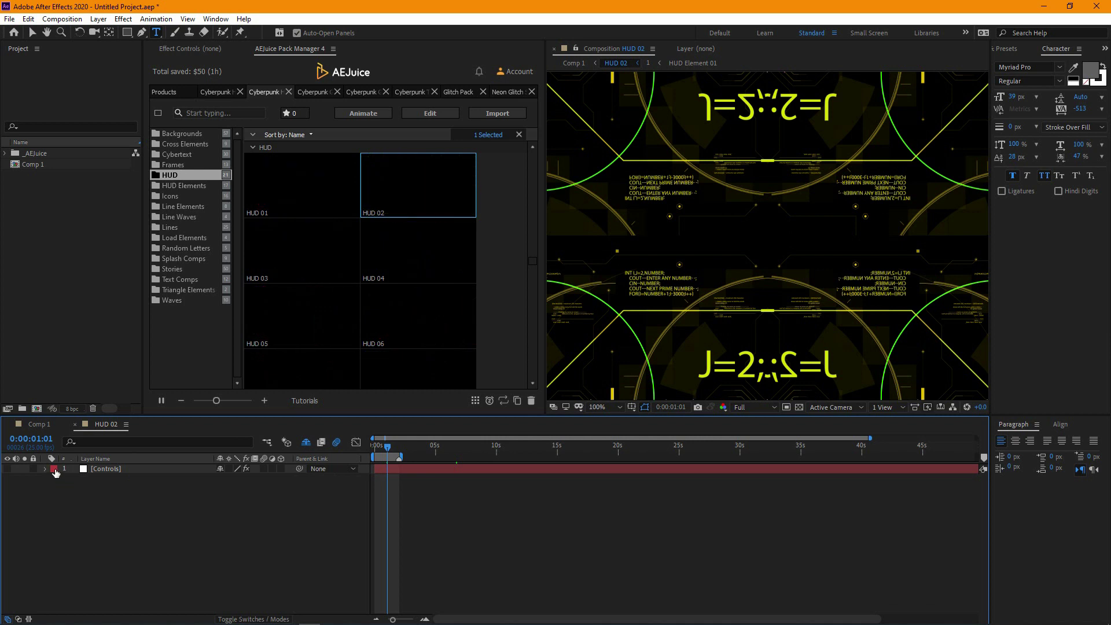
click(45, 469)
click(56, 479)
click(65, 489)
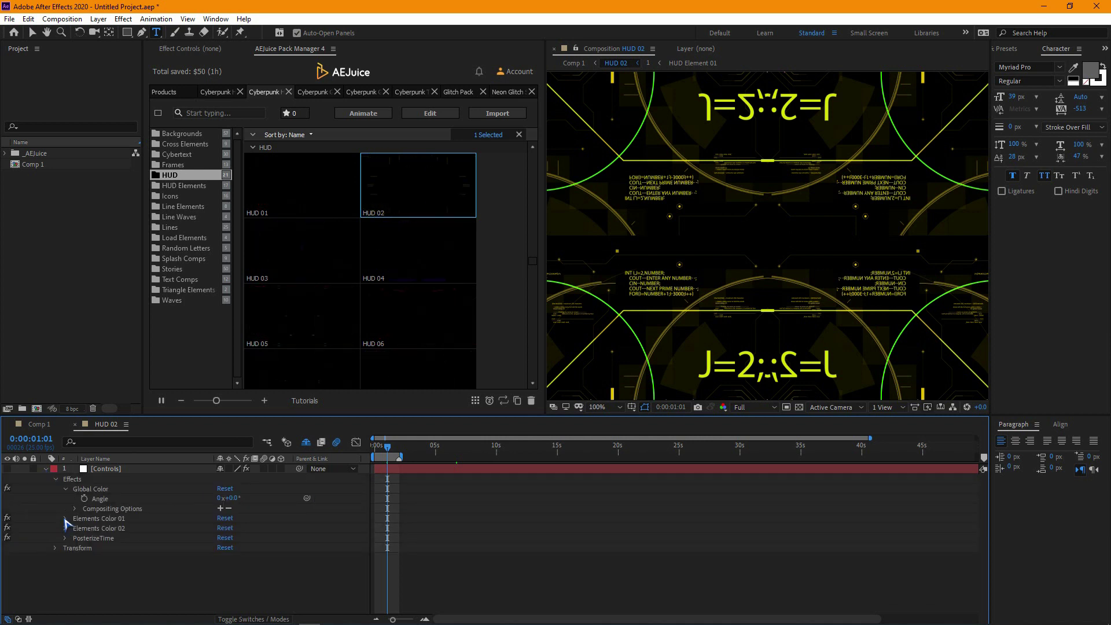
click(65, 518)
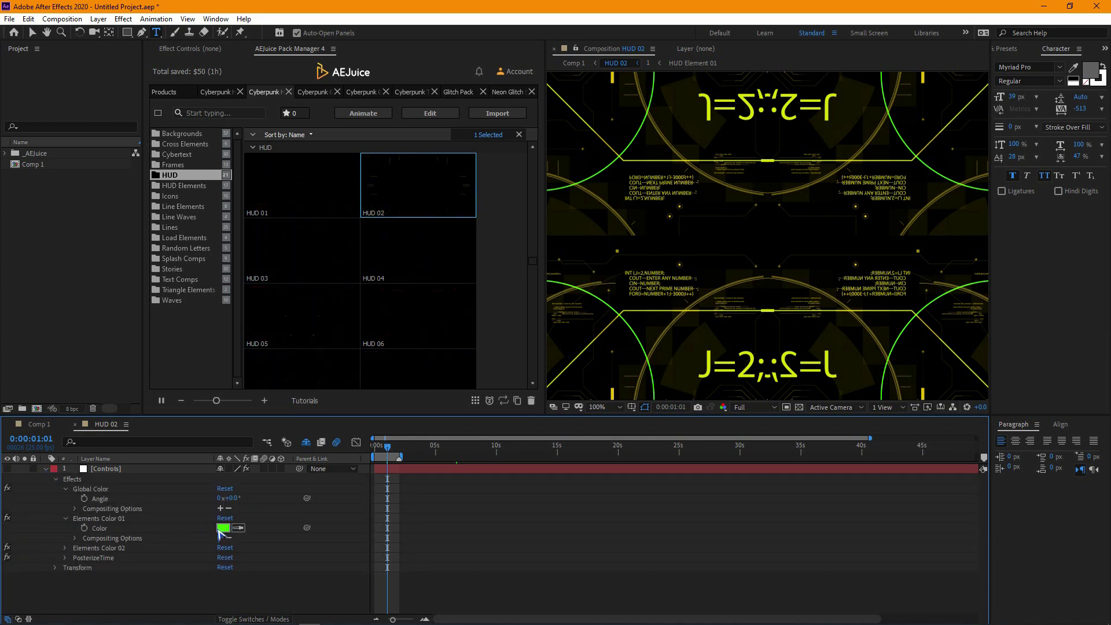
click(223, 528)
drag(934, 389, 934, 369)
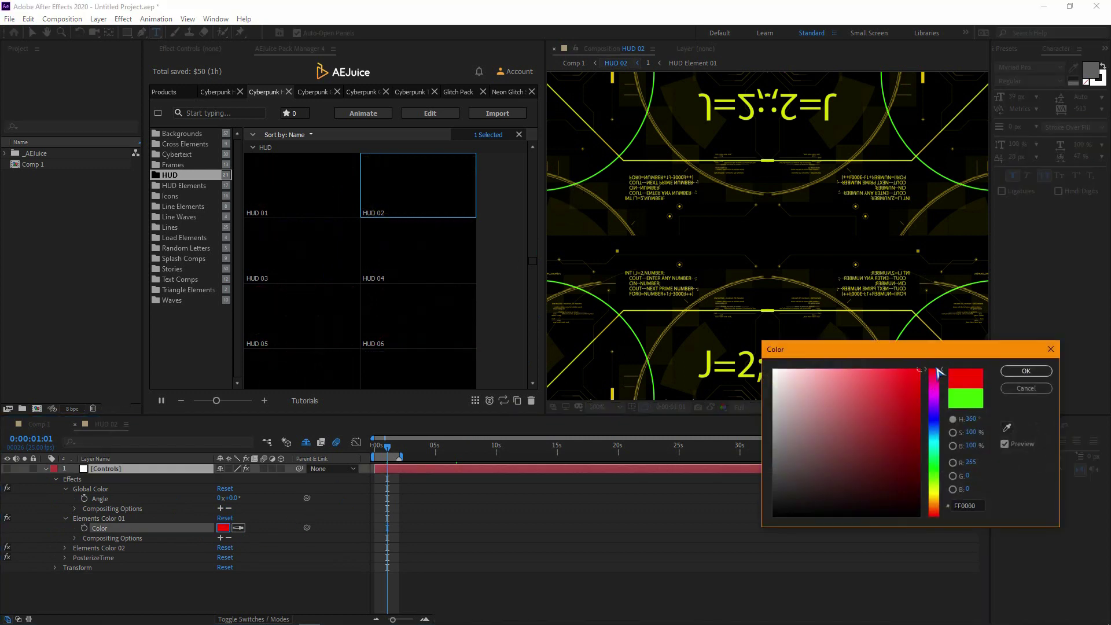
click(1024, 371)
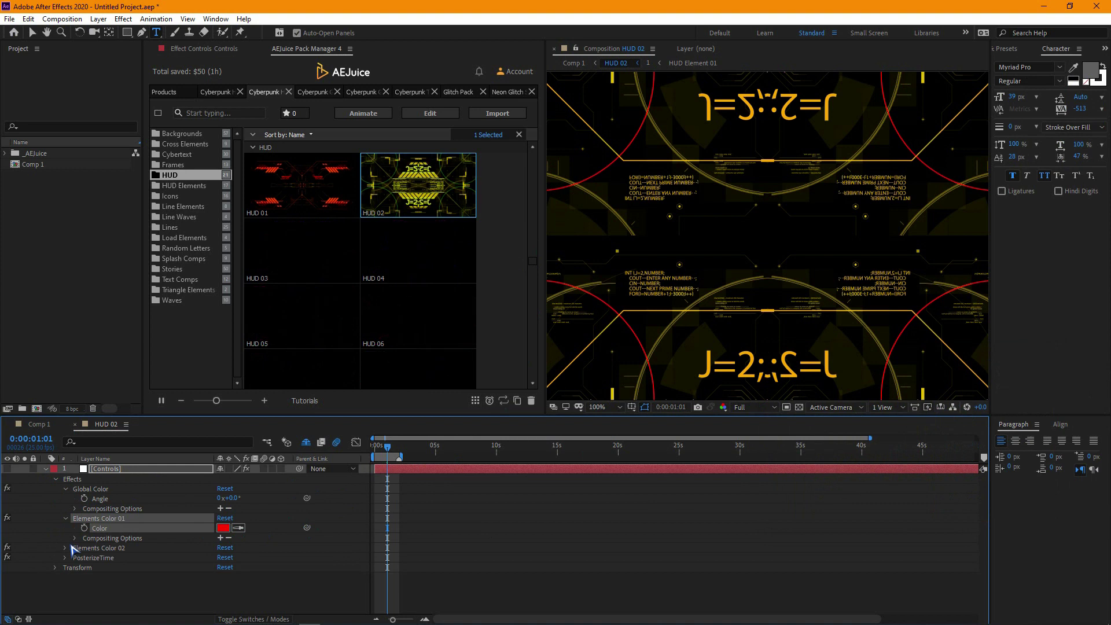
- Set Elements Color 02 to cyan
click(64, 548)
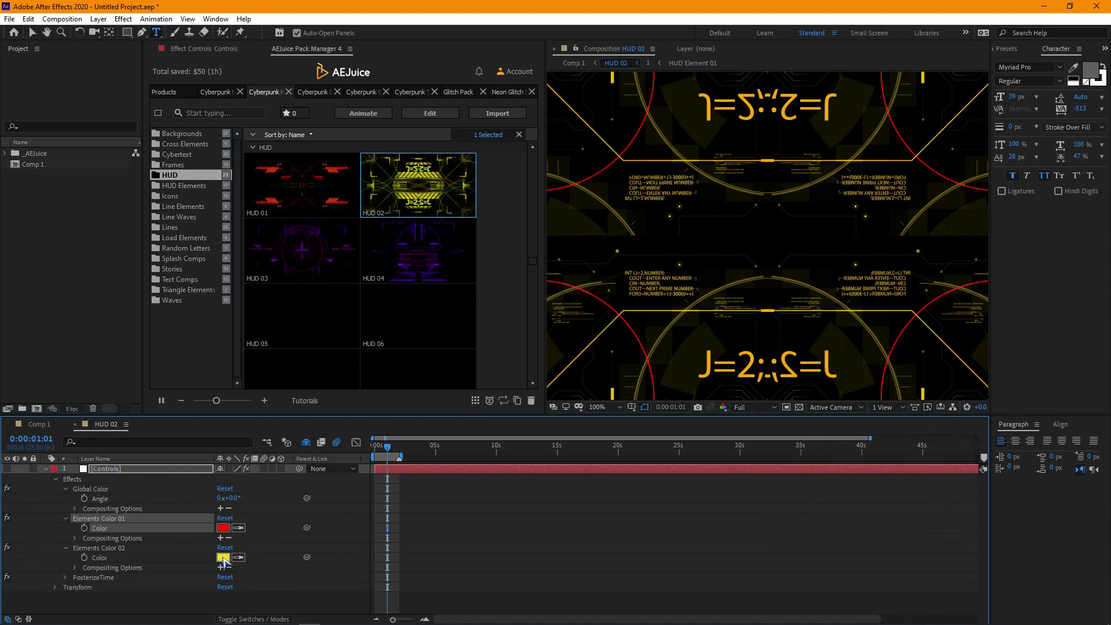
click(223, 558)
drag(931, 491, 931, 507)
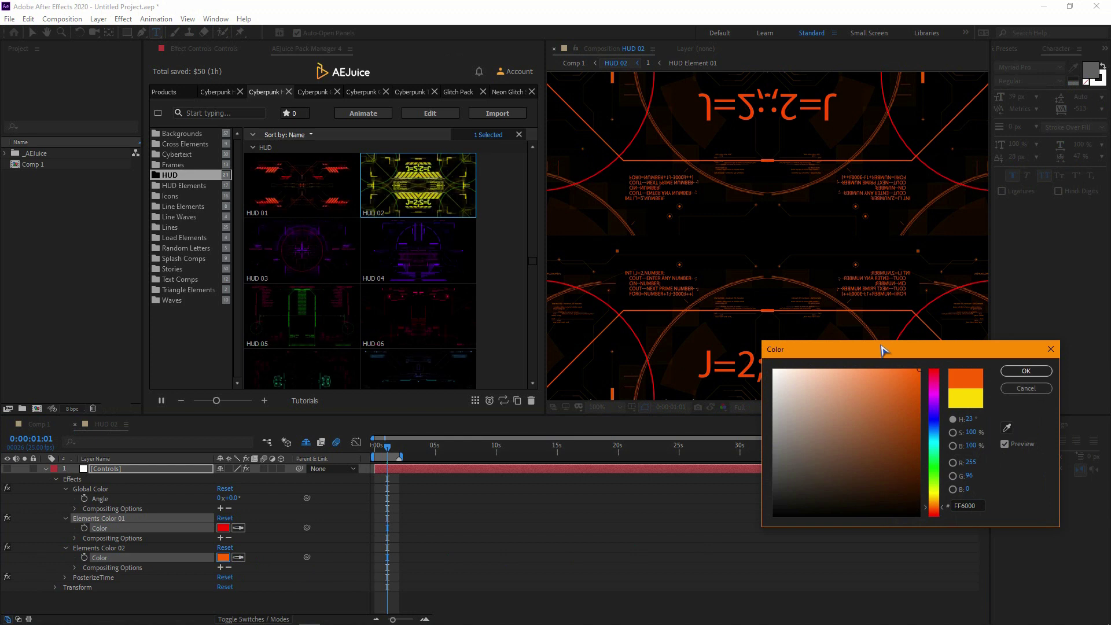
click(937, 443)
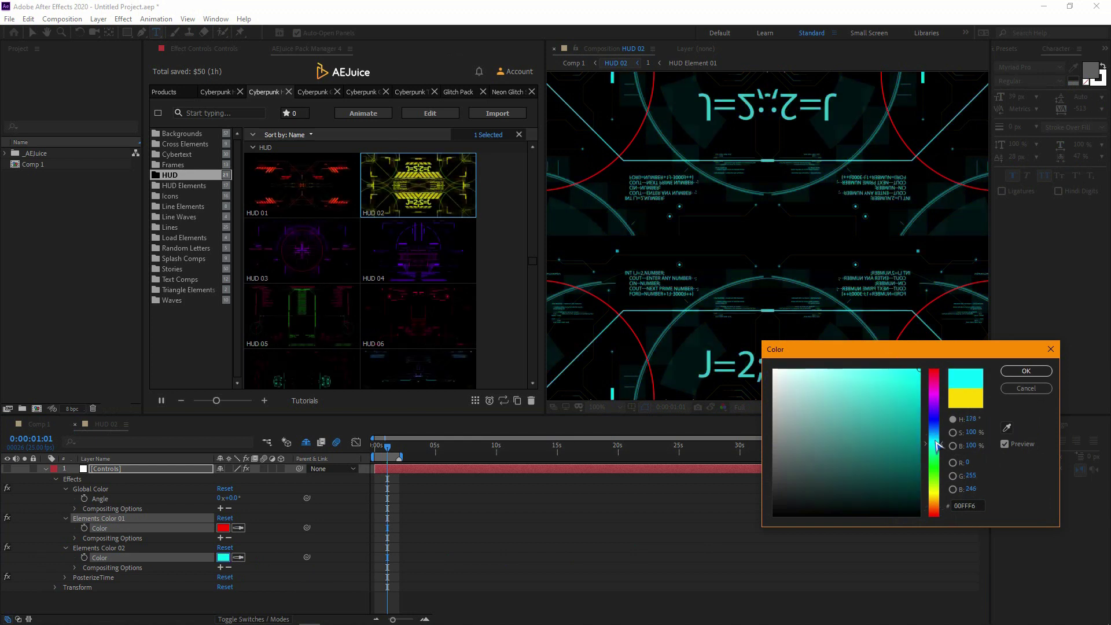
key(Return)
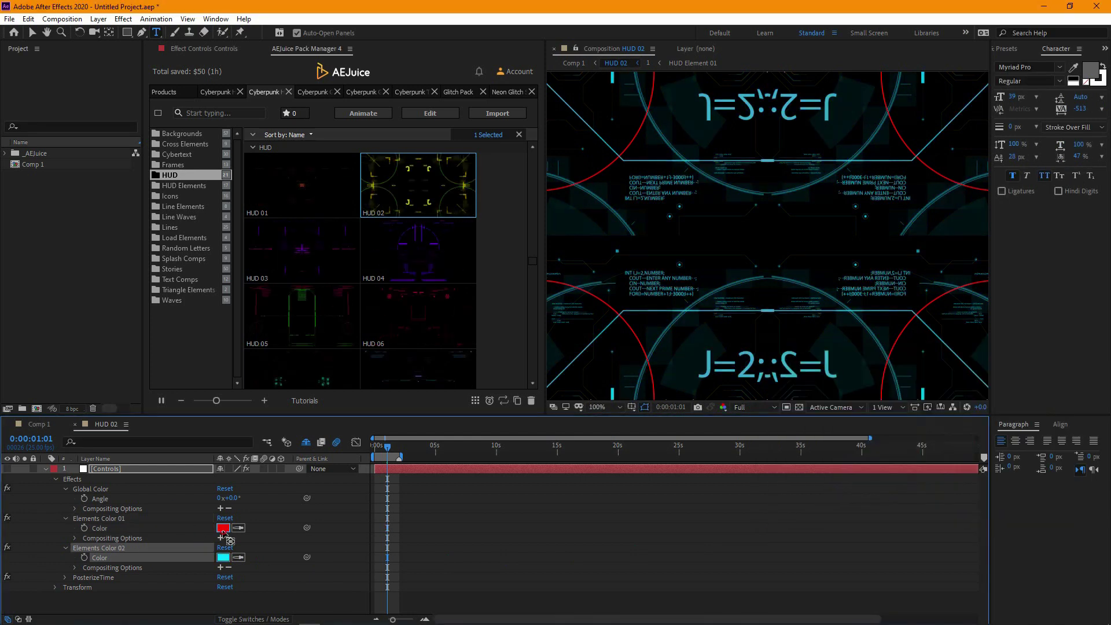
- Change Elements Color 01 to pure white
click(223, 528)
drag(937, 459, 937, 434)
click(774, 371)
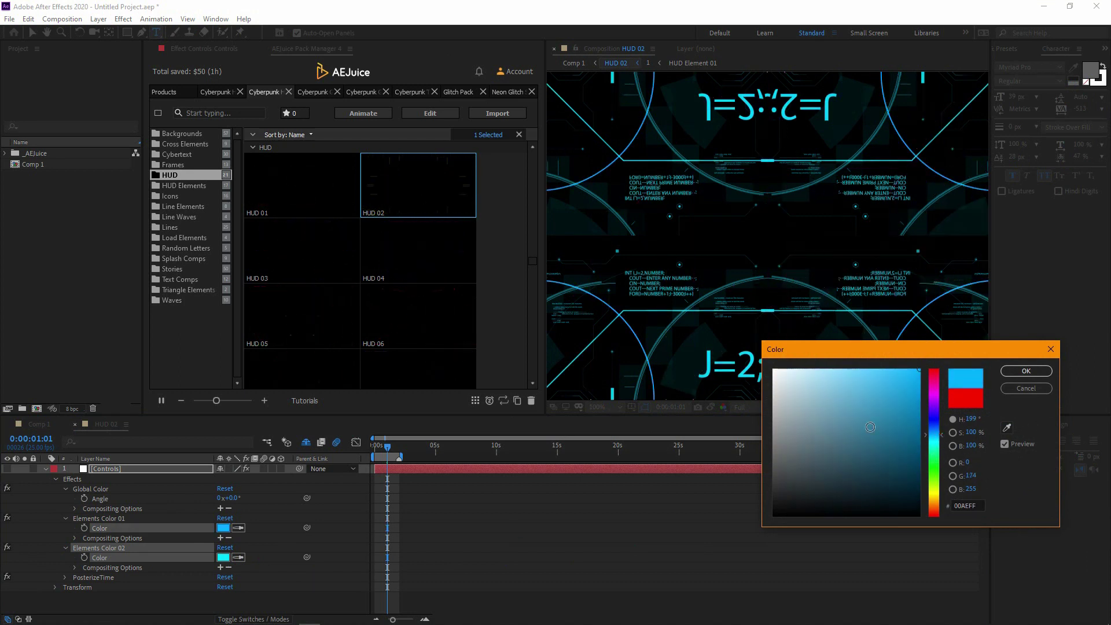
key(Return)
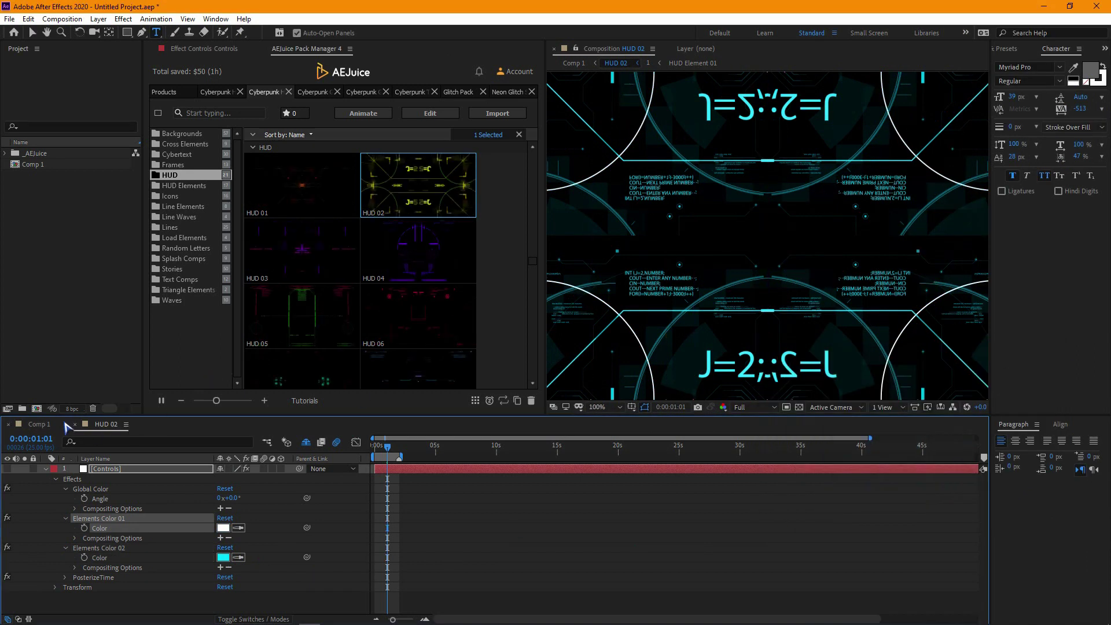
- Back in Comp 1, preview the recoloured HUD from the start
click(42, 428)
key(Home)
key(space)
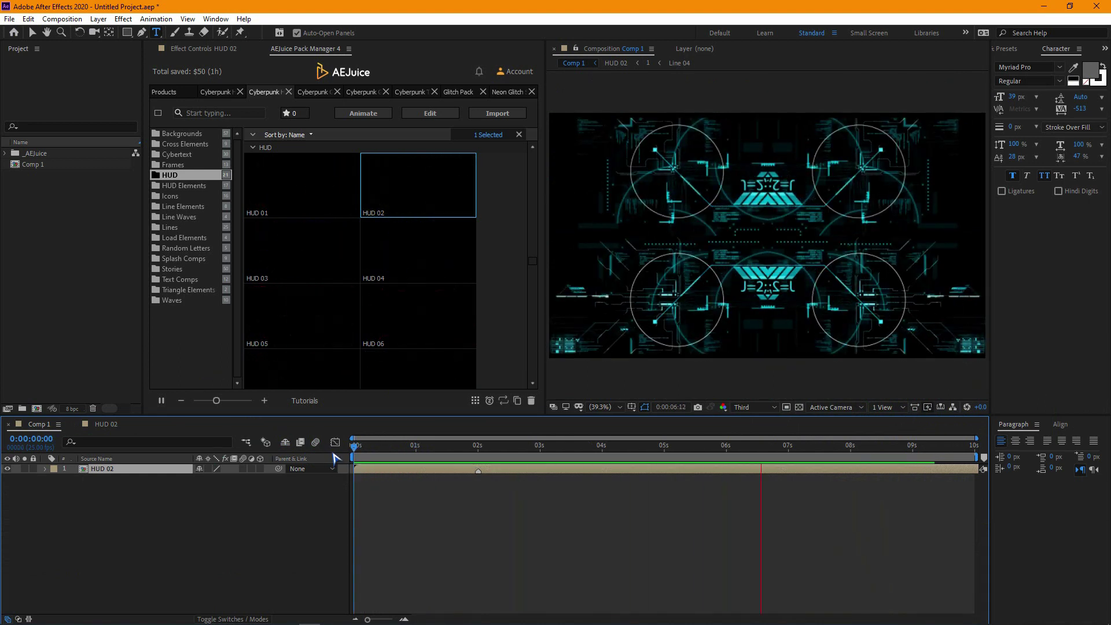
- Scroll the preset grid and view the Line Elements, Line Waves and Lines presets
scroll(278, 248, down, 8)
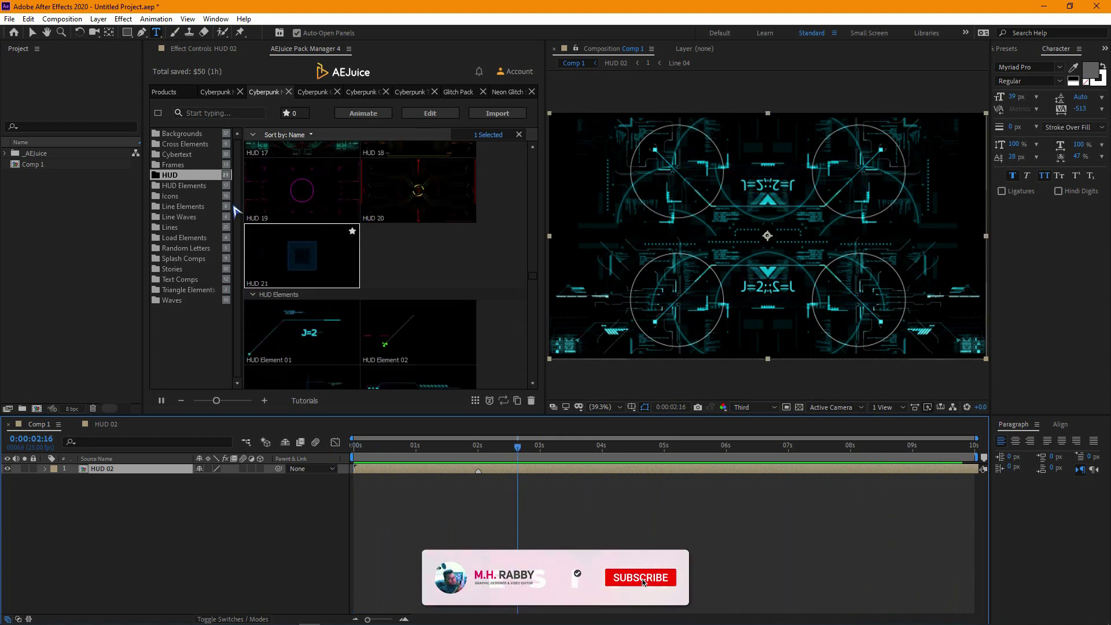
scroll(384, 231, down, 3)
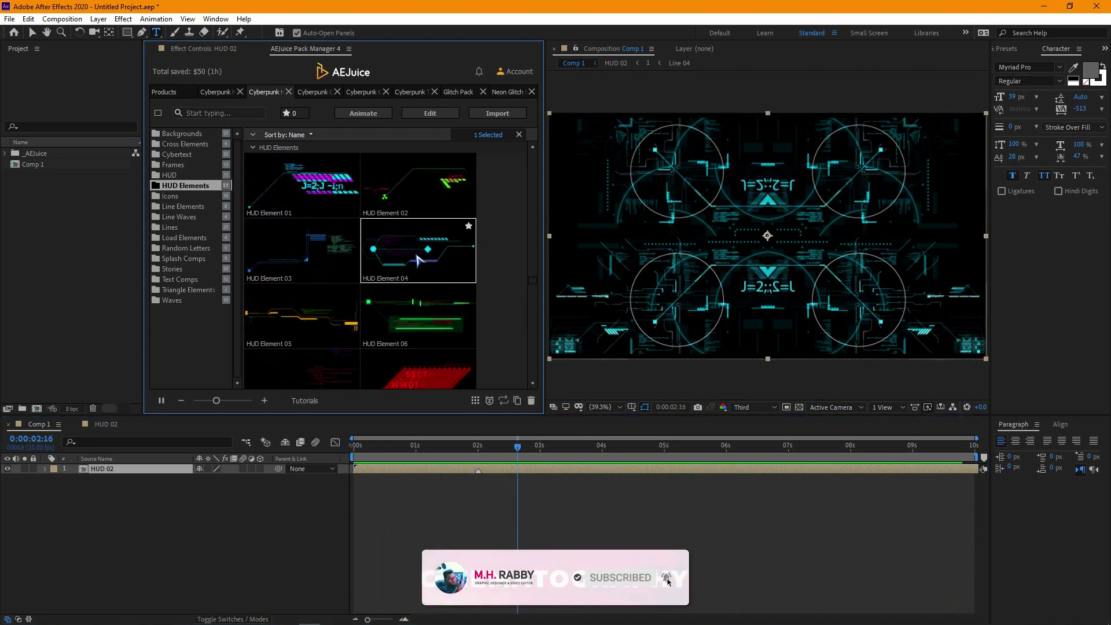
scroll(370, 292, down, 6)
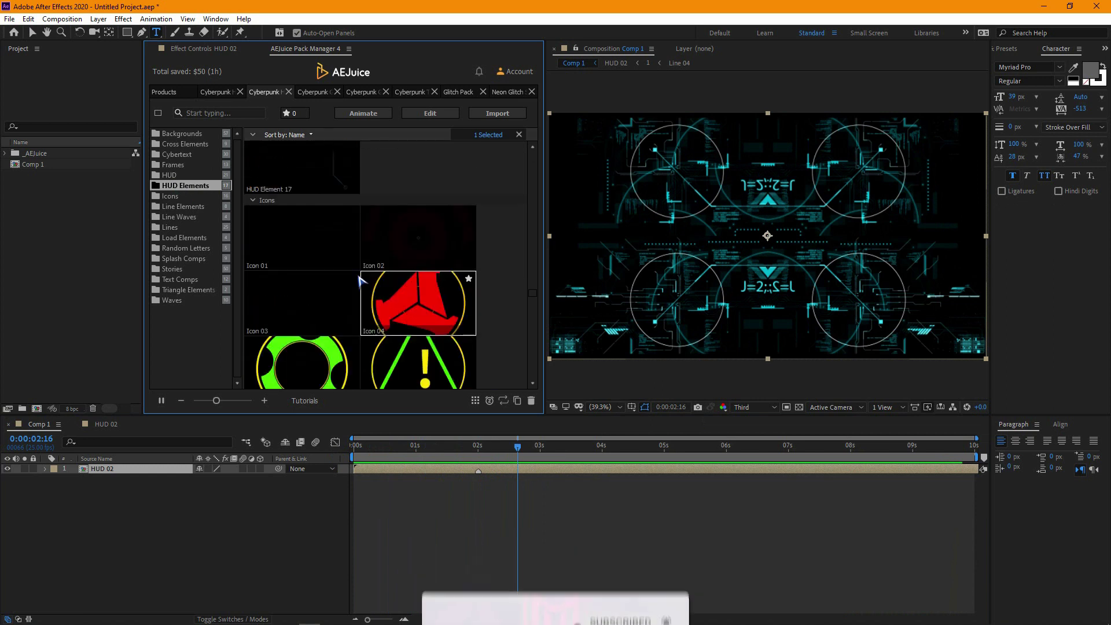
click(177, 207)
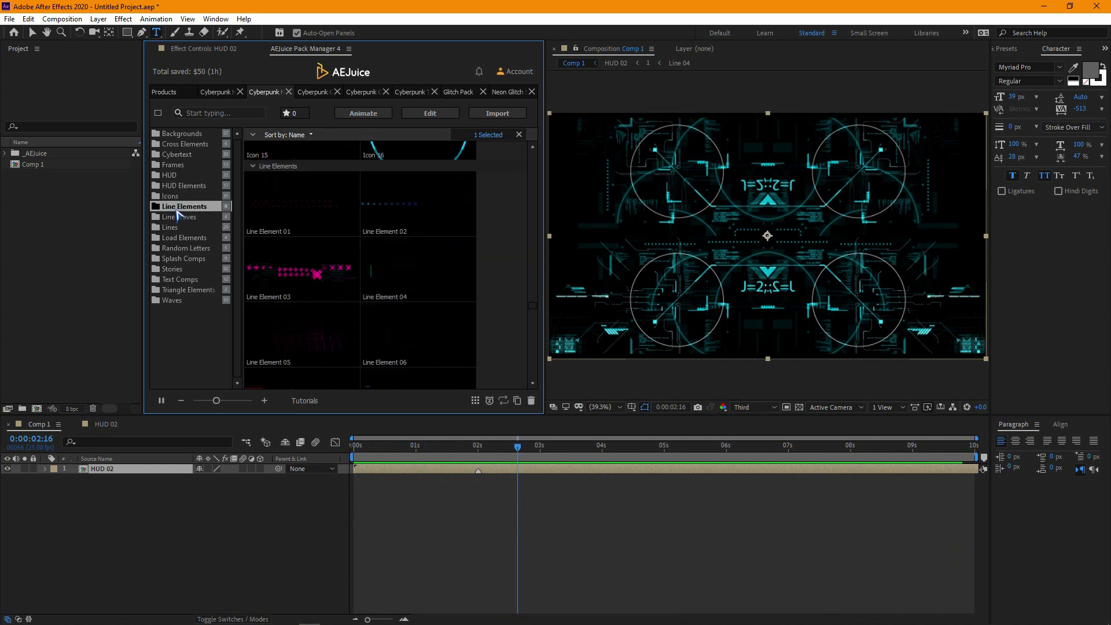
click(178, 216)
click(176, 226)
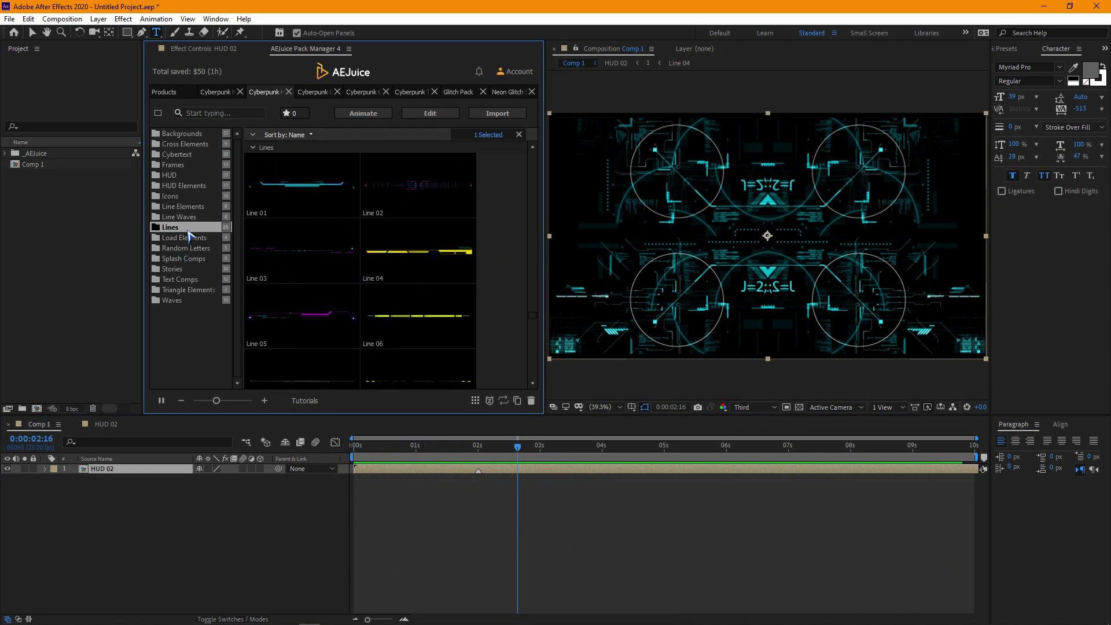
- Continue through Load Elements, Stories and Text Comps to the Triangle Elements presets
click(180, 238)
scroll(349, 236, down, 7)
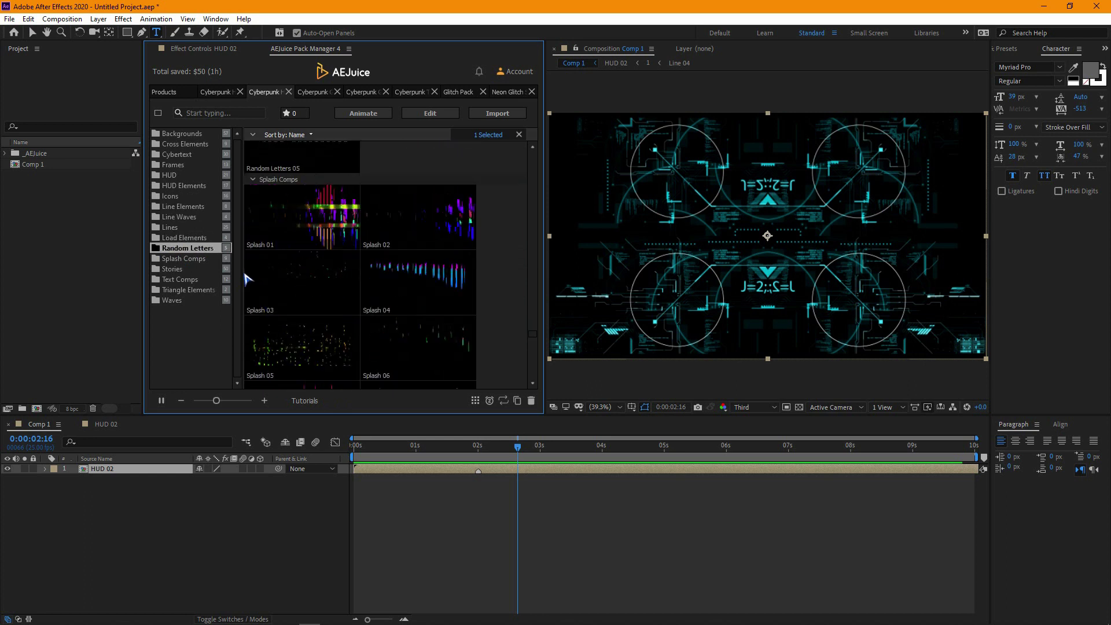
scroll(365, 295, down, 3)
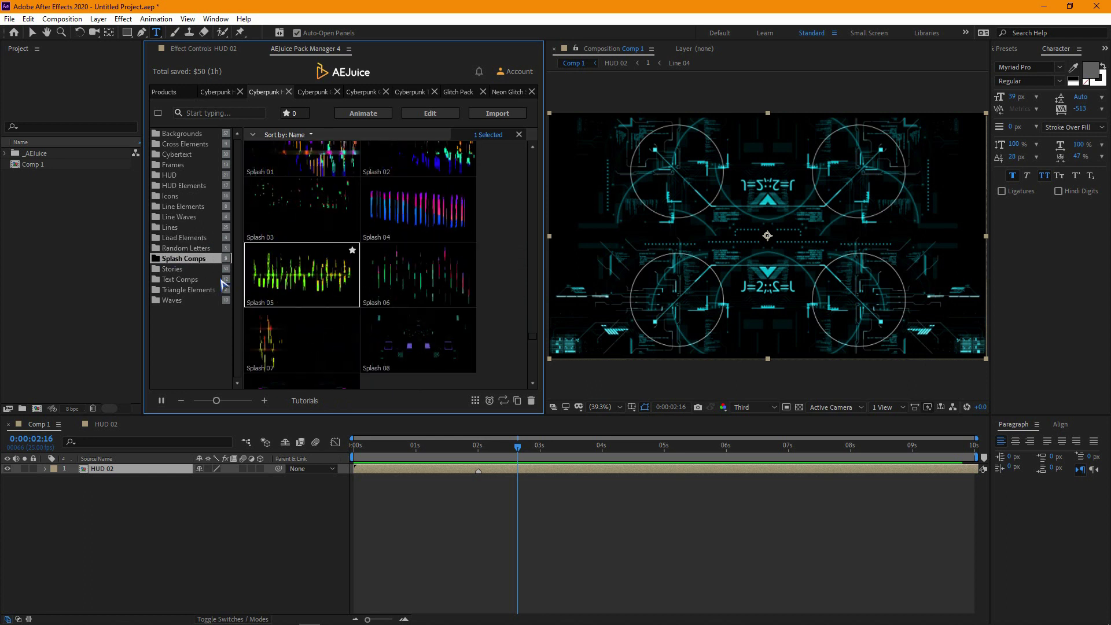
click(177, 270)
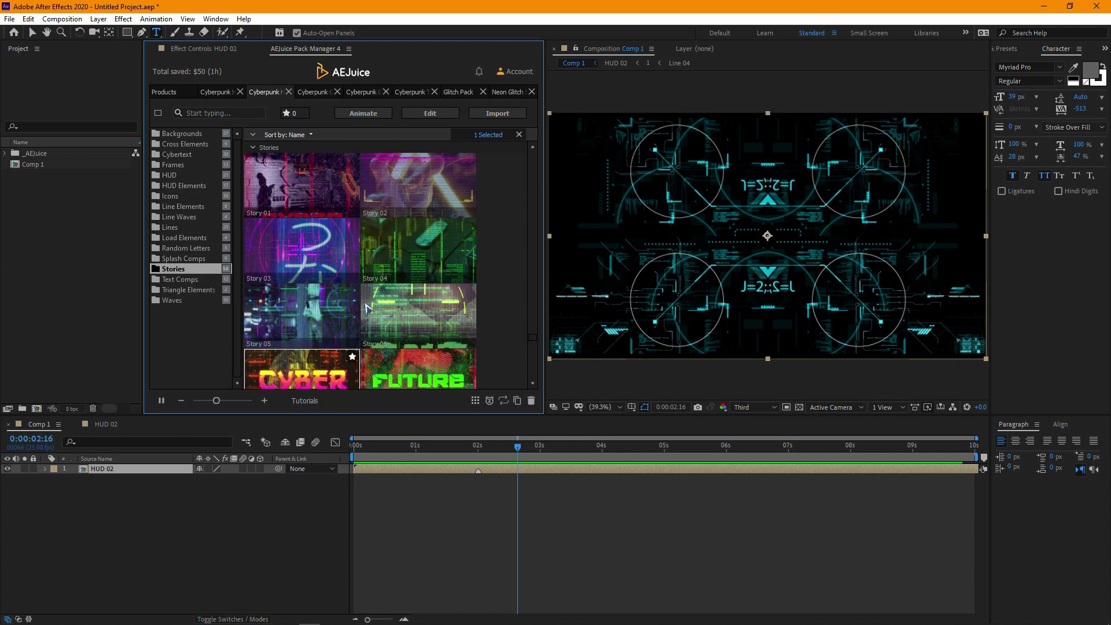
click(210, 280)
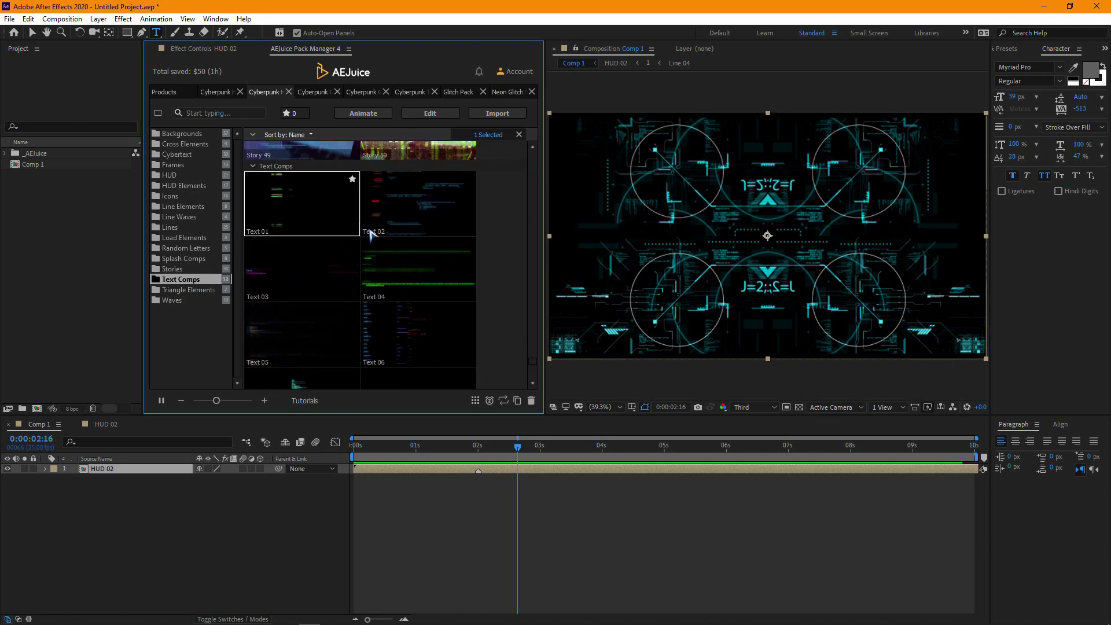
click(186, 290)
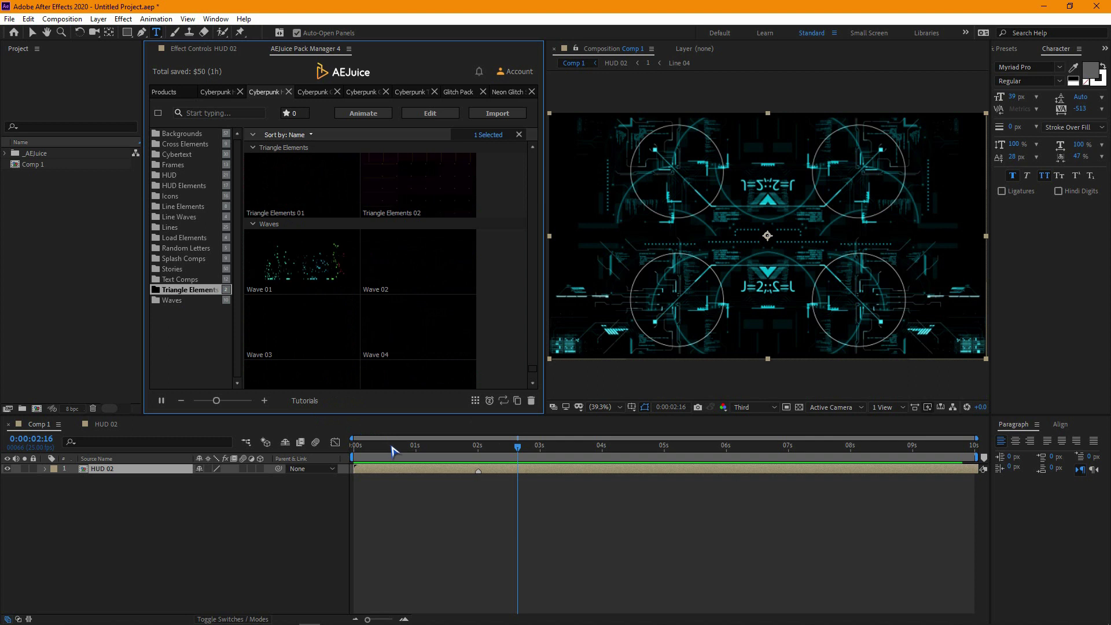
- With Triangle Elements 01 added, delete HUD 02, scrub the triangle animation, and open its pre-comp
drag(392, 450, 342, 457)
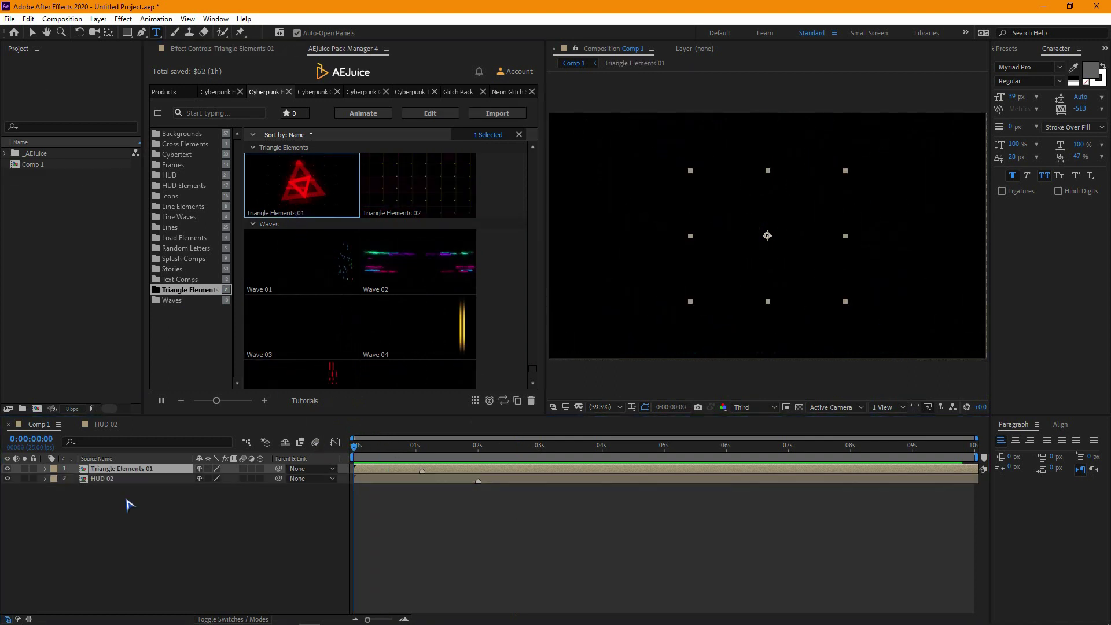
click(113, 480)
key(Delete)
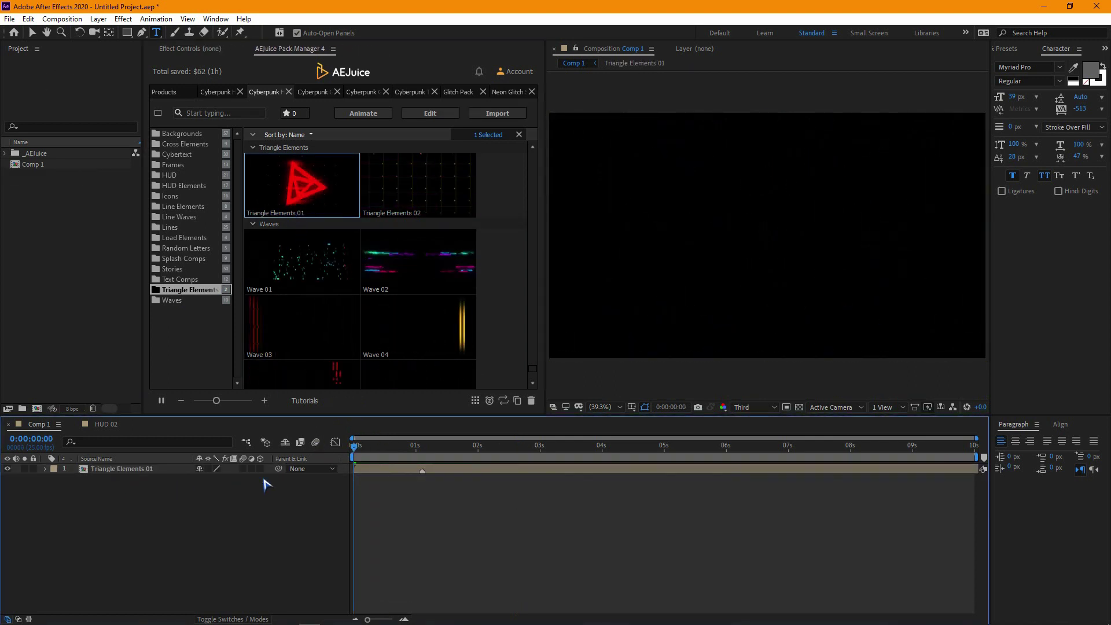
drag(372, 451, 423, 458)
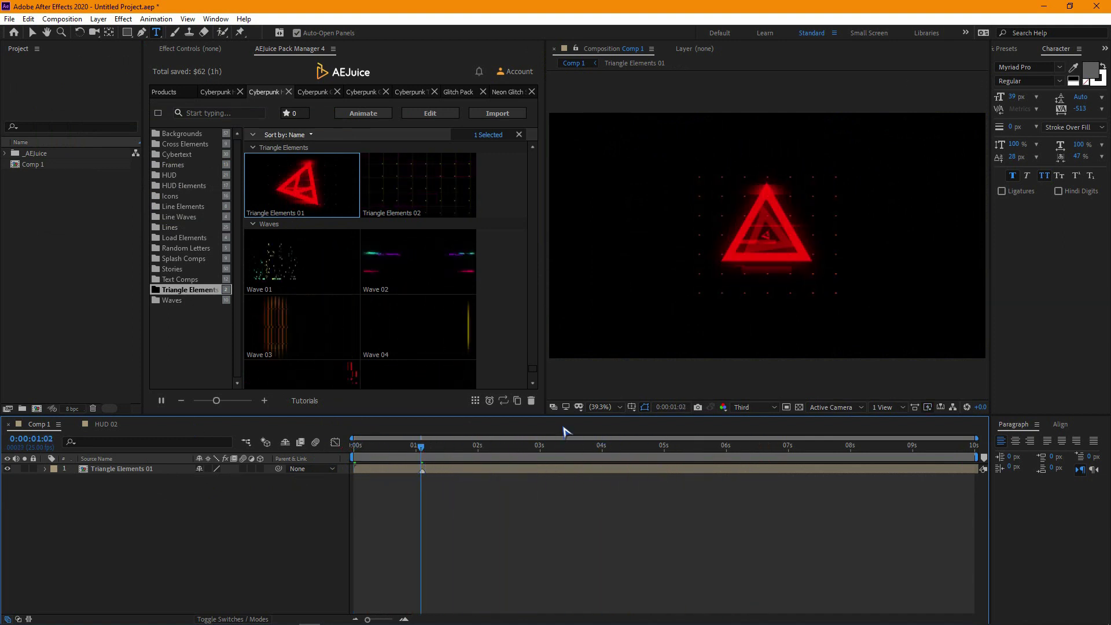
double_click(99, 469)
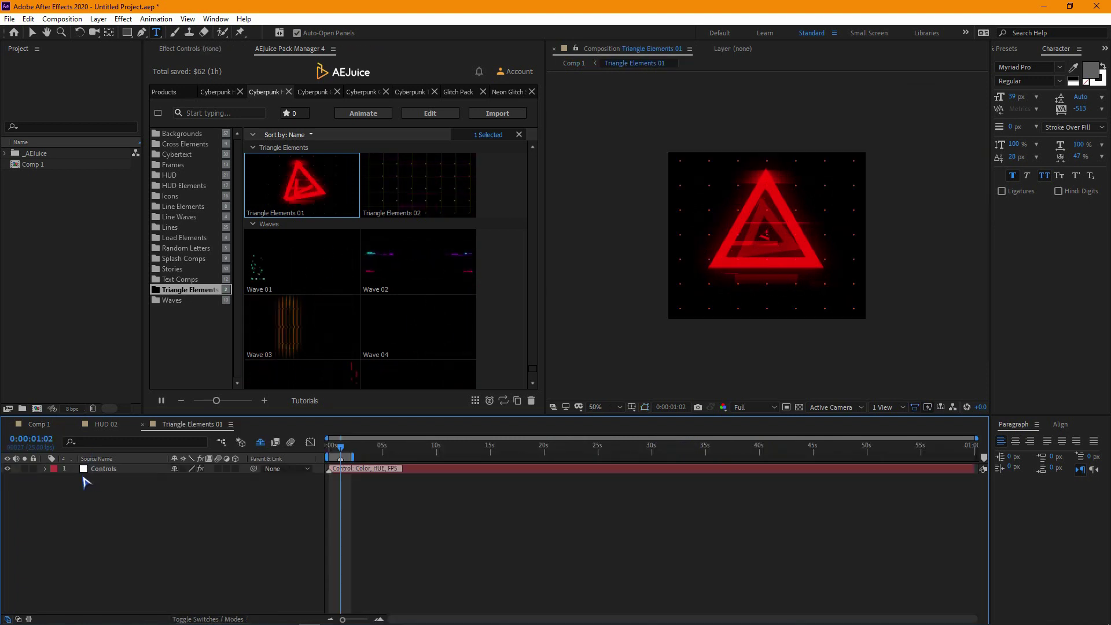
- Expand the Controls layer's effects and set Color 02 to yellow
click(46, 468)
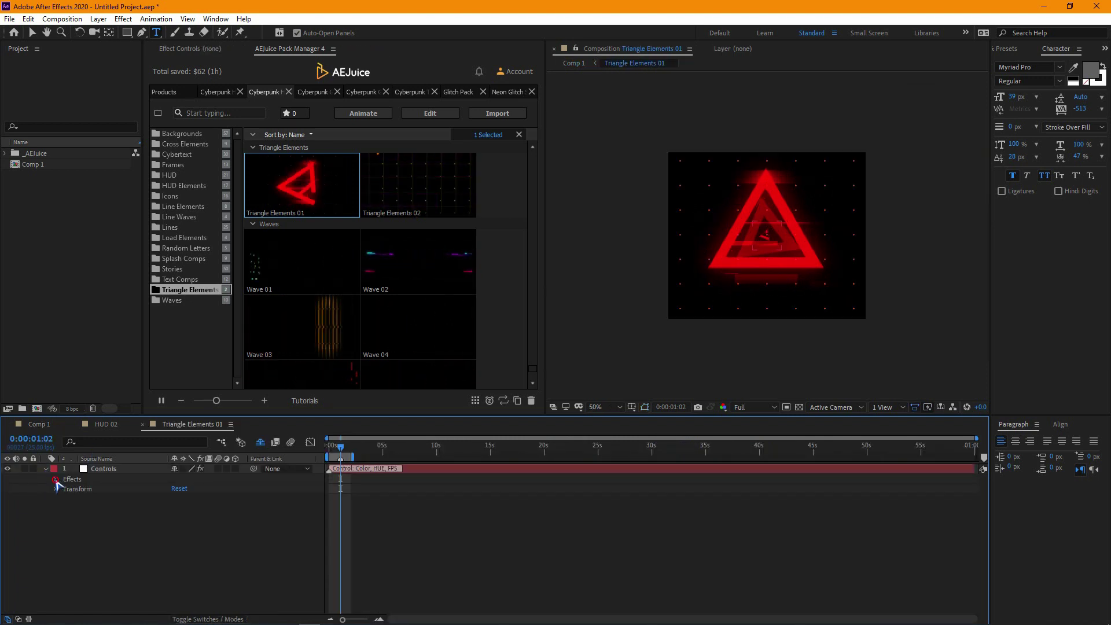
click(55, 479)
click(65, 489)
click(65, 519)
click(177, 528)
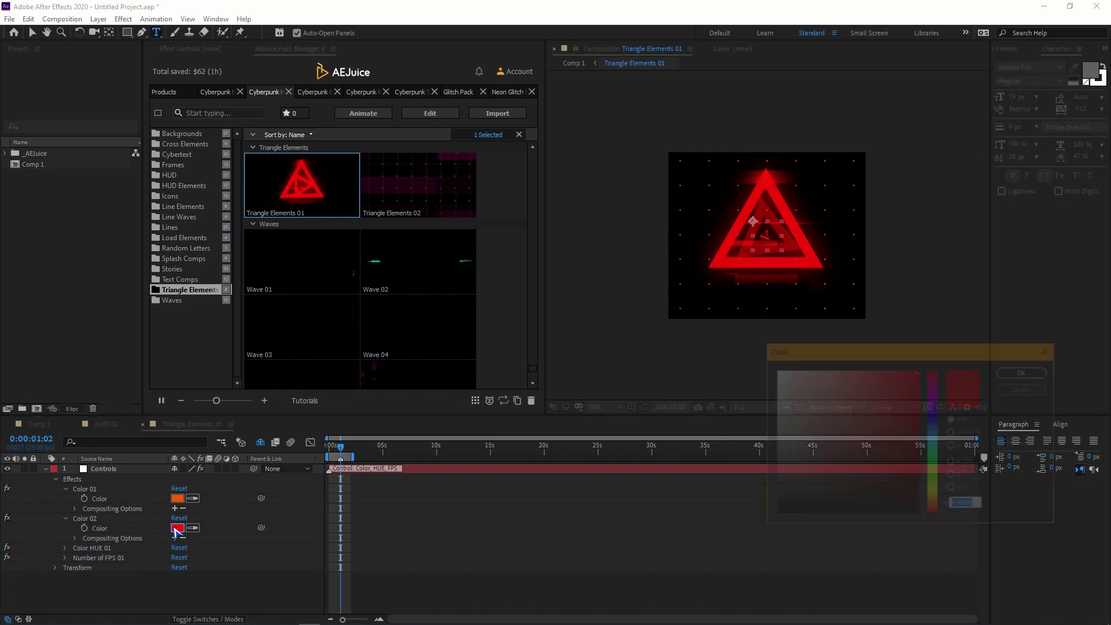
click(932, 496)
click(1026, 372)
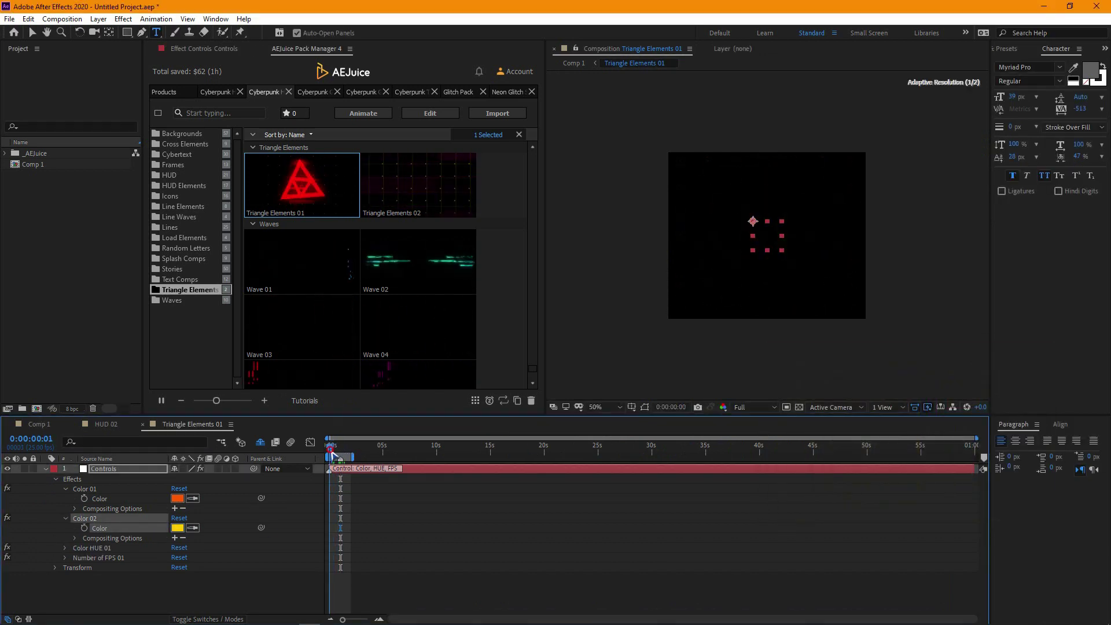
- Set Color 01 to red
click(177, 498)
mouse_move(930, 496)
mouse_down()
mouse_move(940, 393)
mouse_move(932, 509)
mouse_up()
click(1026, 371)
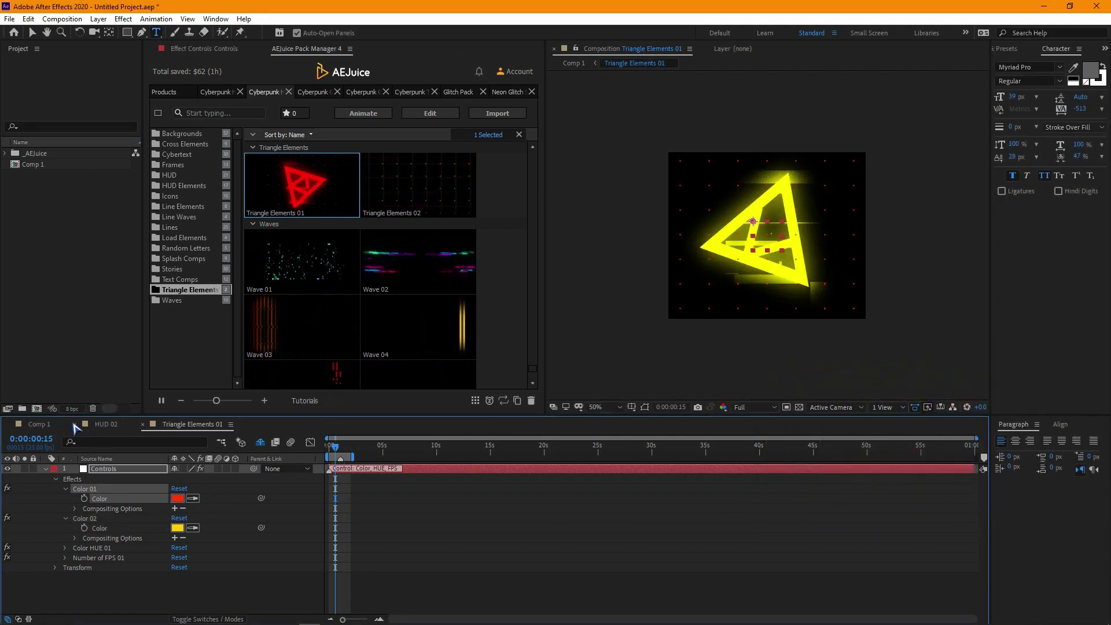
- Preview the recoloured triangle in Comp 1 from the start, then show the Cyberpunk logo animation presets
click(38, 424)
click(379, 447)
drag(379, 446, 354, 447)
key(space)
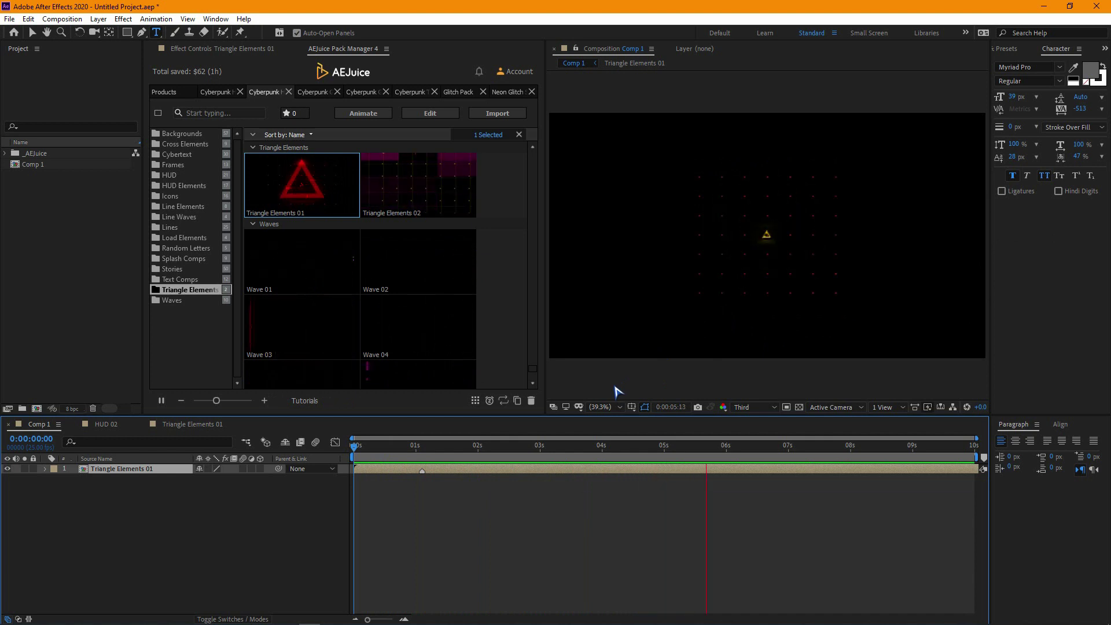
click(384, 242)
scroll(385, 242, down, 1)
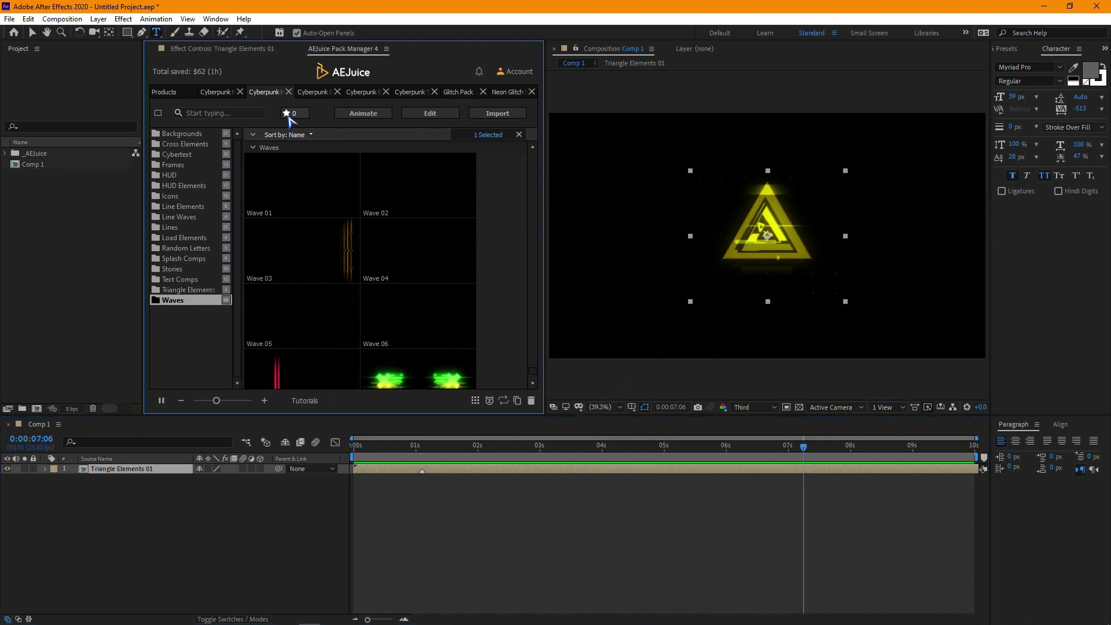
click(313, 95)
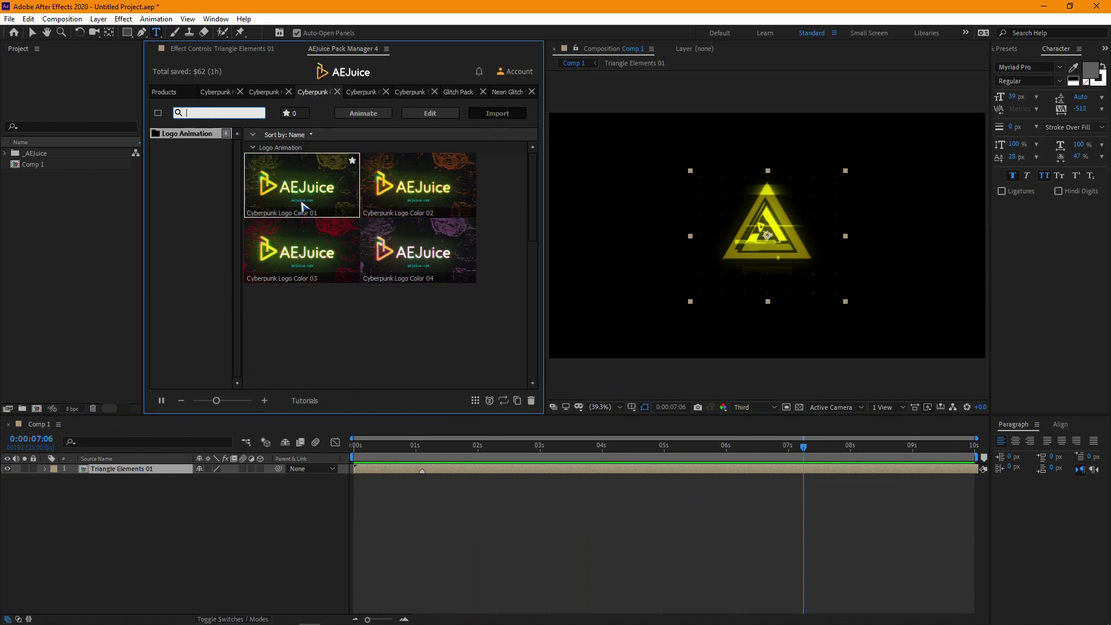
- At frame 0, replace the Triangle Elements 01 layer with the Cyberpunk Logo Color 01 preset
drag(366, 455, 215, 458)
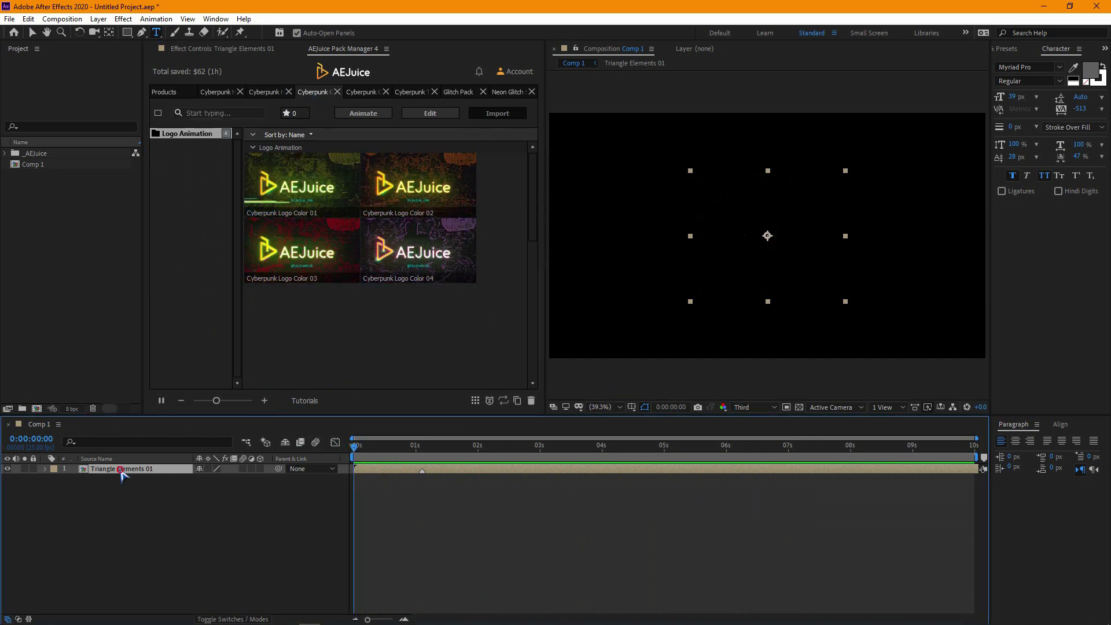
key(Delete)
double_click(302, 193)
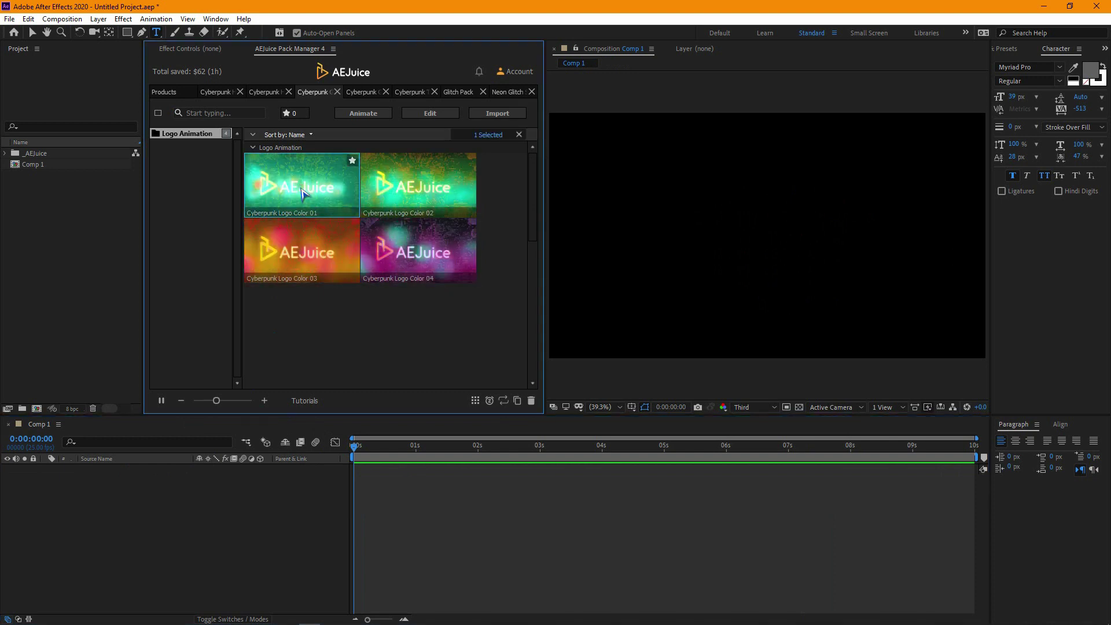
- Open the Cyberpunk Logo Color 01 composition and select its Text 01 and Logo Placeholder layers
drag(356, 450, 695, 454)
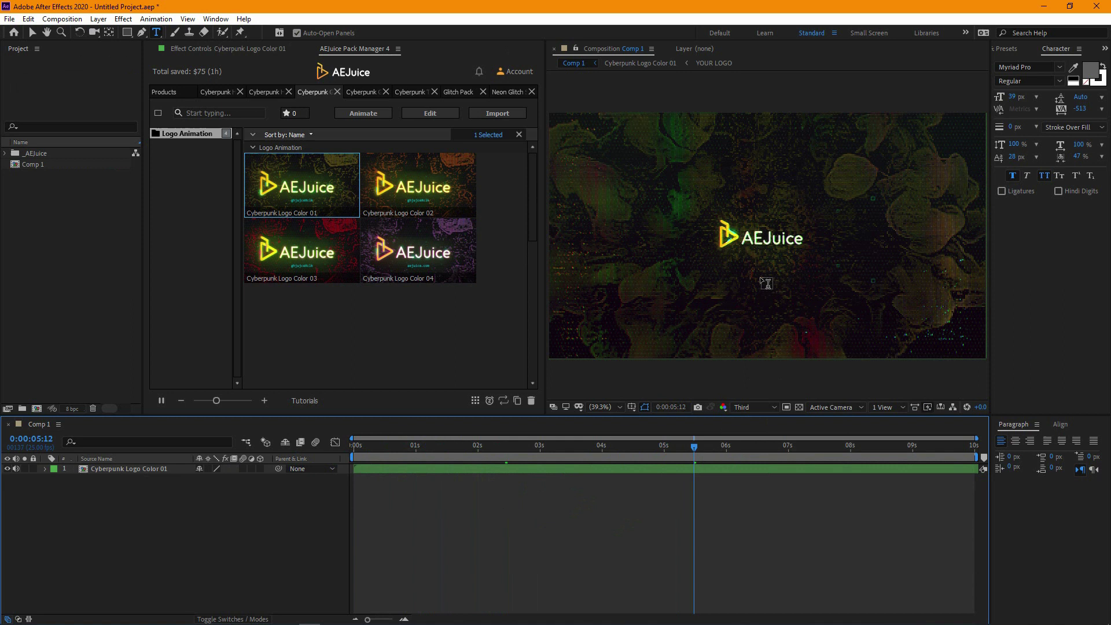
double_click(119, 468)
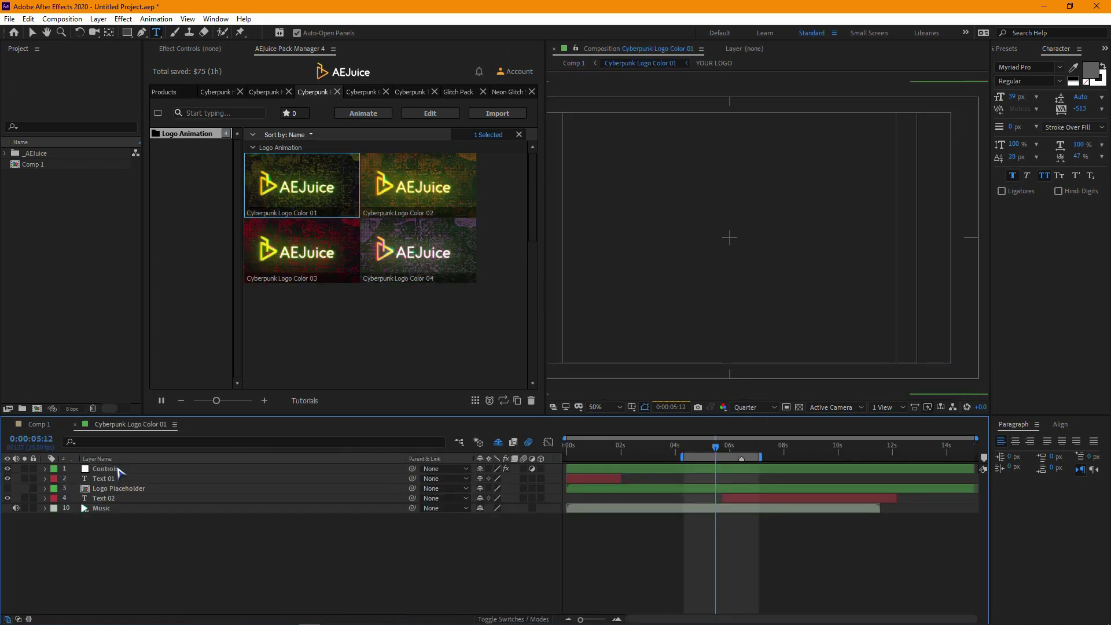
click(111, 481)
click(122, 491)
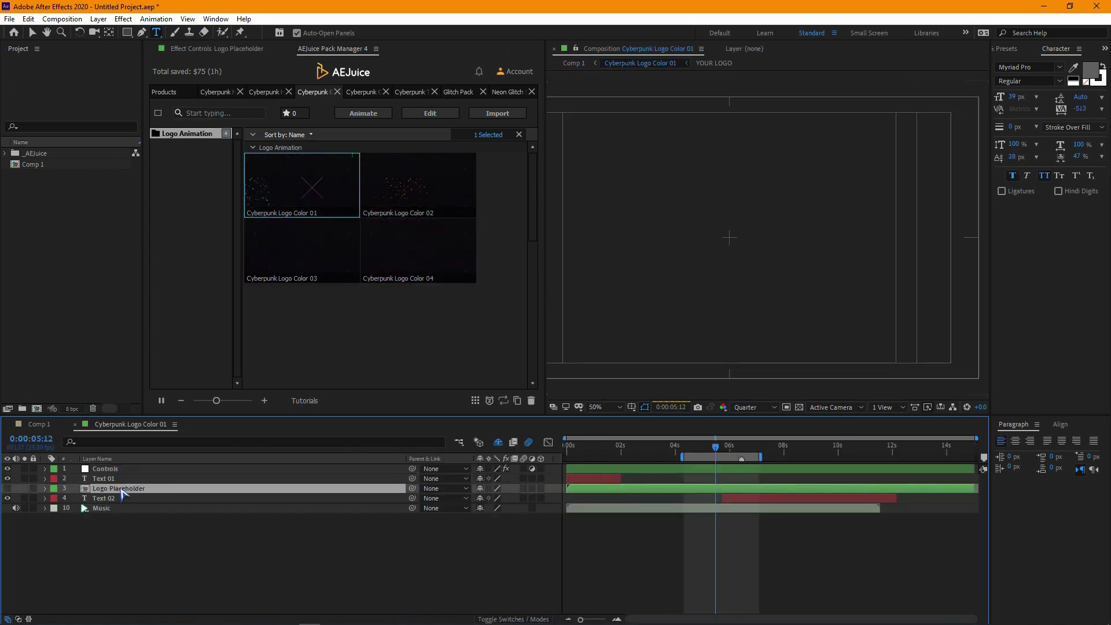
- Inside the YOUR LOGO placeholder comp, turn off the transparency grid and add png patern.png
double_click(123, 491)
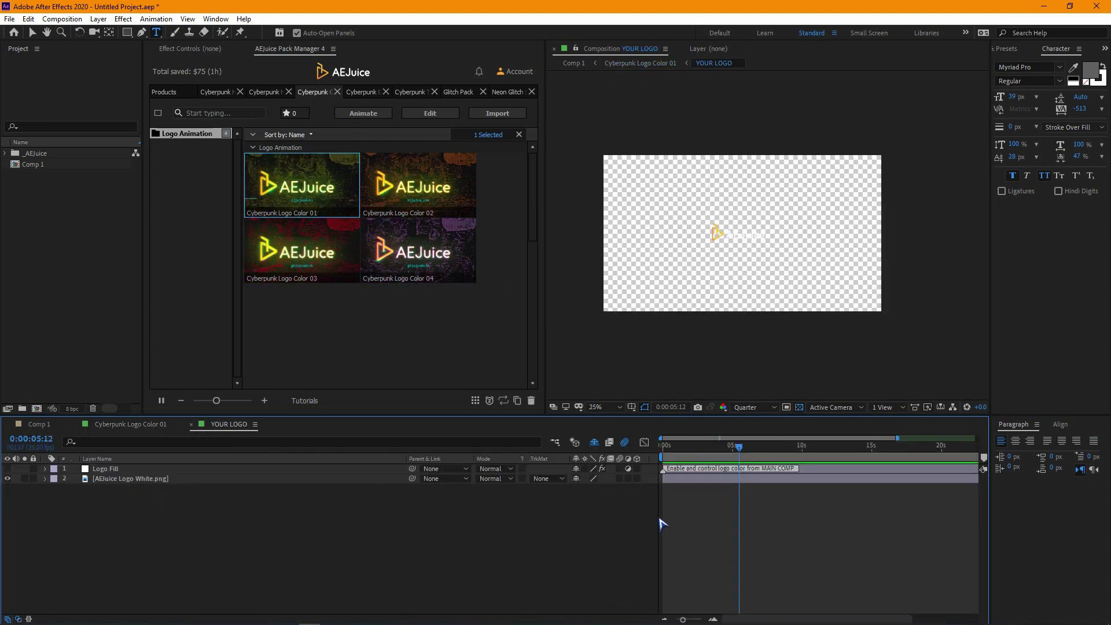
click(104, 479)
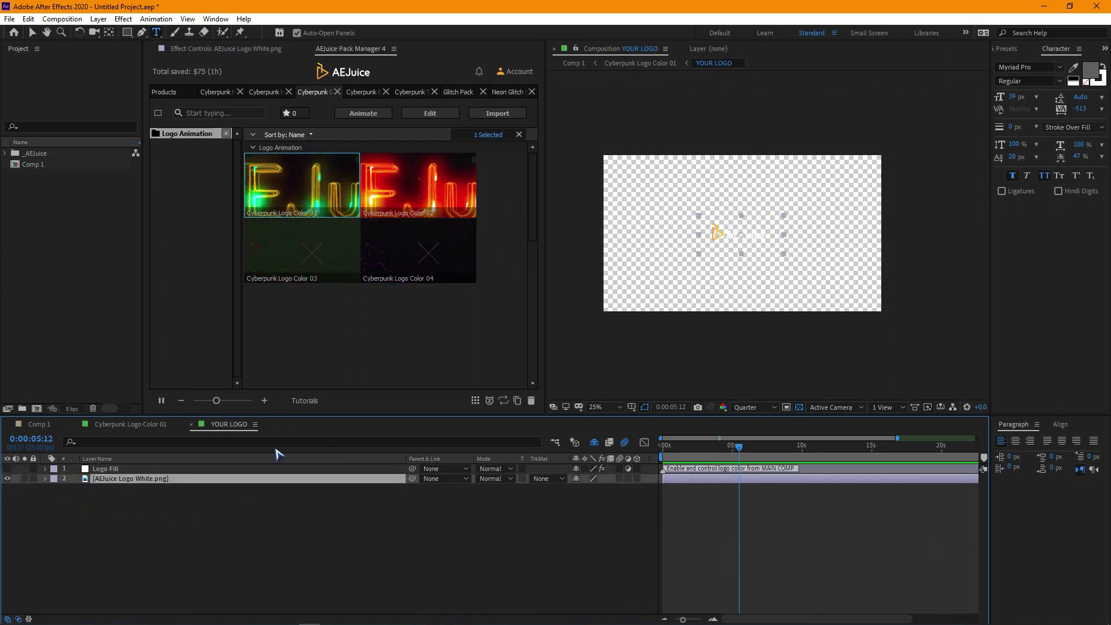
click(799, 407)
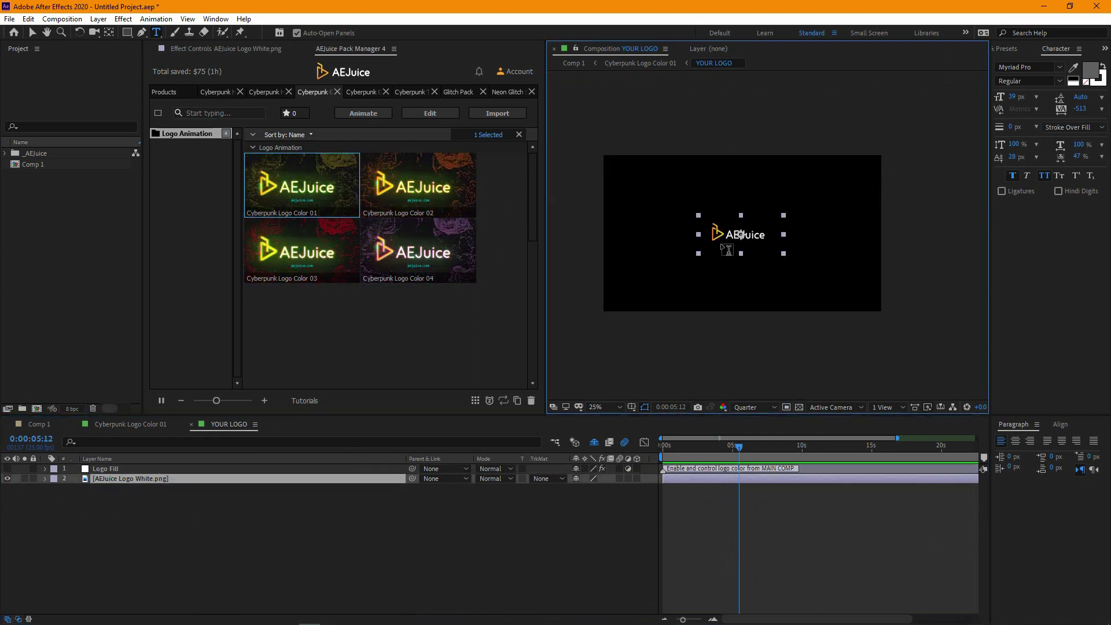
drag(44, 175, 119, 475)
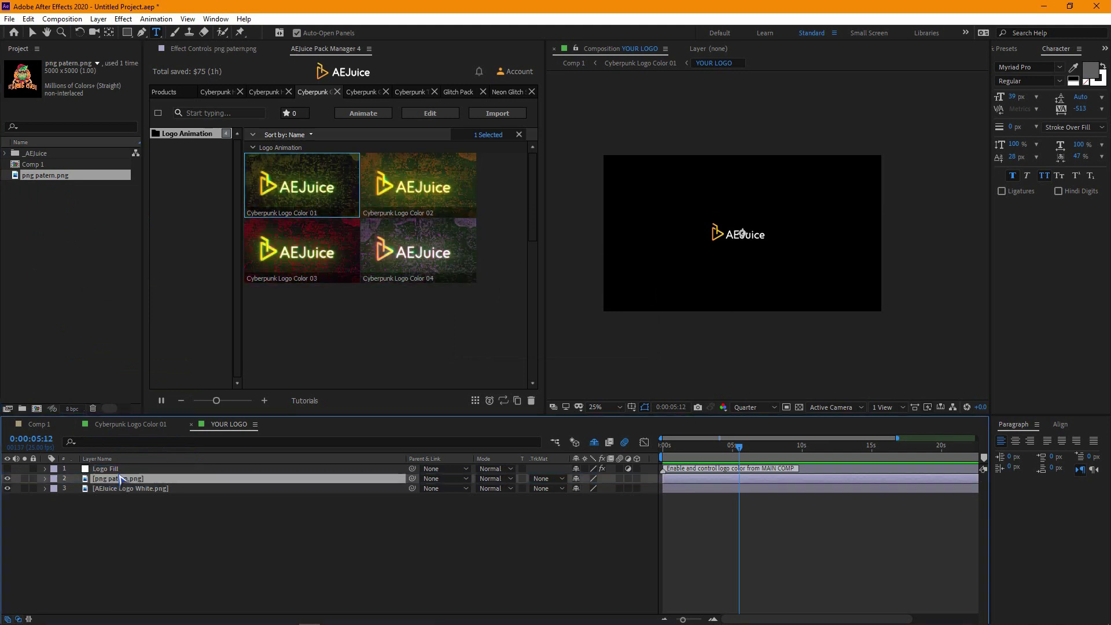
- Scale the png patern.png layer to 8.5% and return to Comp 1
key(s)
click(601, 488)
text(8.5)
key(Return)
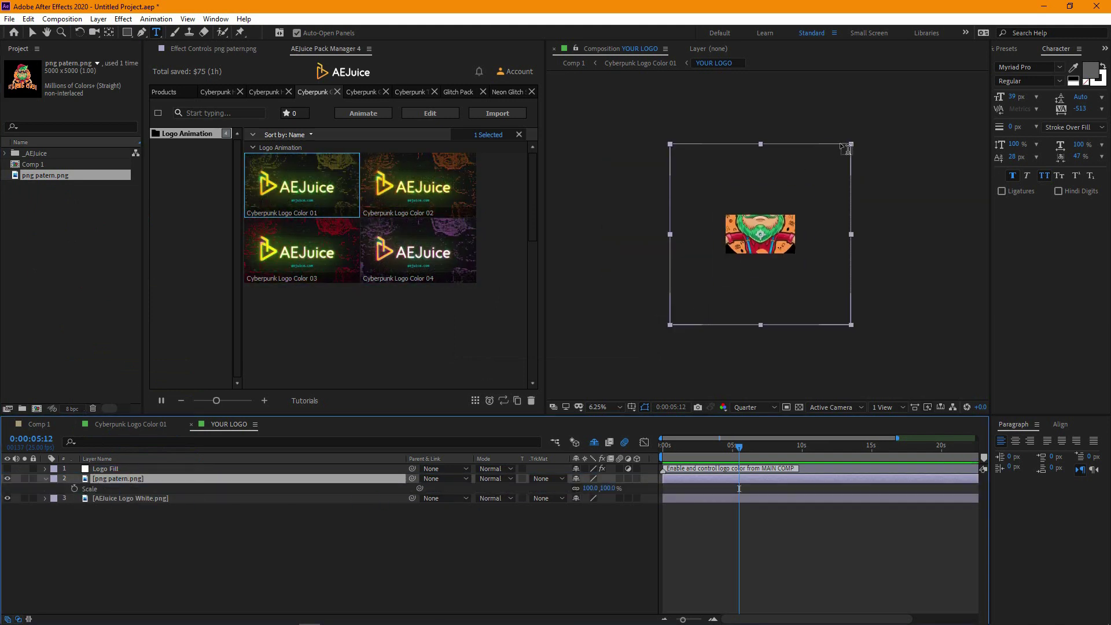
key(v)
scroll(773, 241, up, 1)
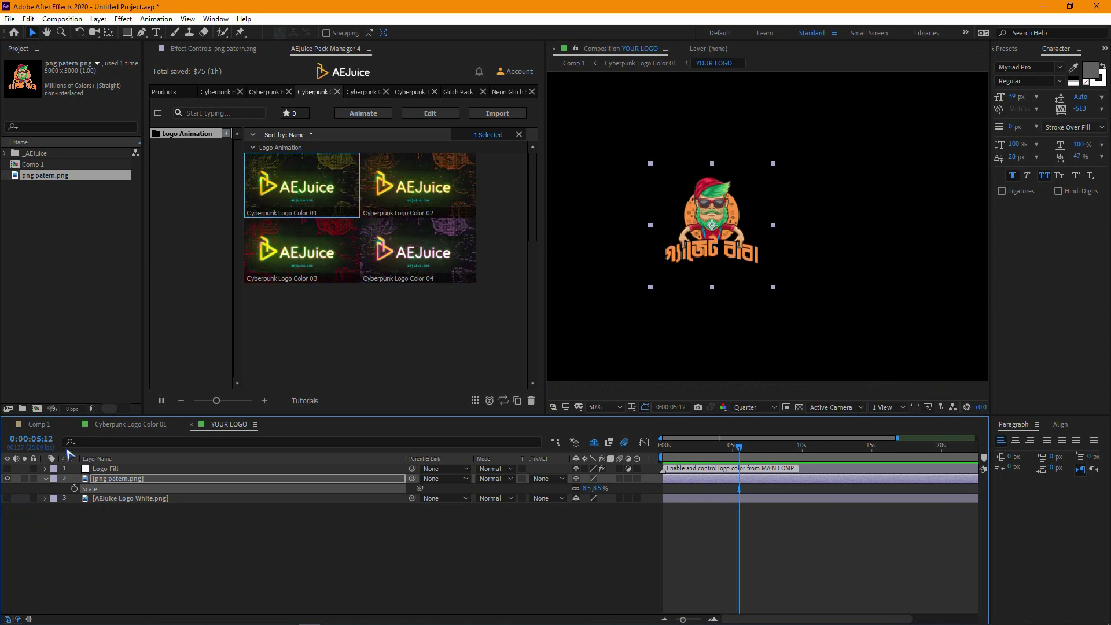
click(39, 425)
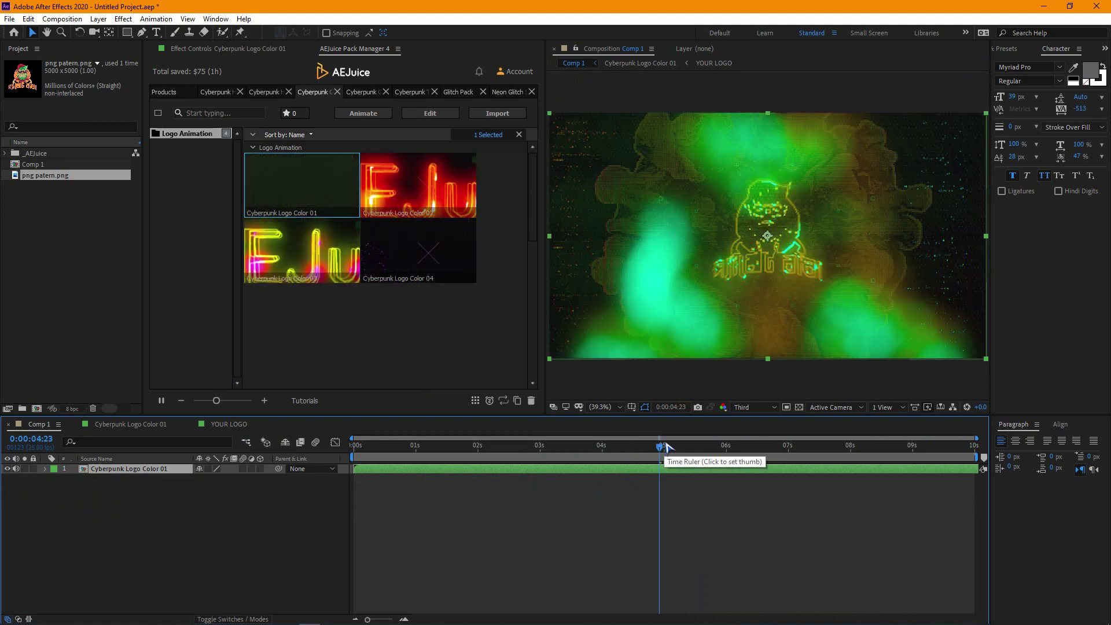
click(373, 449)
key(space)
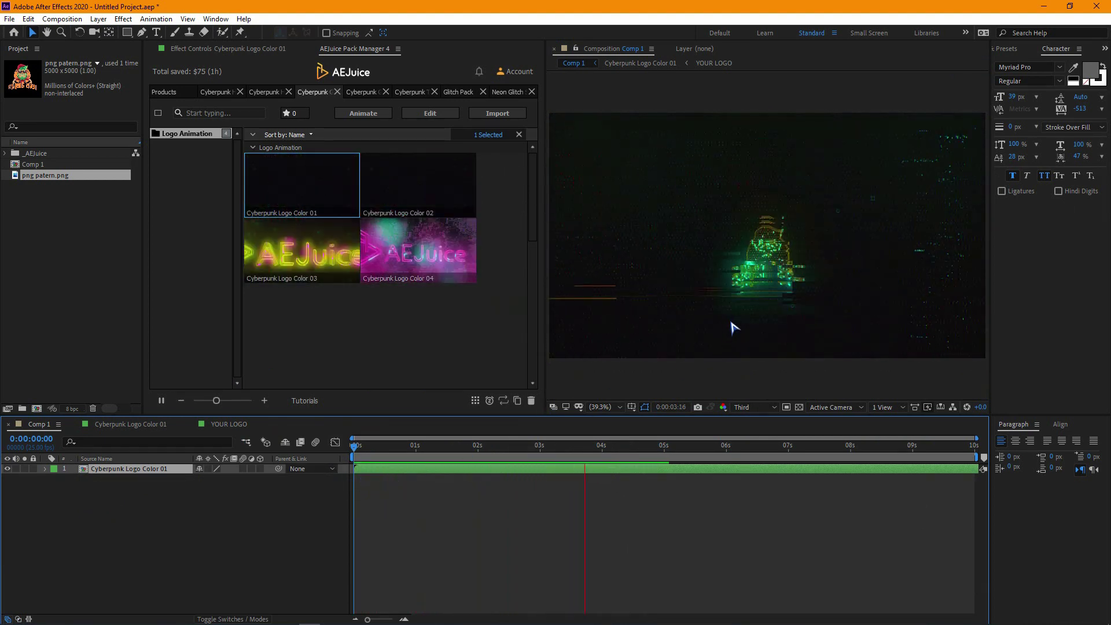
key(space)
drag(529, 448, 568, 457)
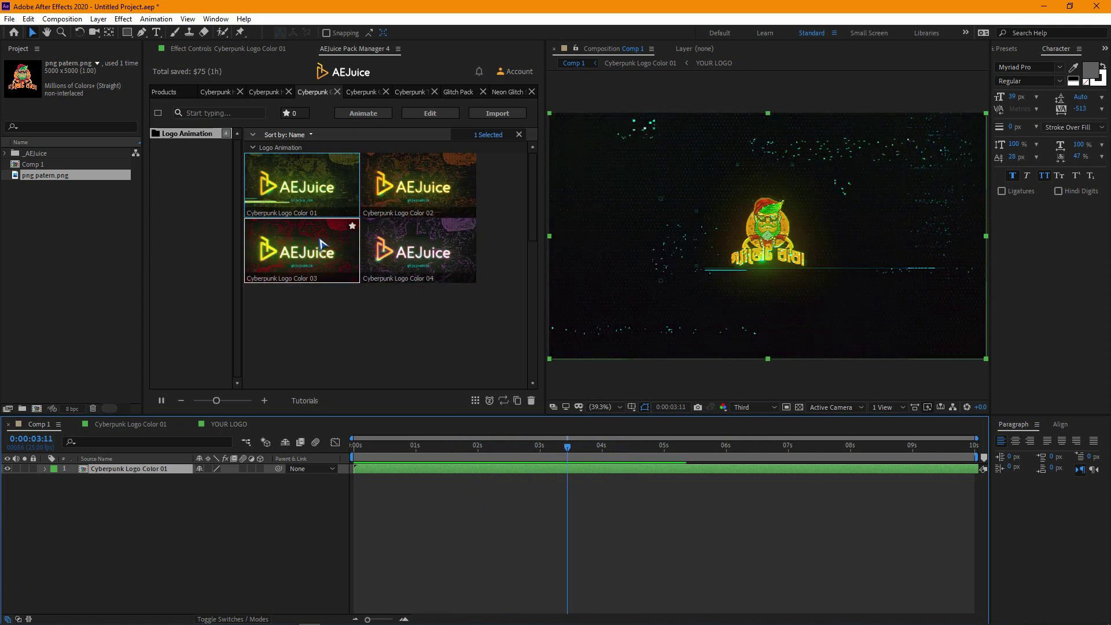
- Switch AEJuice Pack Manager from Animated Textures to the Cyberpunk Transitions presets (Transition 01–06)
click(362, 93)
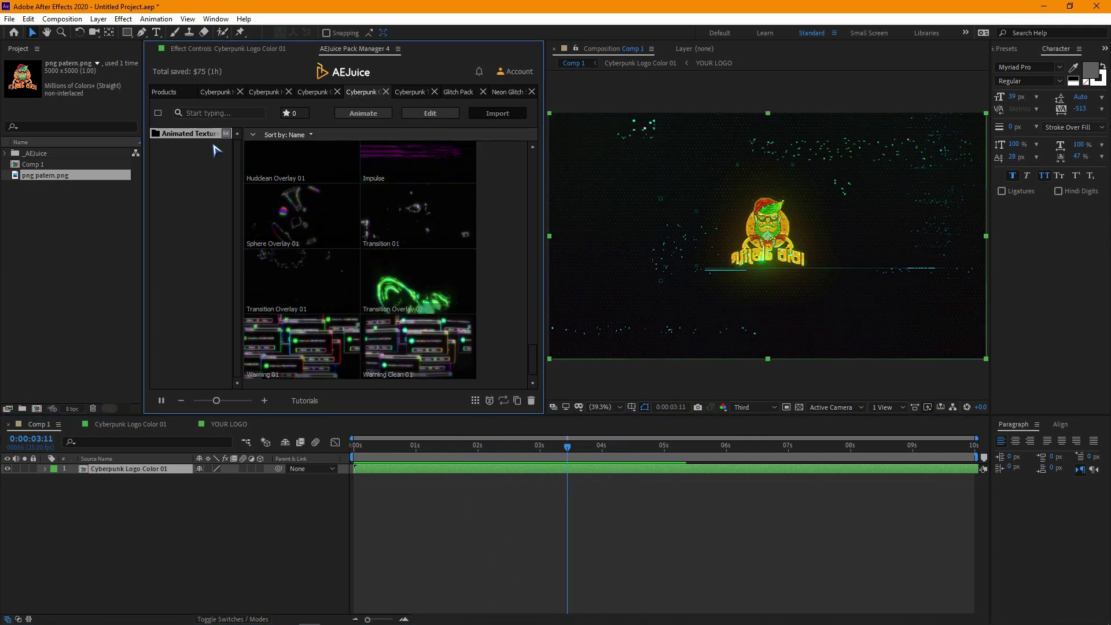
scroll(373, 242, up, 15)
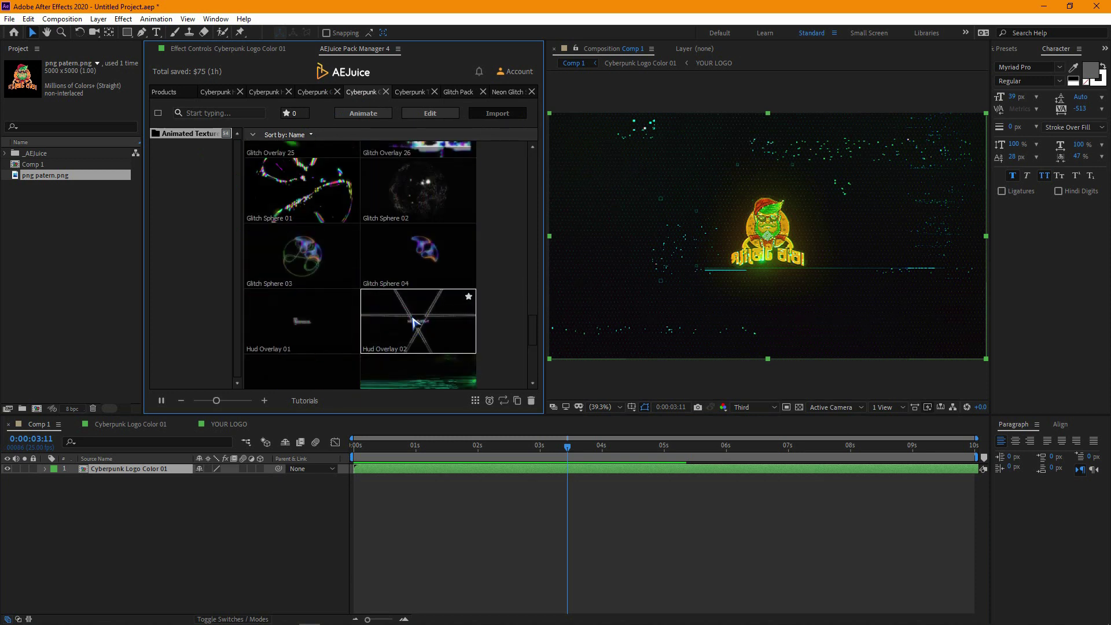
click(409, 93)
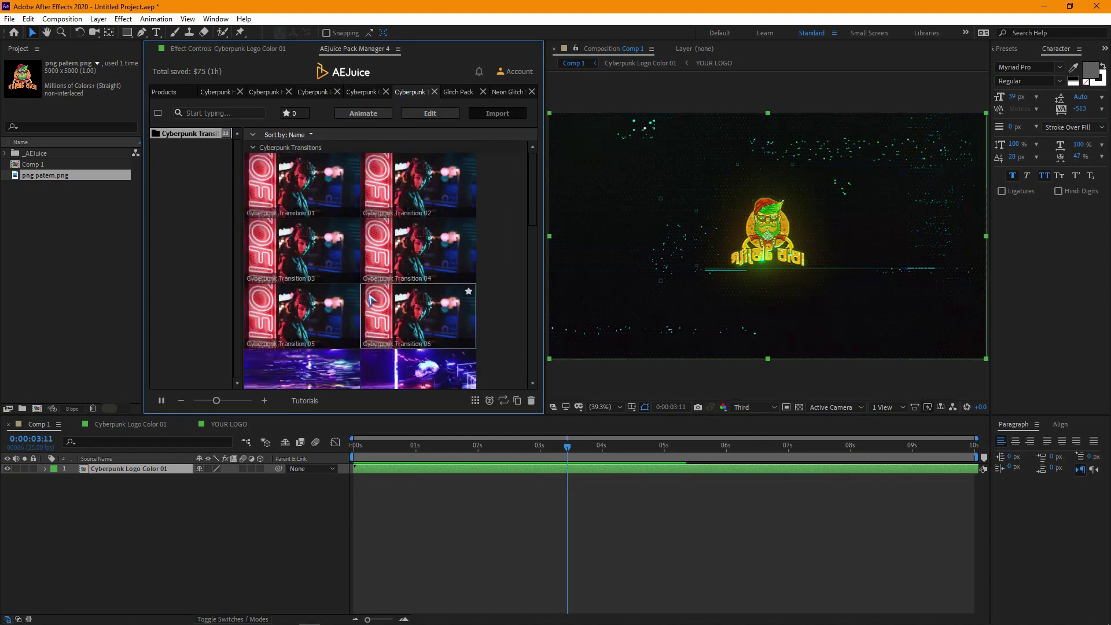
- Add the mountain and surfers clips to Comp 1, surfers on top starting at 0:00:05:00
drag(2, 235, 37, 255)
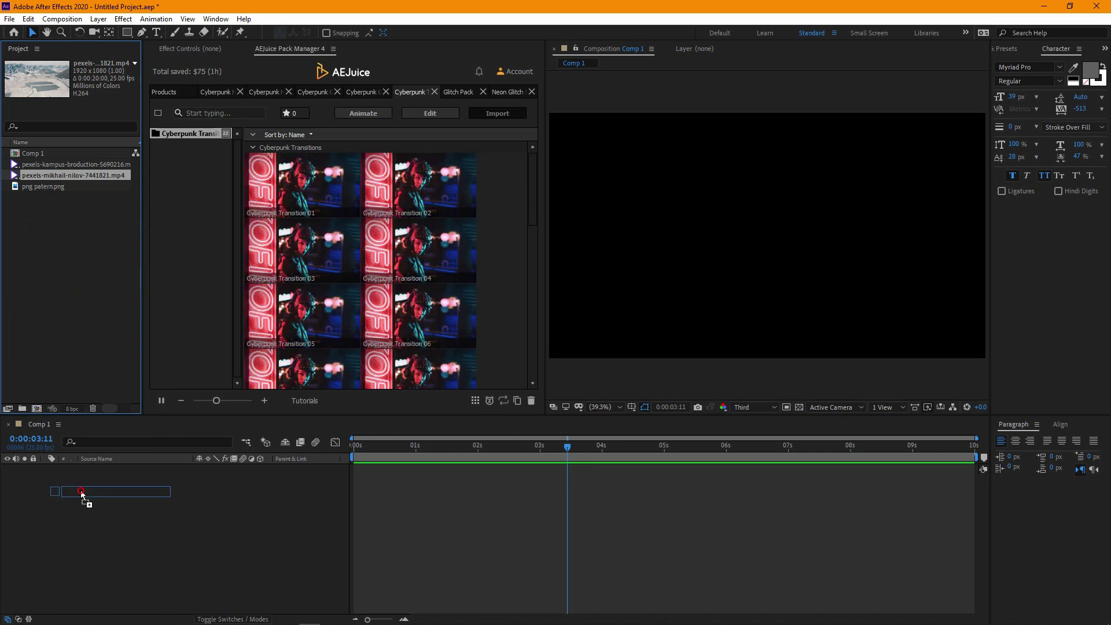
drag(81, 492, 81, 483)
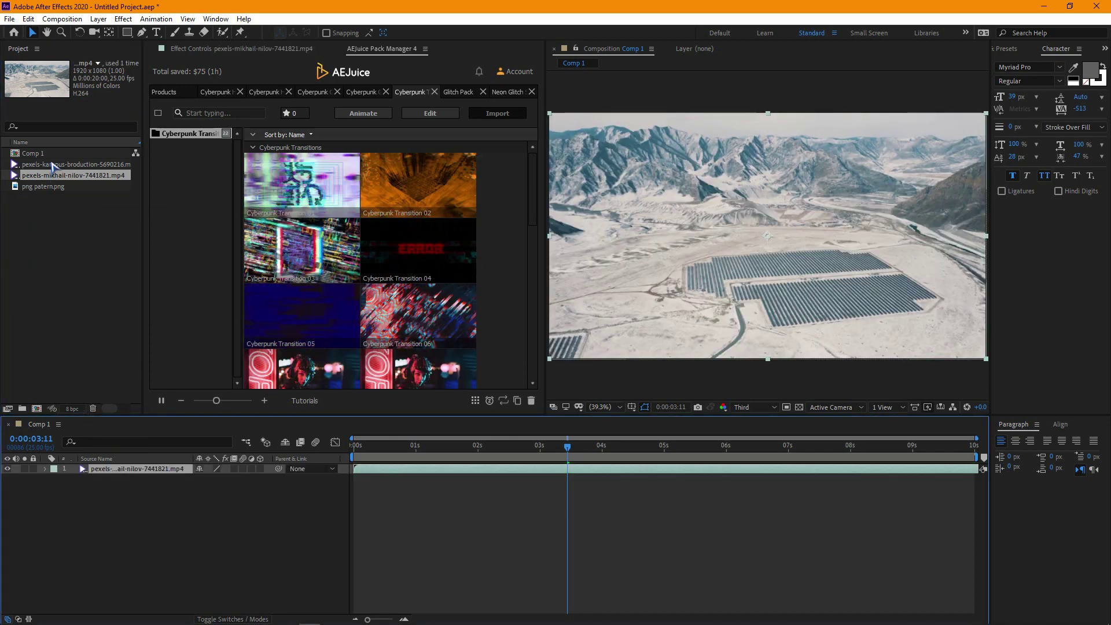
drag(75, 164, 349, 481)
drag(562, 475, 665, 449)
key(i)
click(680, 473)
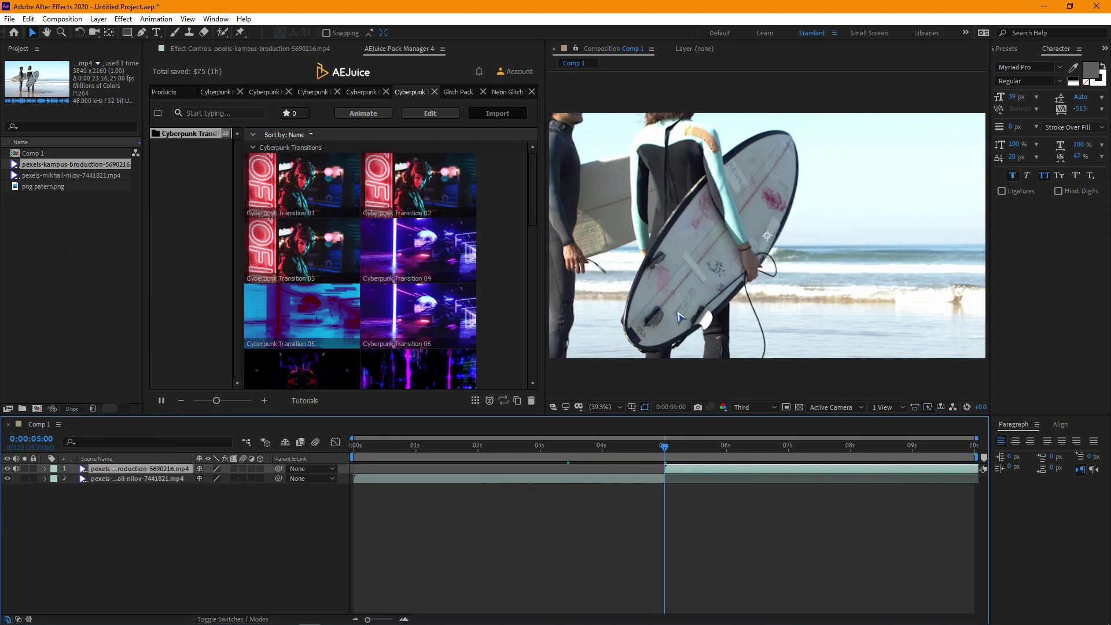
- Set the viewer magnification to Fit, preview the cut, and park the playhead at 5 seconds
key(comma)
key(comma)
key(comma)
drag(956, 129, 864, 184)
click(618, 447)
click(622, 478)
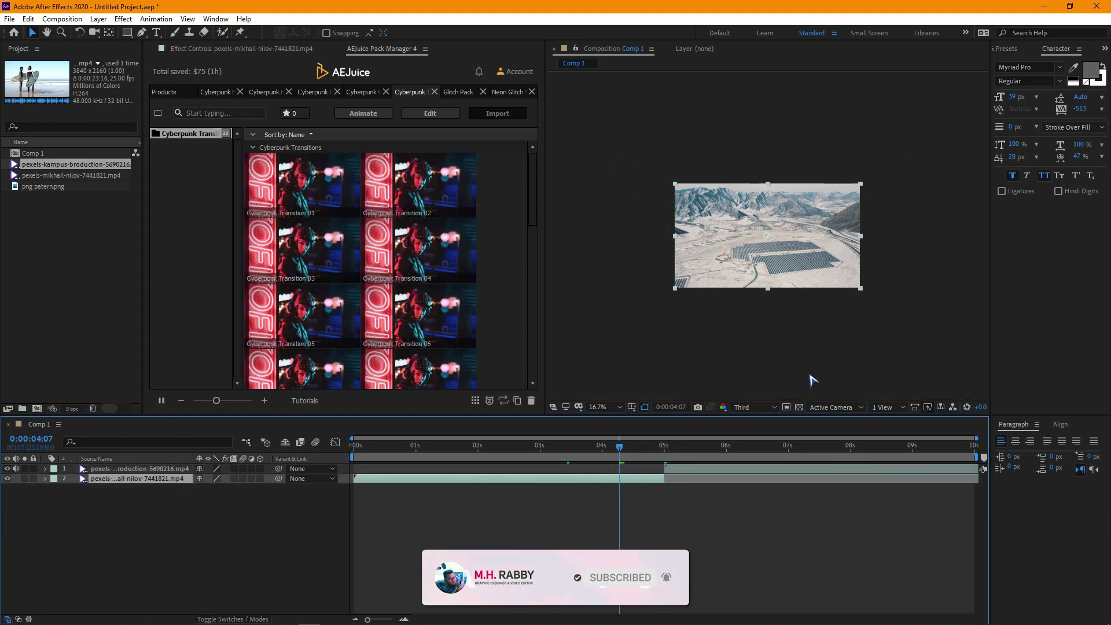
key(period)
key(period)
click(606, 406)
click(602, 418)
key(space)
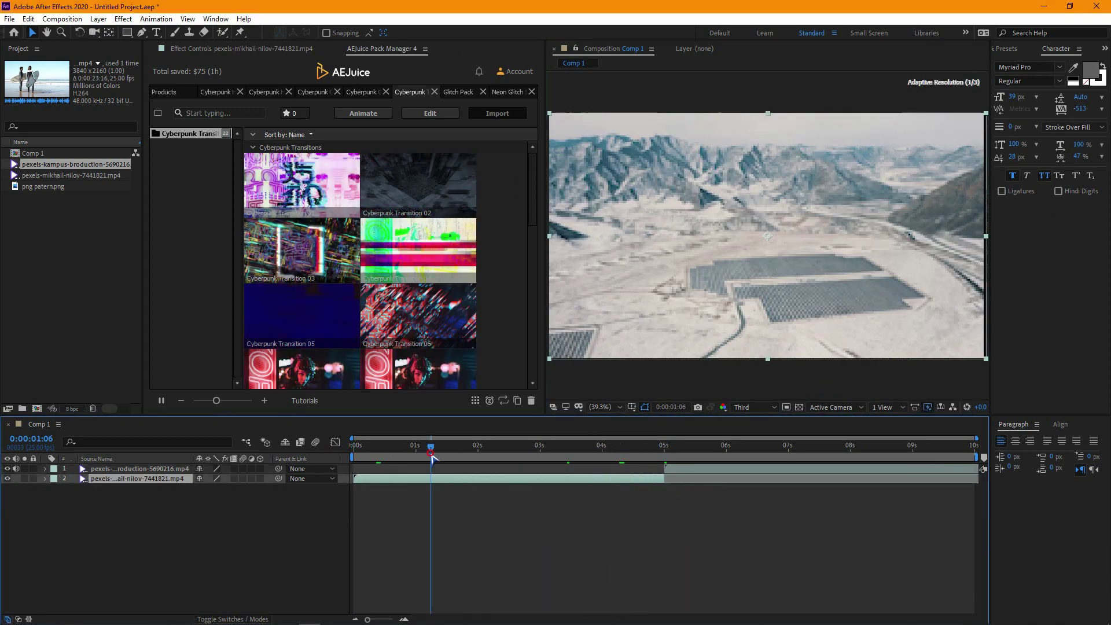
click(664, 446)
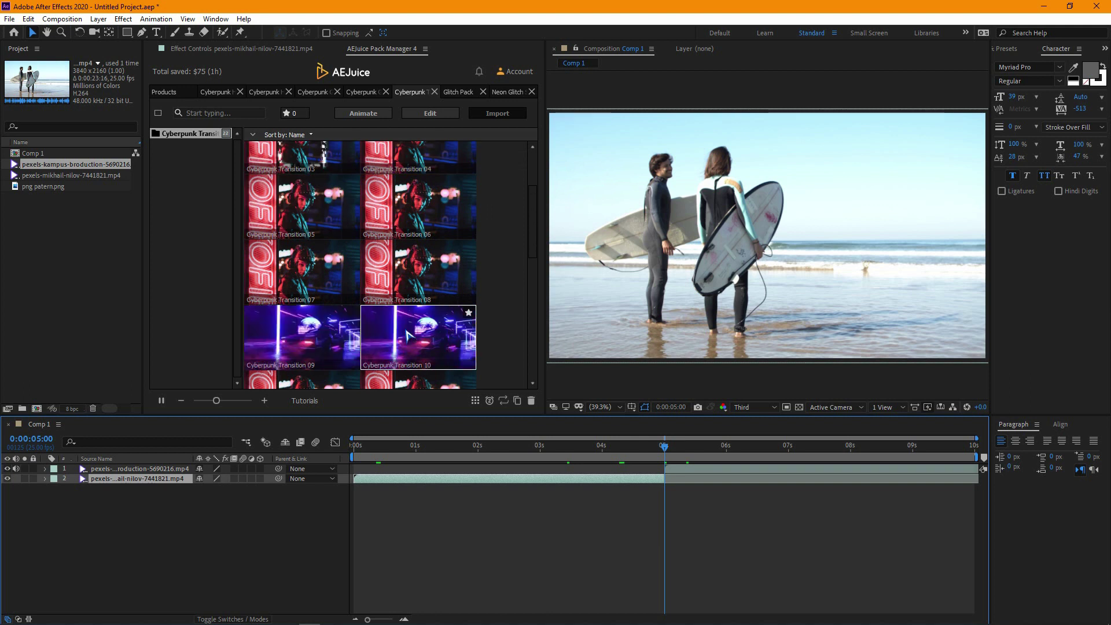
- Add Cyberpunk Transition 10 at the 5-second cut between the mountain and surfers clips
click(408, 335)
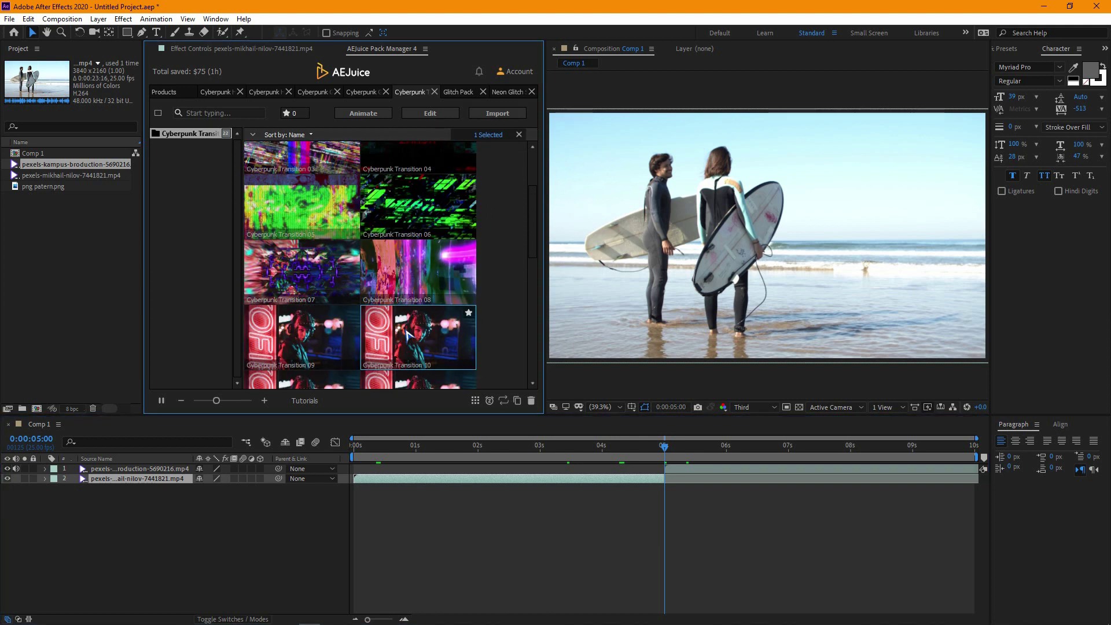
double_click(408, 336)
click(110, 490)
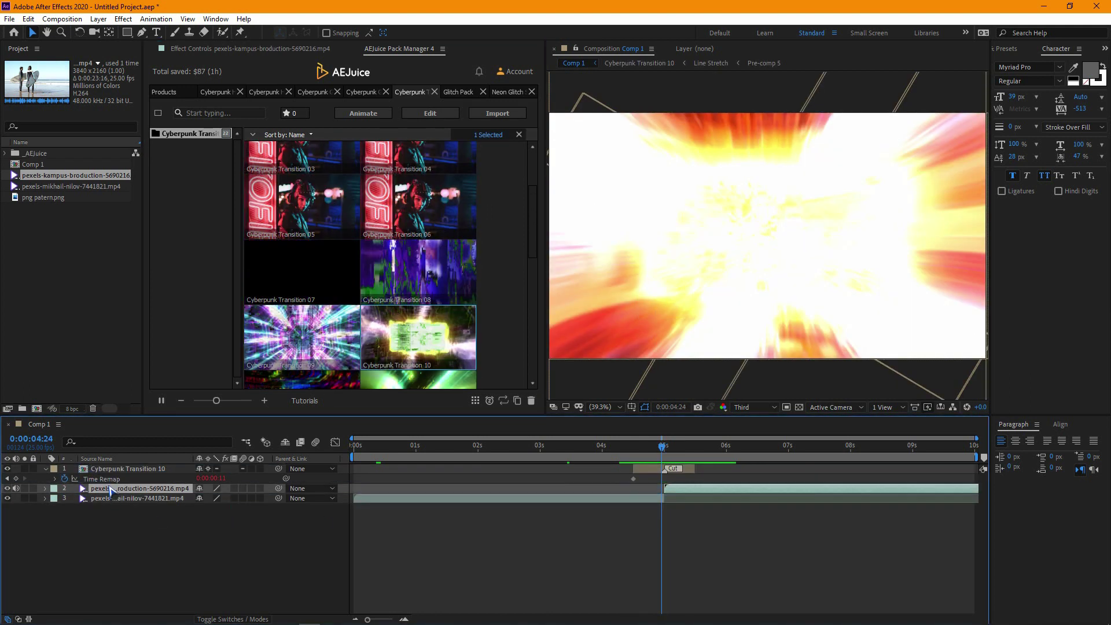
drag(630, 451, 578, 454)
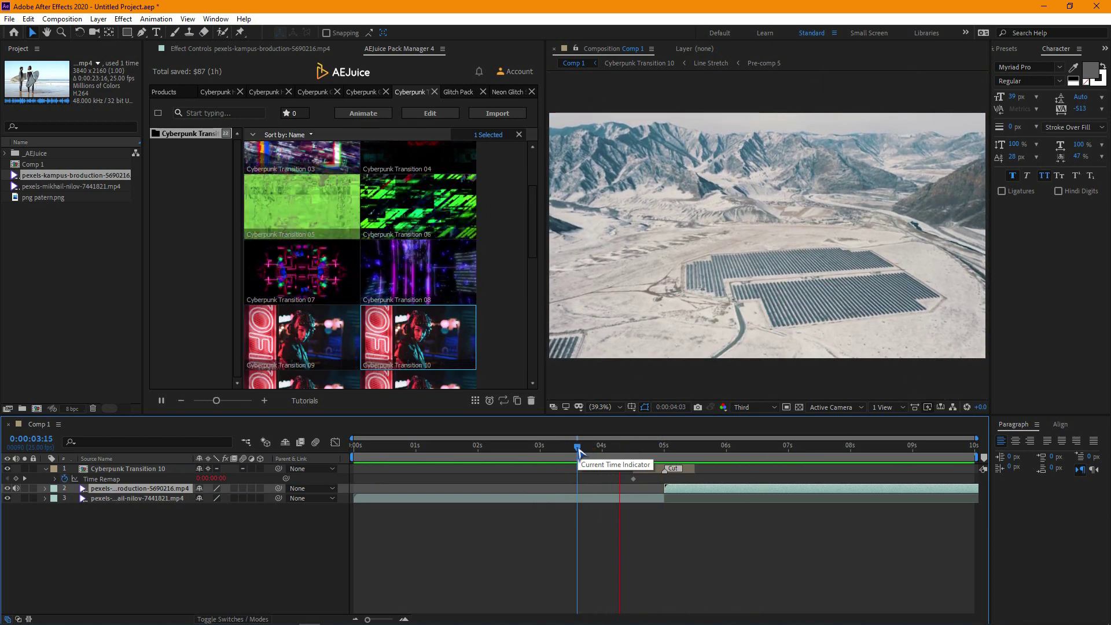
- Preview the transition twice, scrubbing back into the cut between plays
key(space)
key(space)
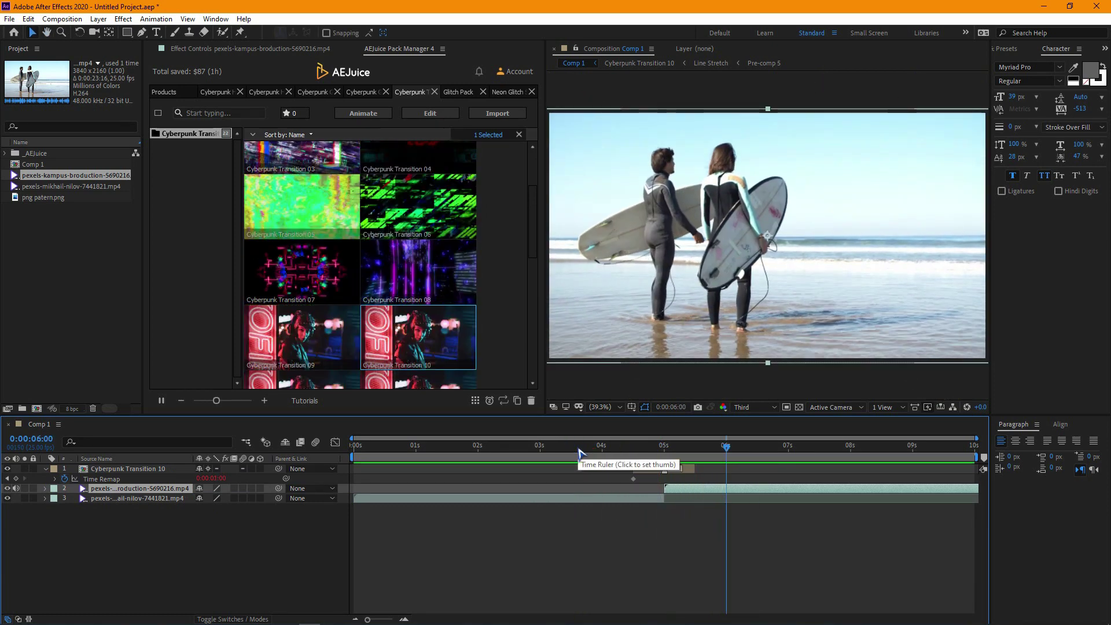
drag(653, 452, 686, 475)
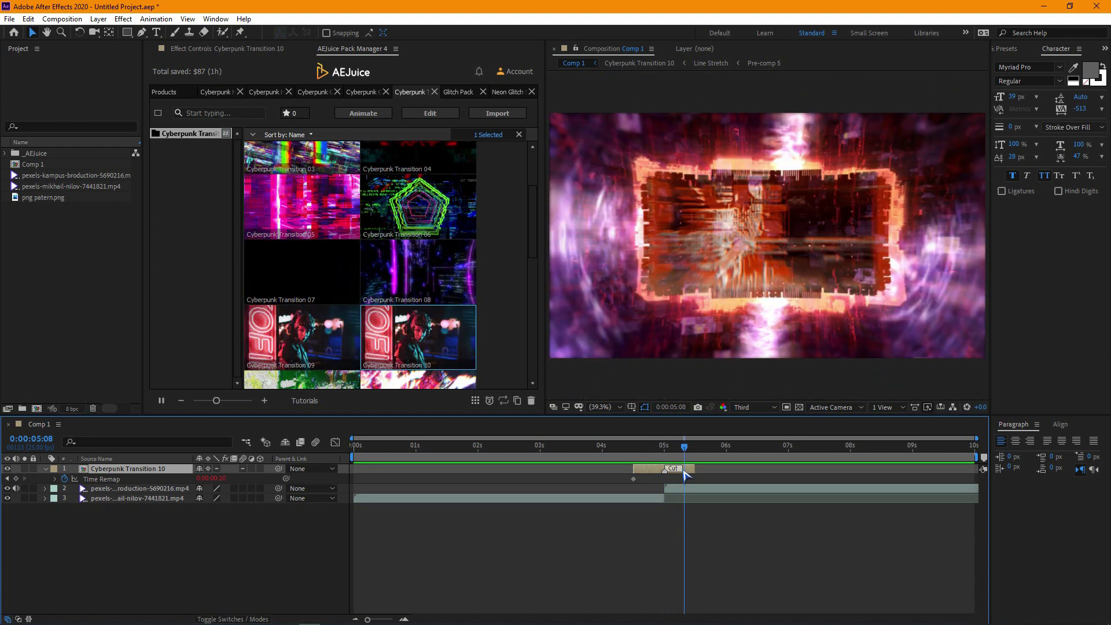
key(space)
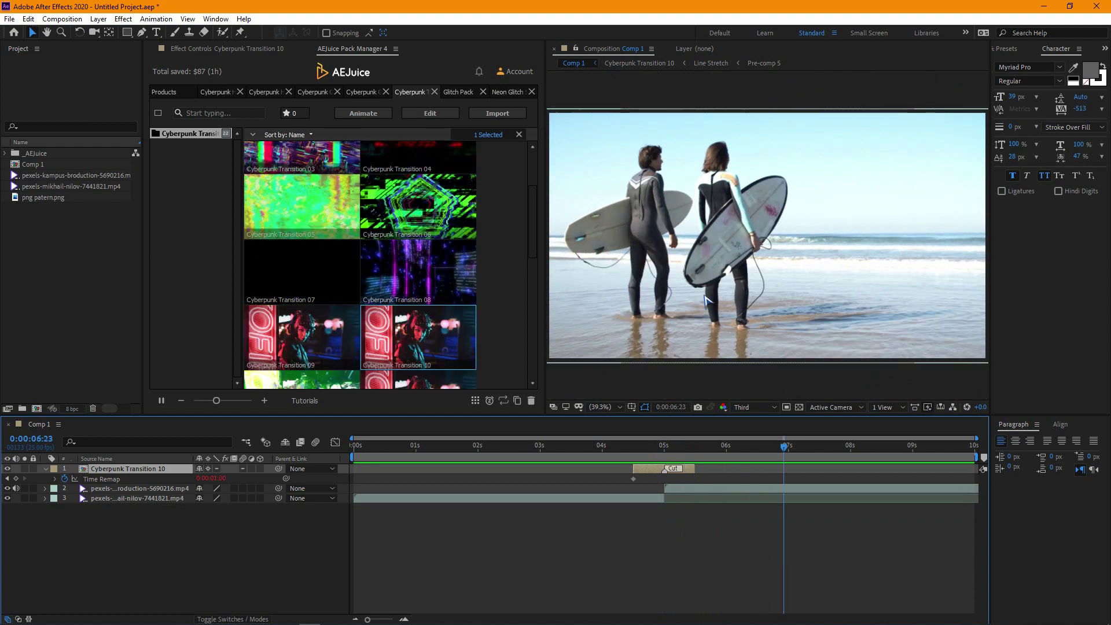
scroll(414, 338, down, 6)
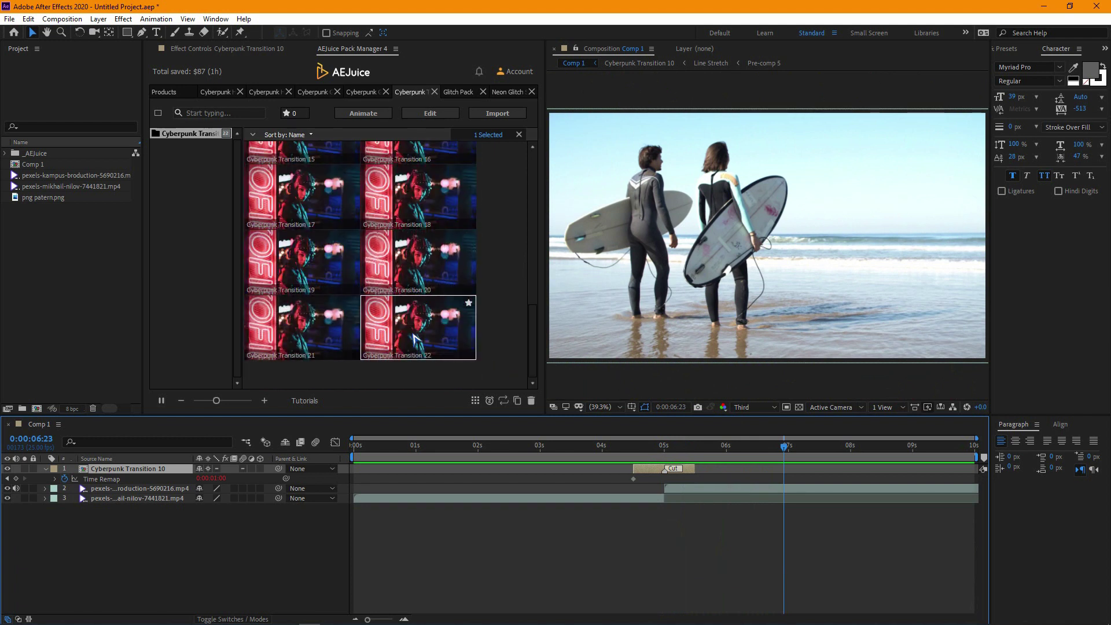
scroll(451, 315, up, 8)
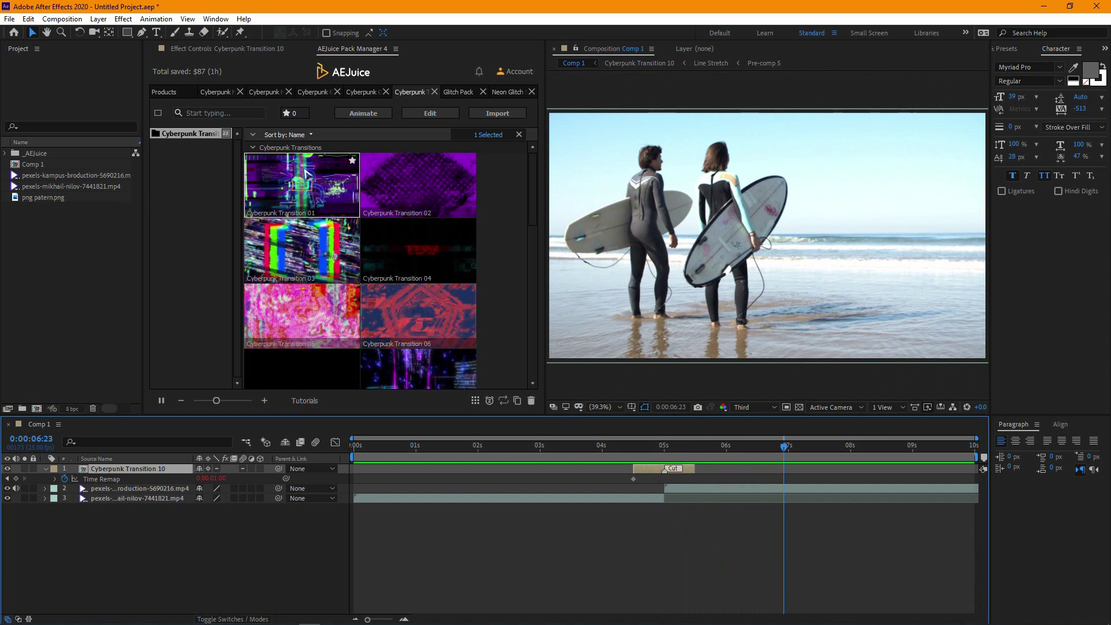
- Show the Glitch Pack's Glitch Logo presets and delete every layer from Comp 1
click(457, 94)
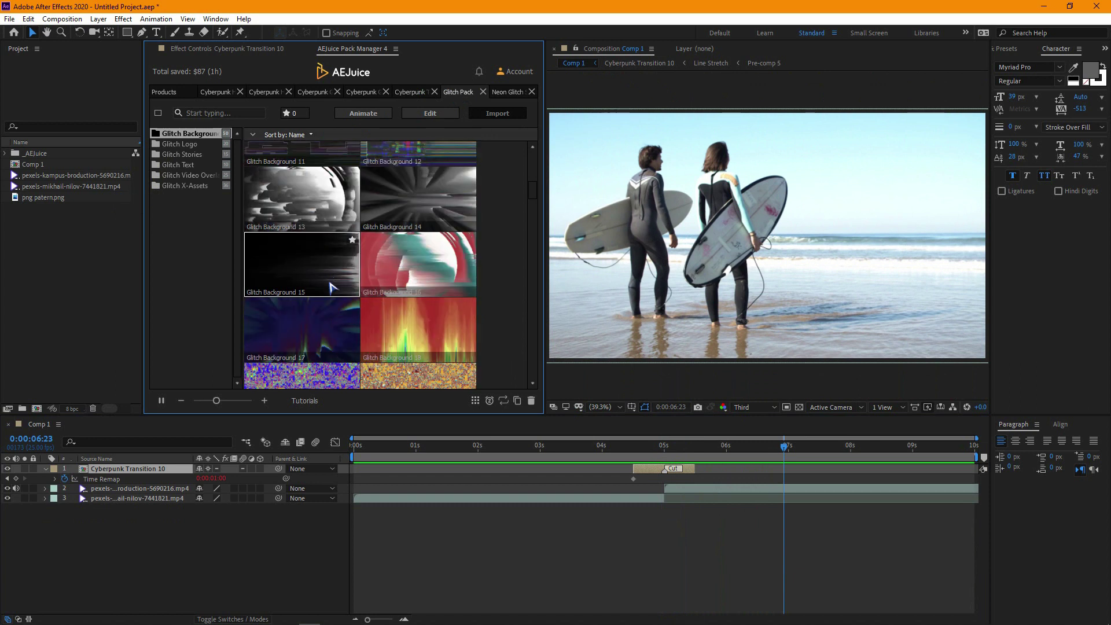
scroll(331, 204, down, 3)
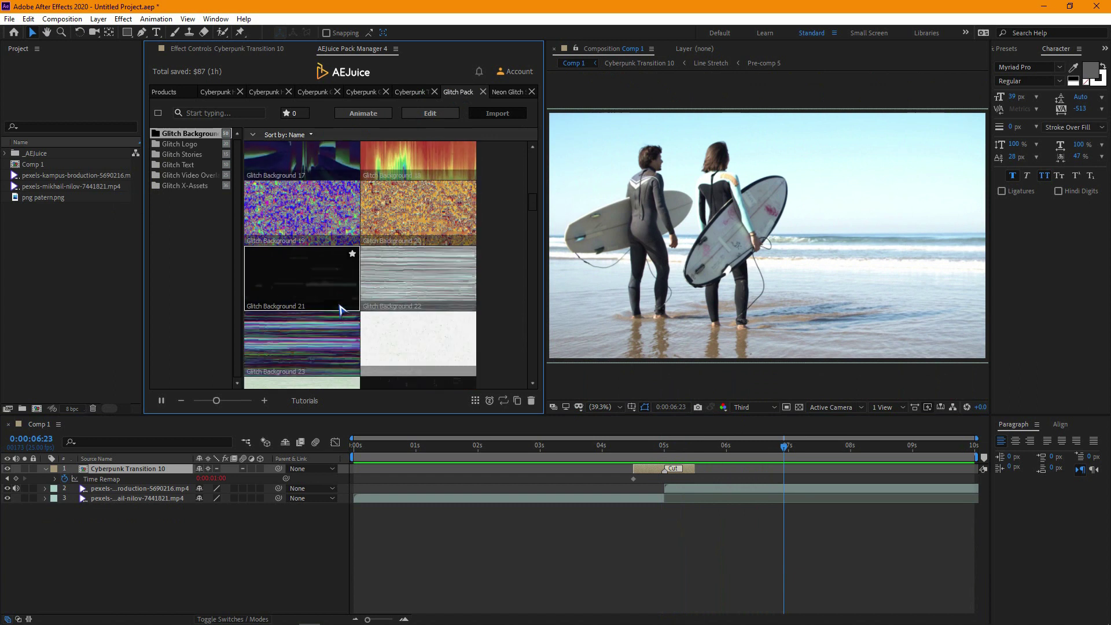
click(183, 144)
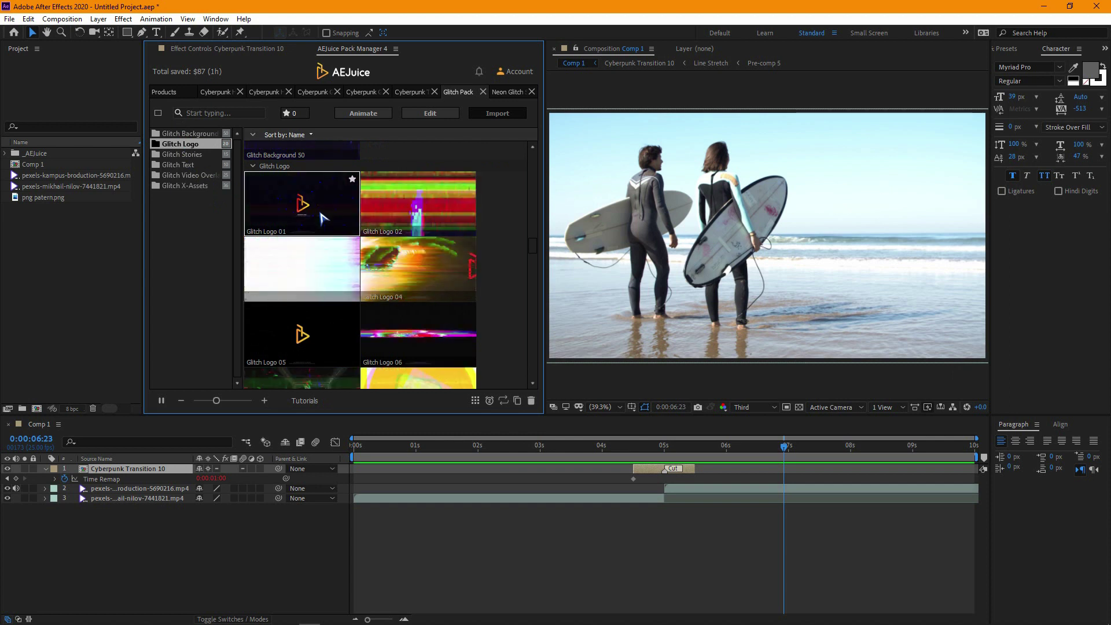
drag(118, 524, 119, 468)
key(Delete)
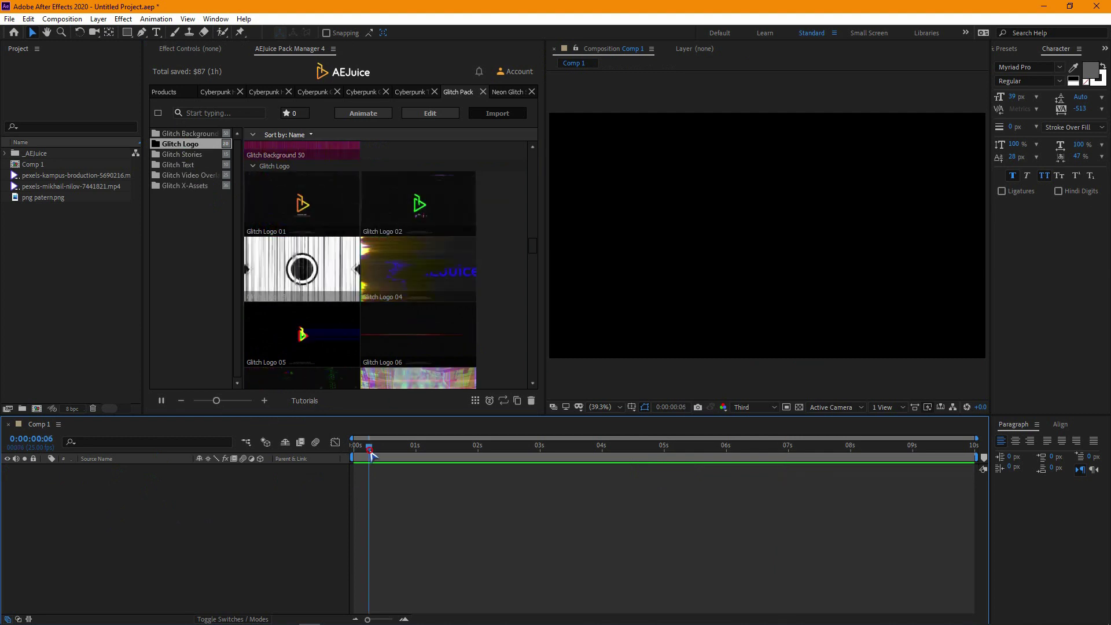
- Add Glitch Logo 01 to Comp 1 and preview its animation from the start
click(300, 211)
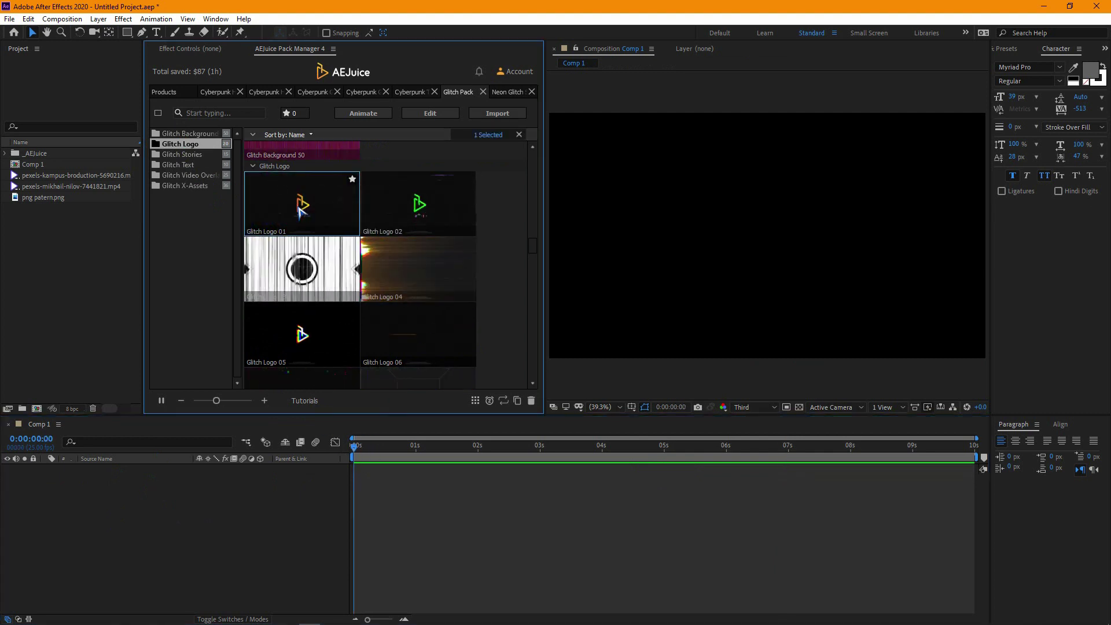
double_click(300, 212)
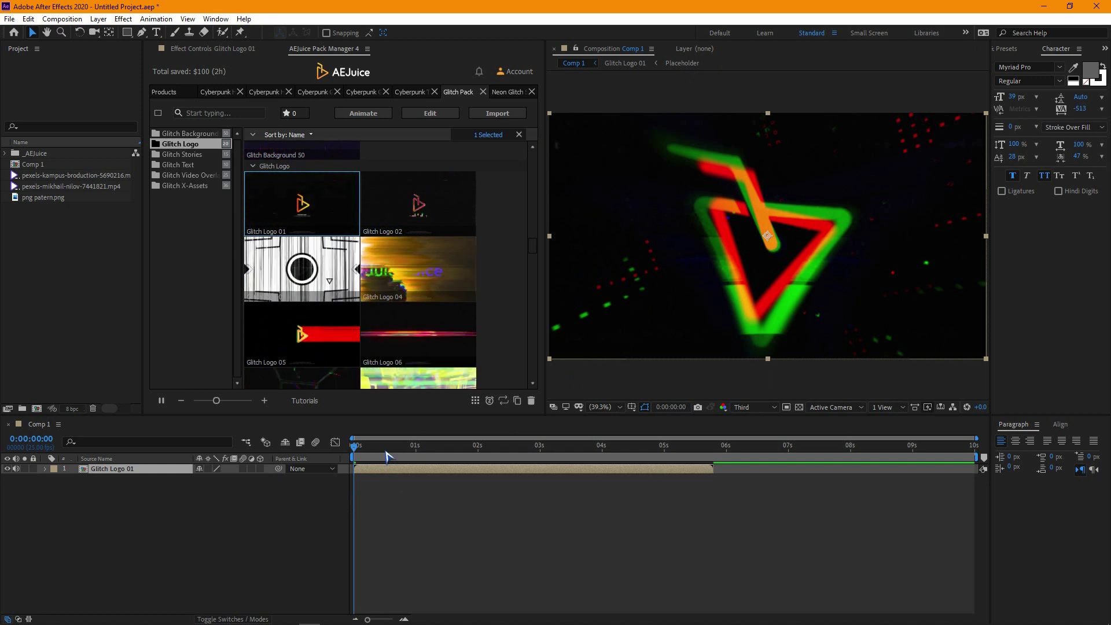
click(359, 457)
key(space)
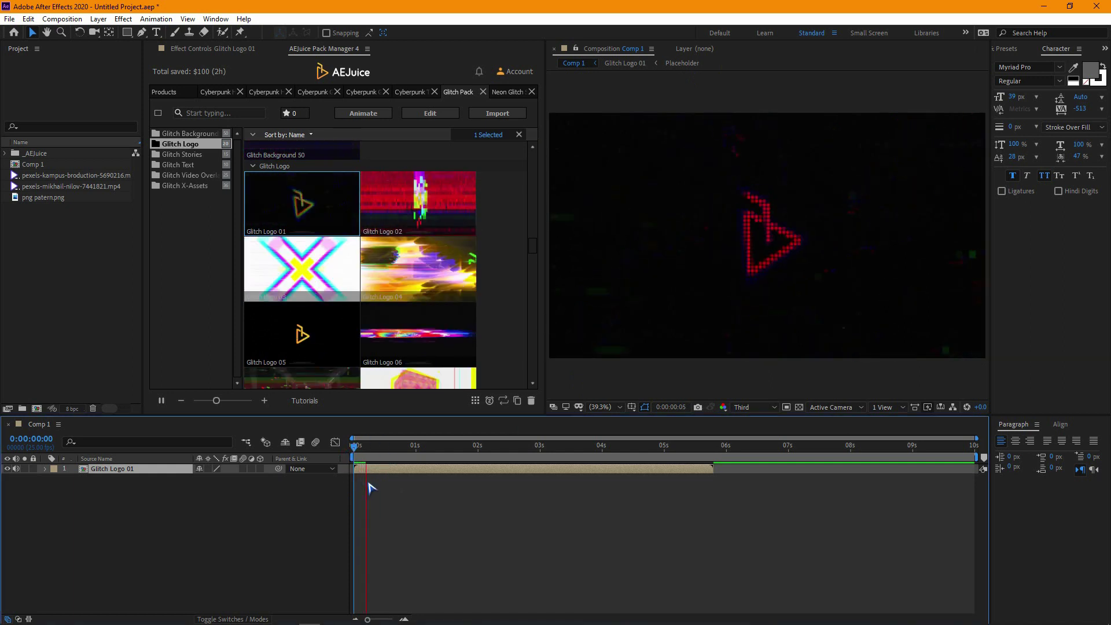
click(367, 507)
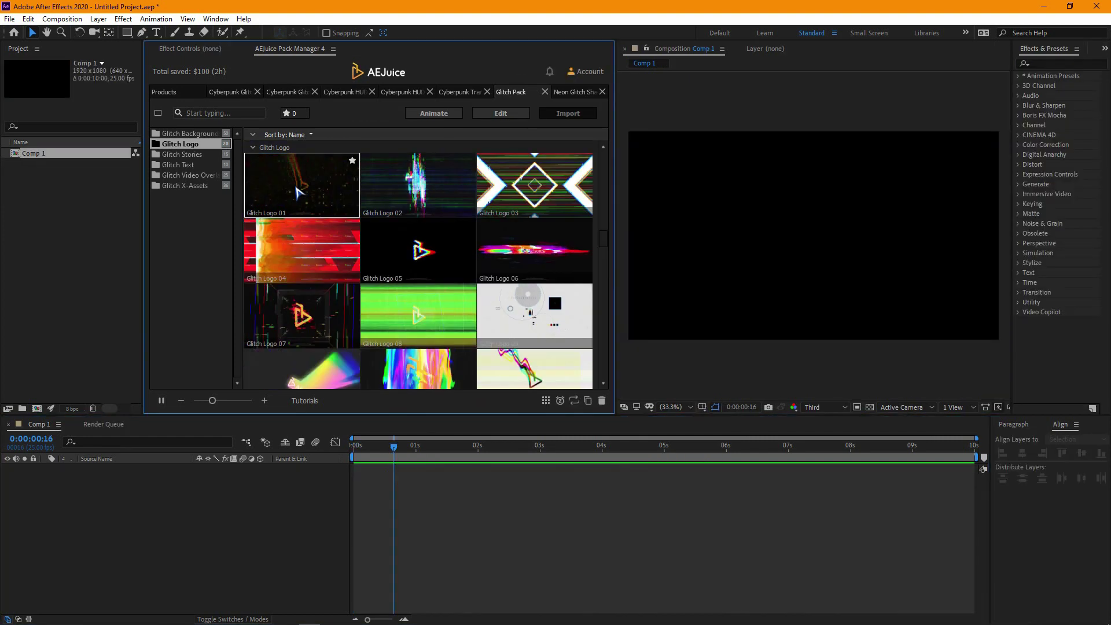
- Browse the Glitch Text presets, then switch to the Neon Glitch Shapes collection
scroll(507, 257, down, 3)
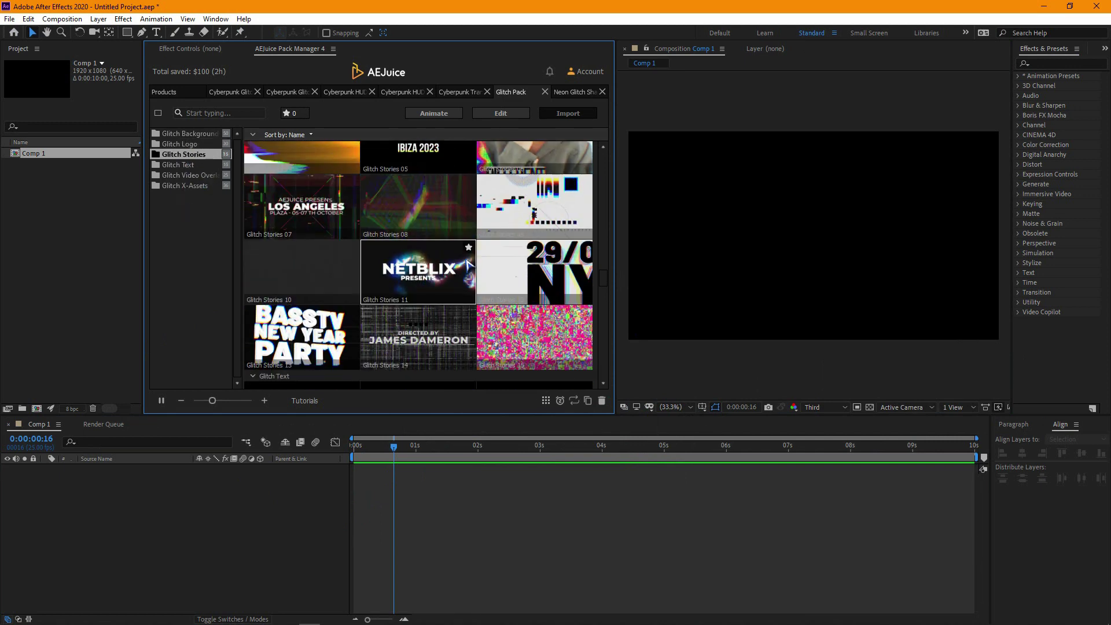
click(181, 165)
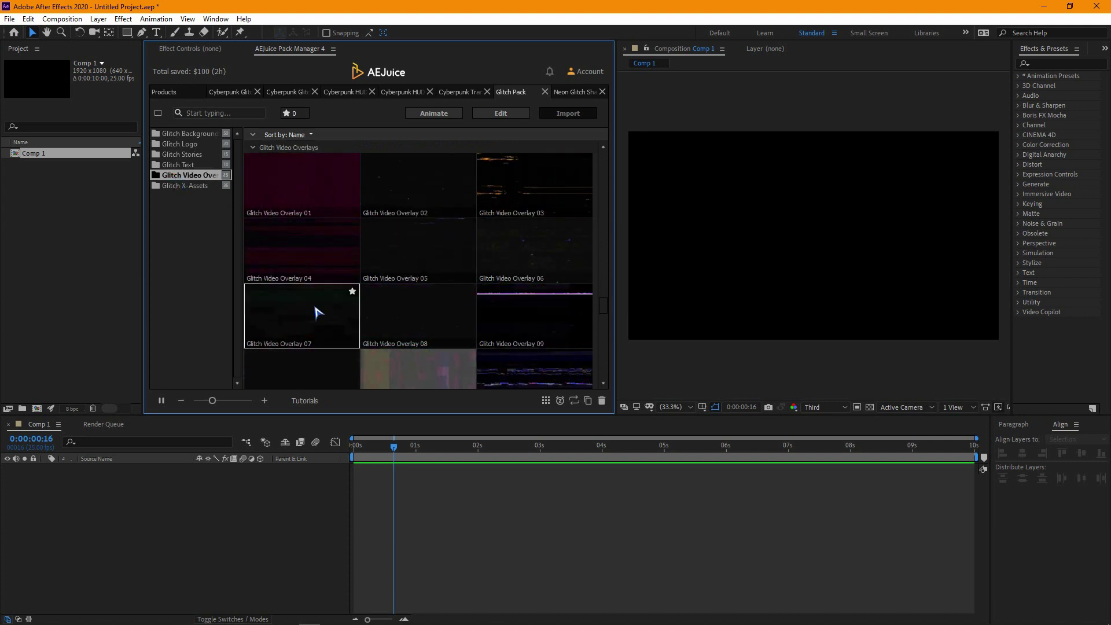
click(564, 94)
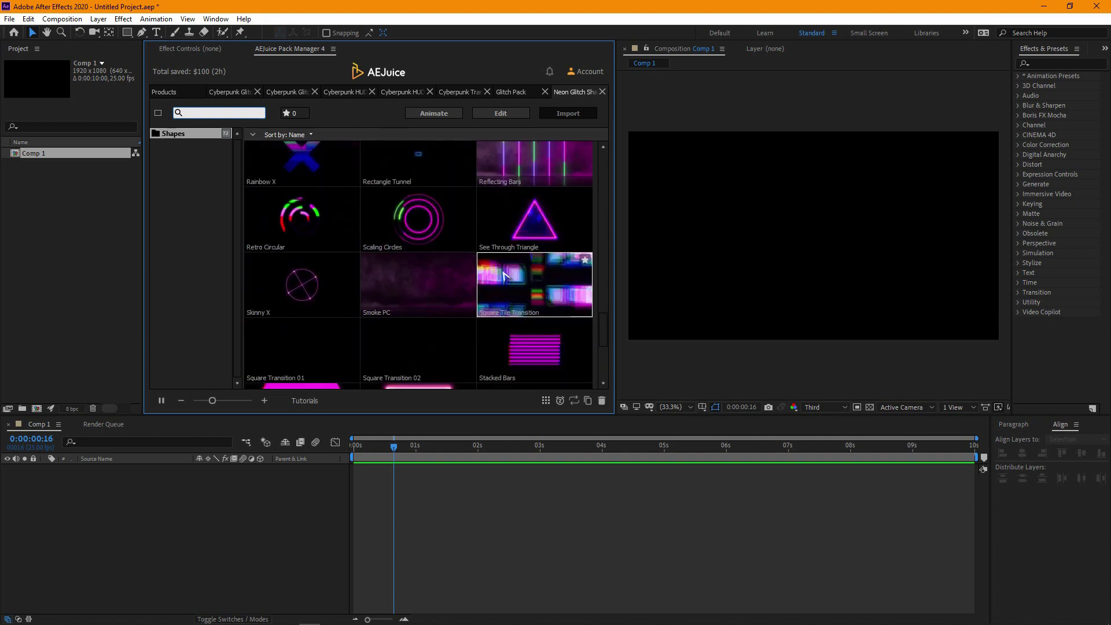
scroll(463, 220, up, 1)
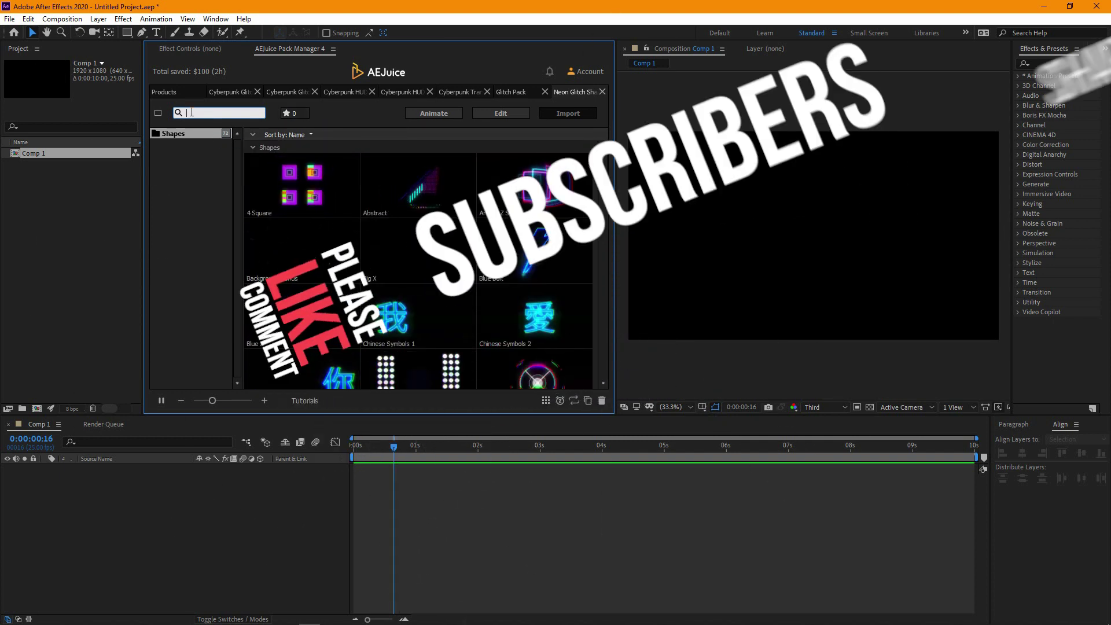
- Return to the Products page and scroll through purchased packs like VHS and Cyberpunk HUD
click(163, 91)
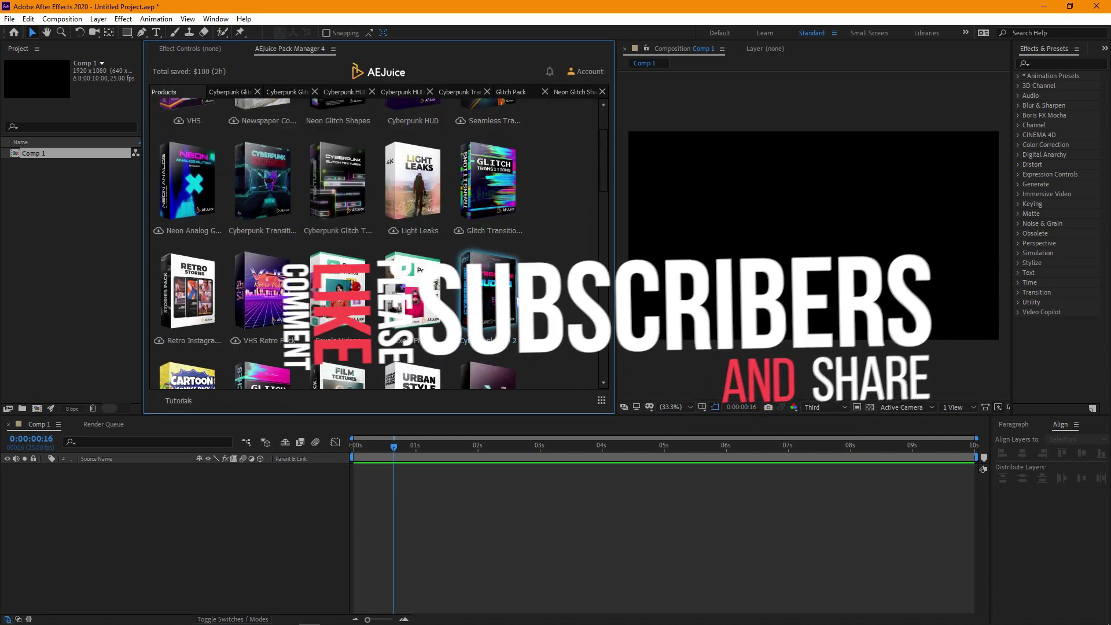
scroll(518, 298, down, 4)
scroll(553, 268, down, 3)
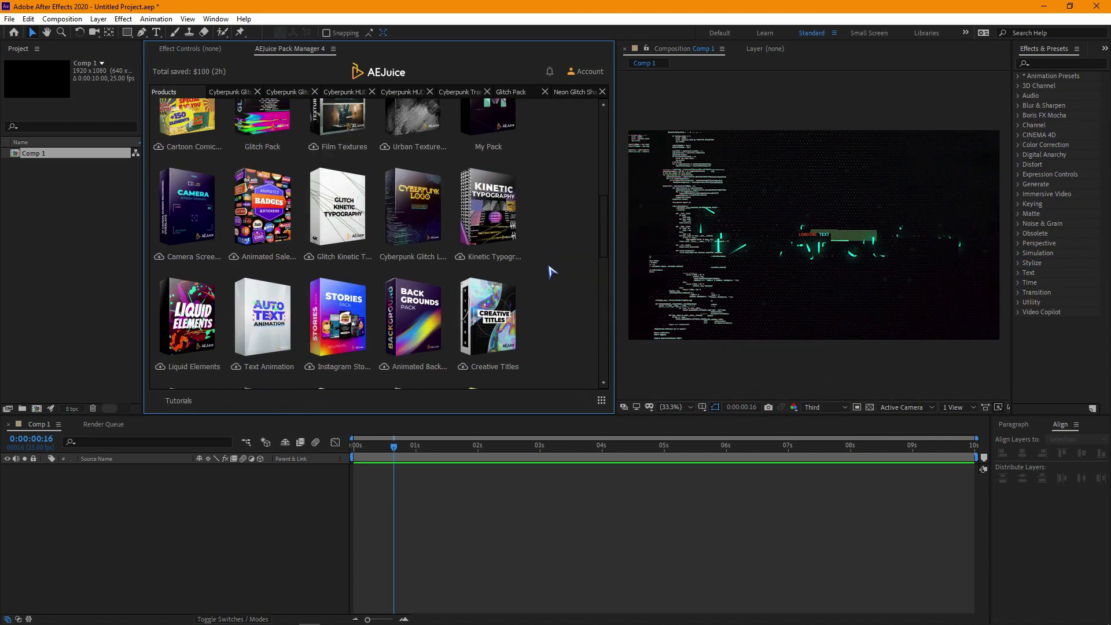
scroll(552, 266, up, 6)
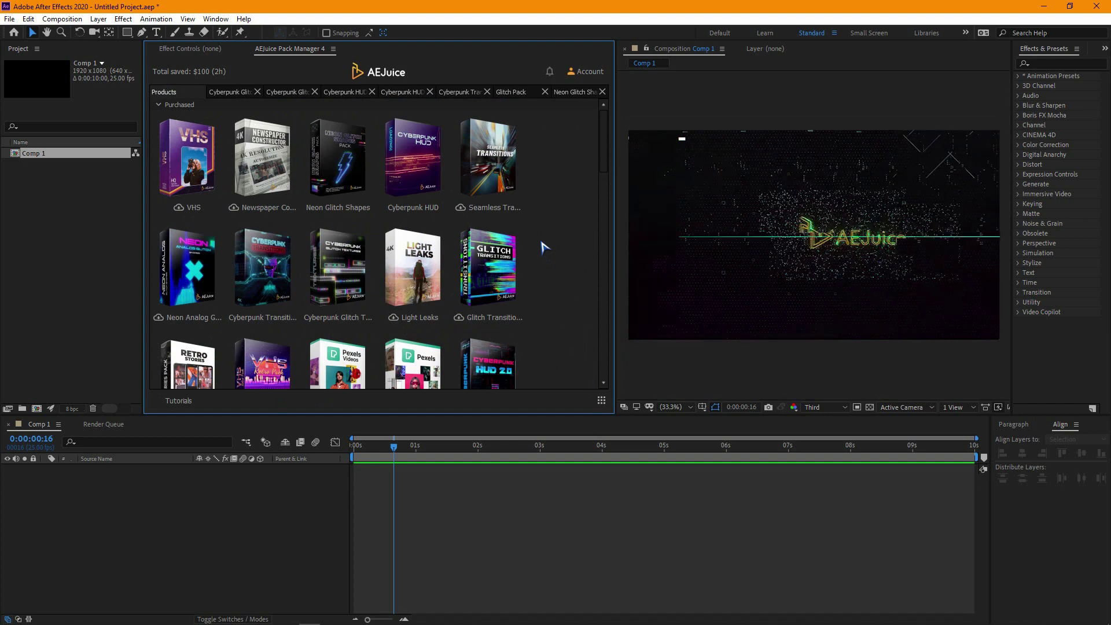